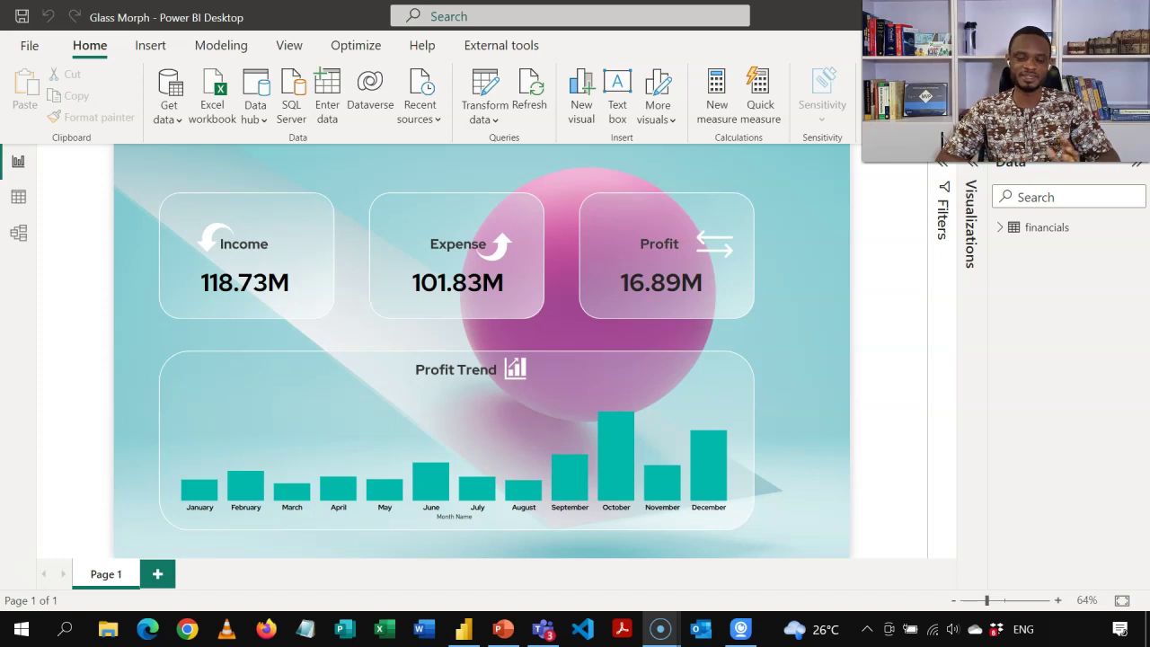
# Look through the fields of the financials table in the Power BI report
pyautogui.click(1000, 230)
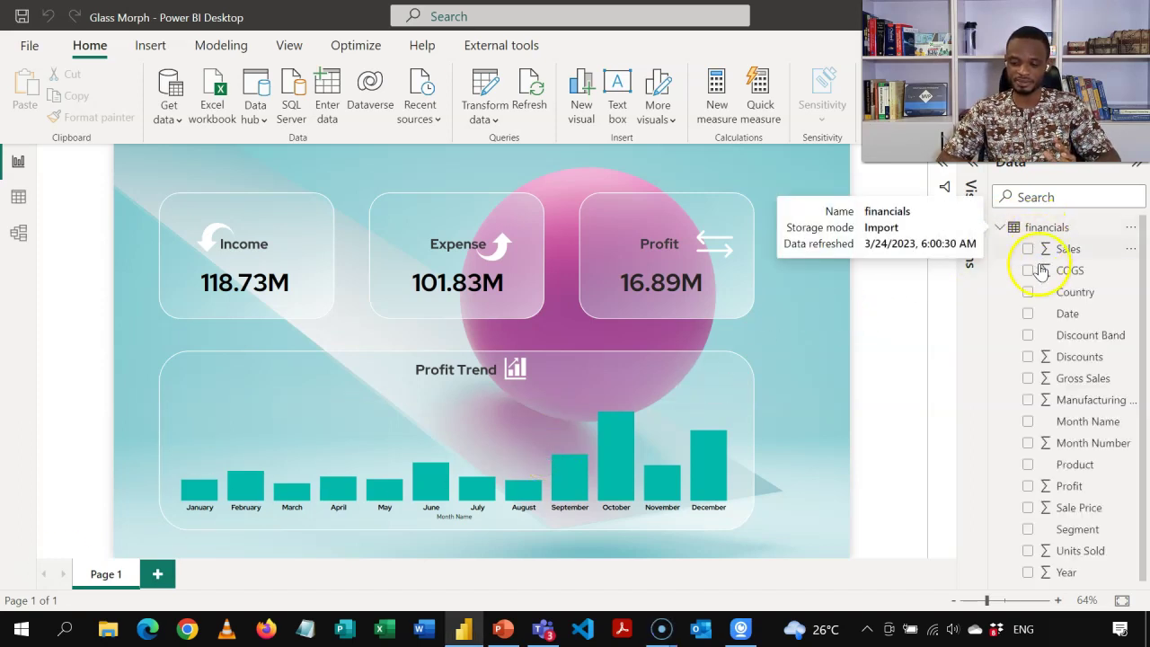
pyautogui.click(1001, 230)
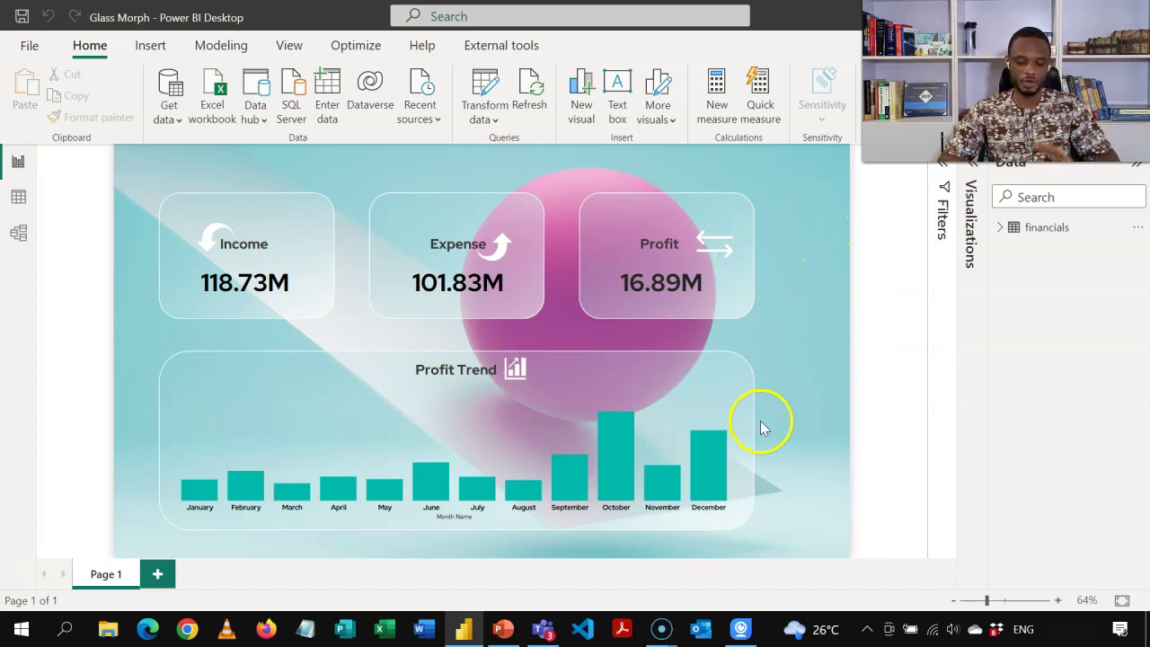
# Switch to PowerPoint and create a new presentation whose slide uses the Blank layout
pyautogui.click(503, 629)
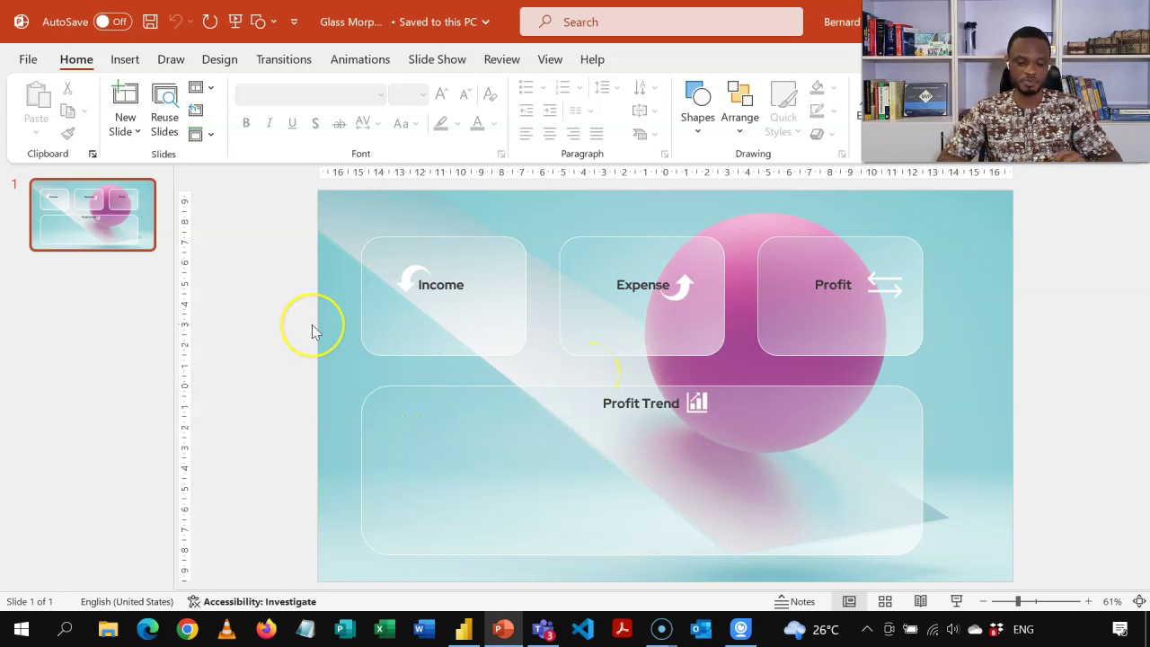
pyautogui.hotkey('ctrl', 'n')
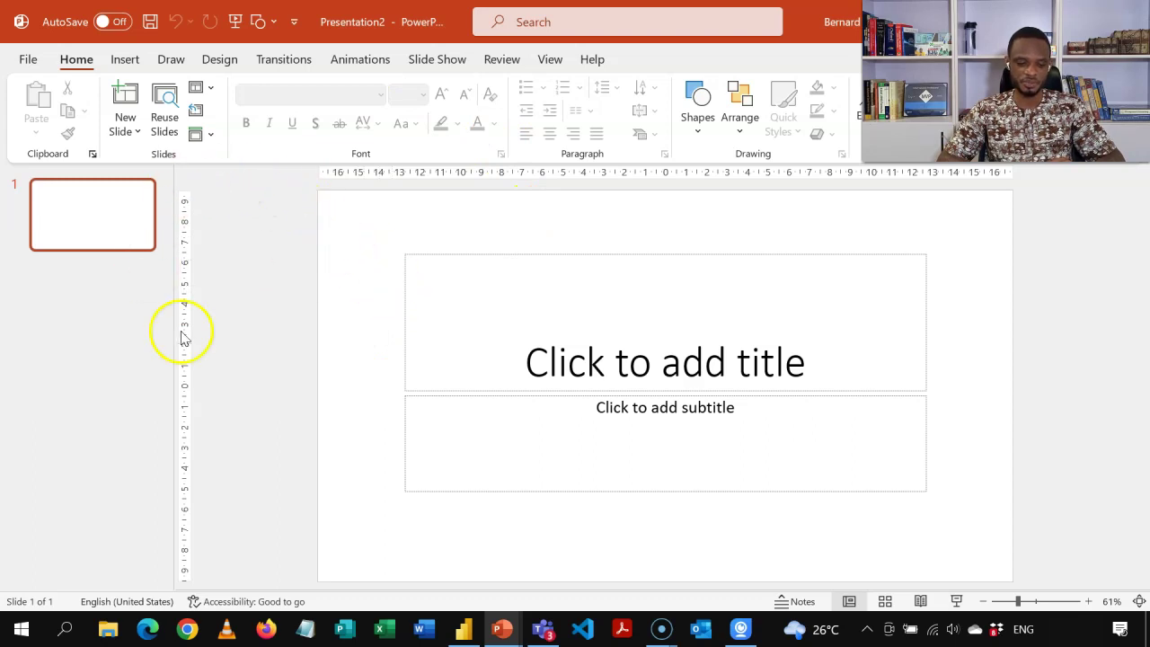
pyautogui.click(107, 215)
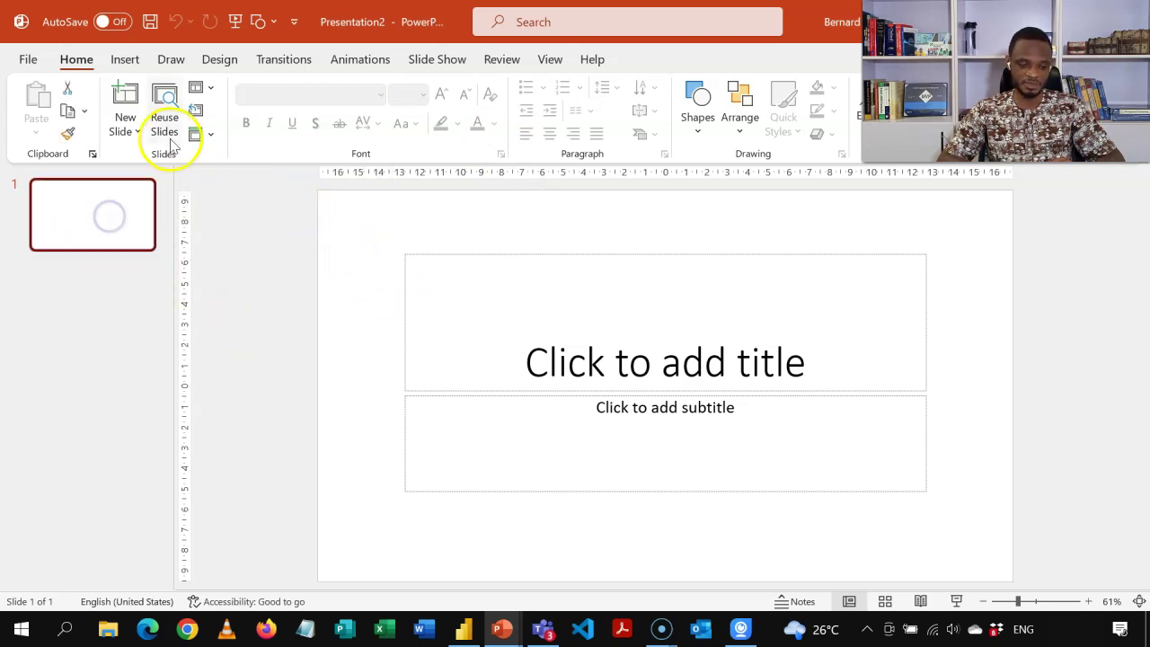
pyautogui.click(210, 92)
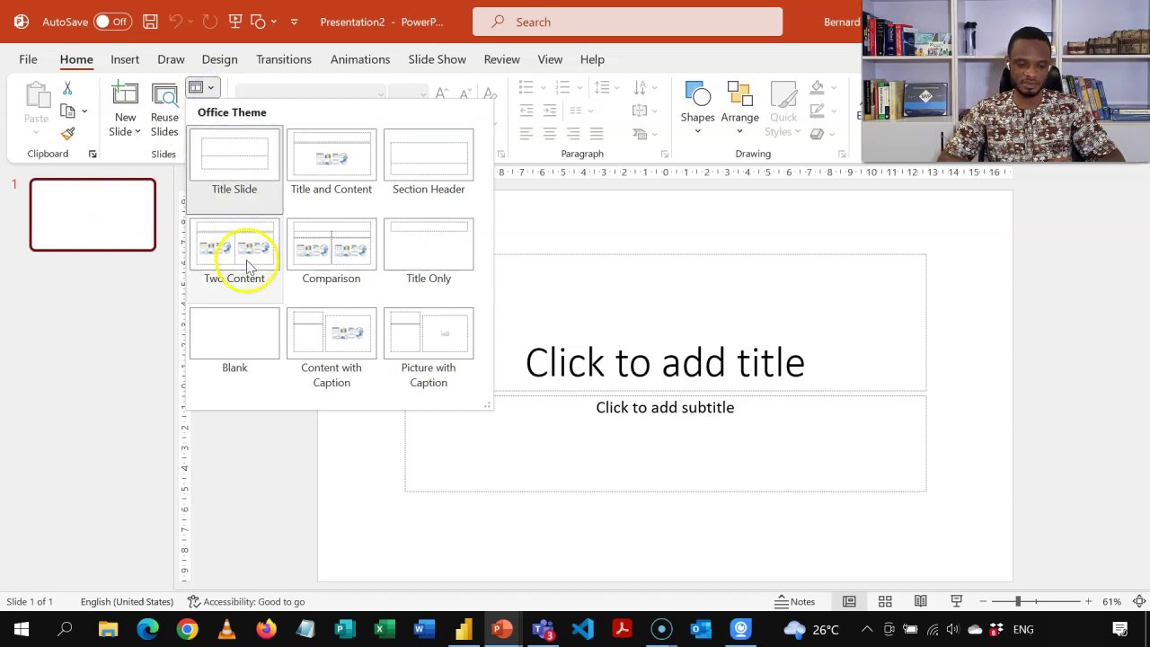
pyautogui.click(250, 333)
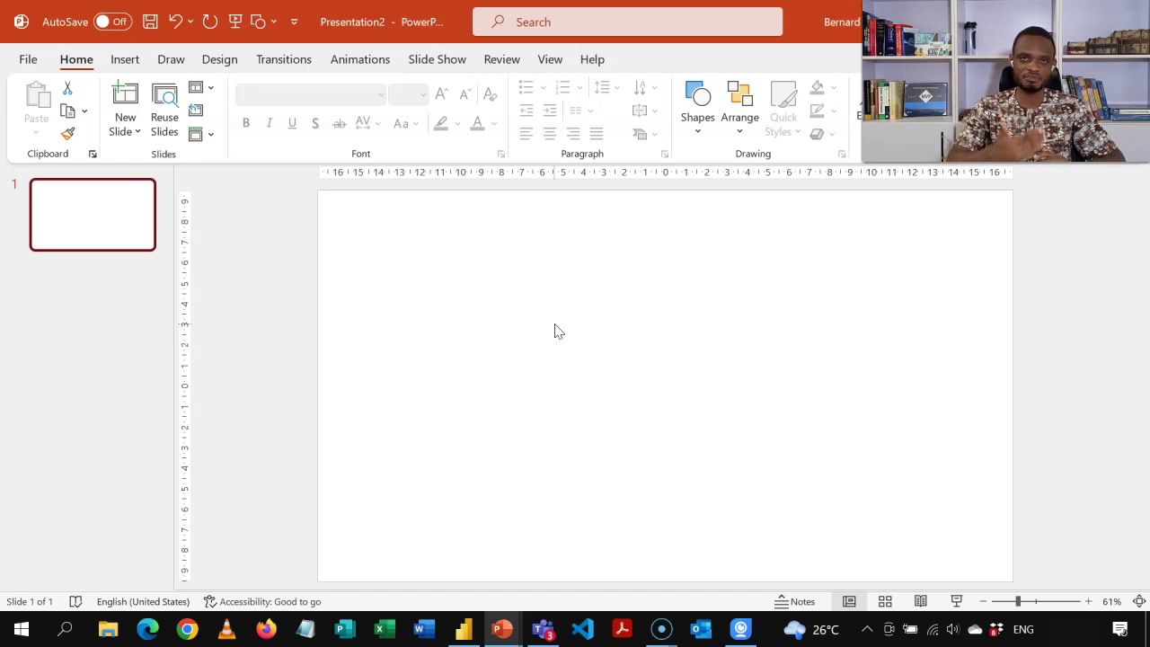
# Fill the slide background with the stock image of a pink sphere on a turquoise backdrop
pyautogui.rightClick(554, 331)
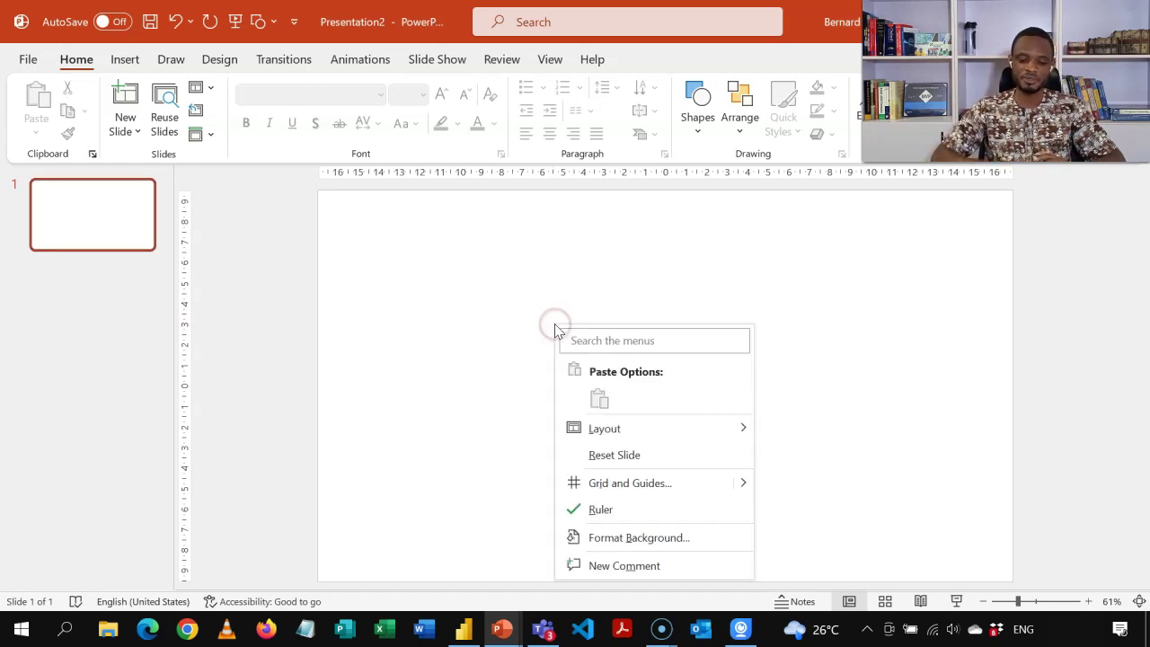
pyautogui.click(619, 539)
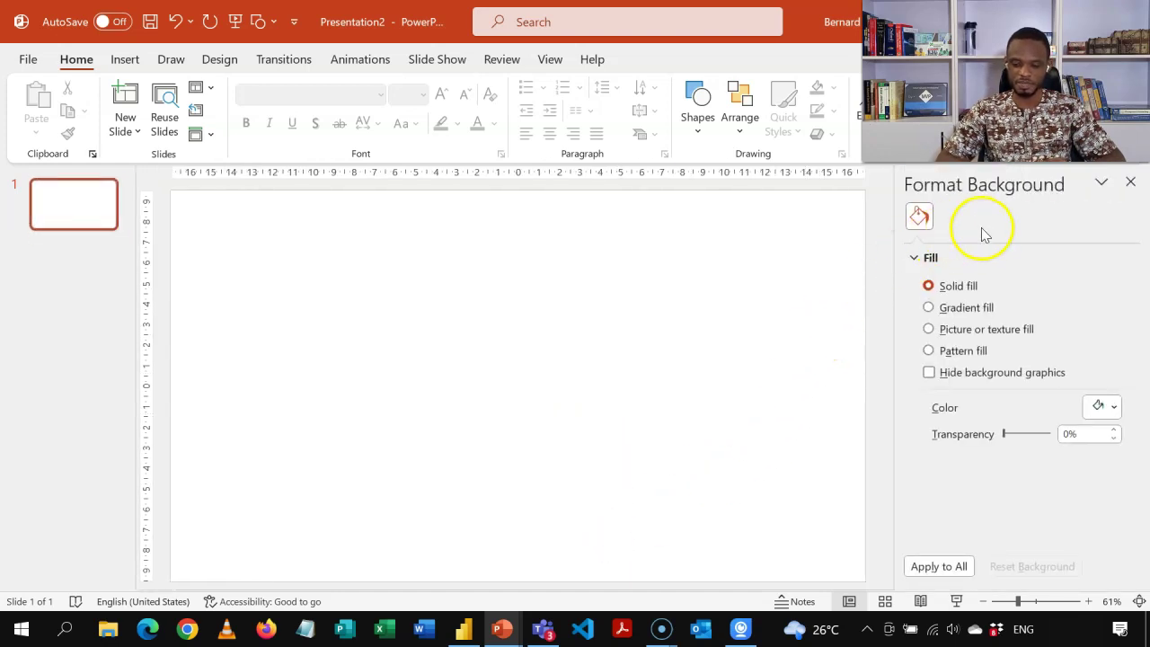
pyautogui.click(931, 329)
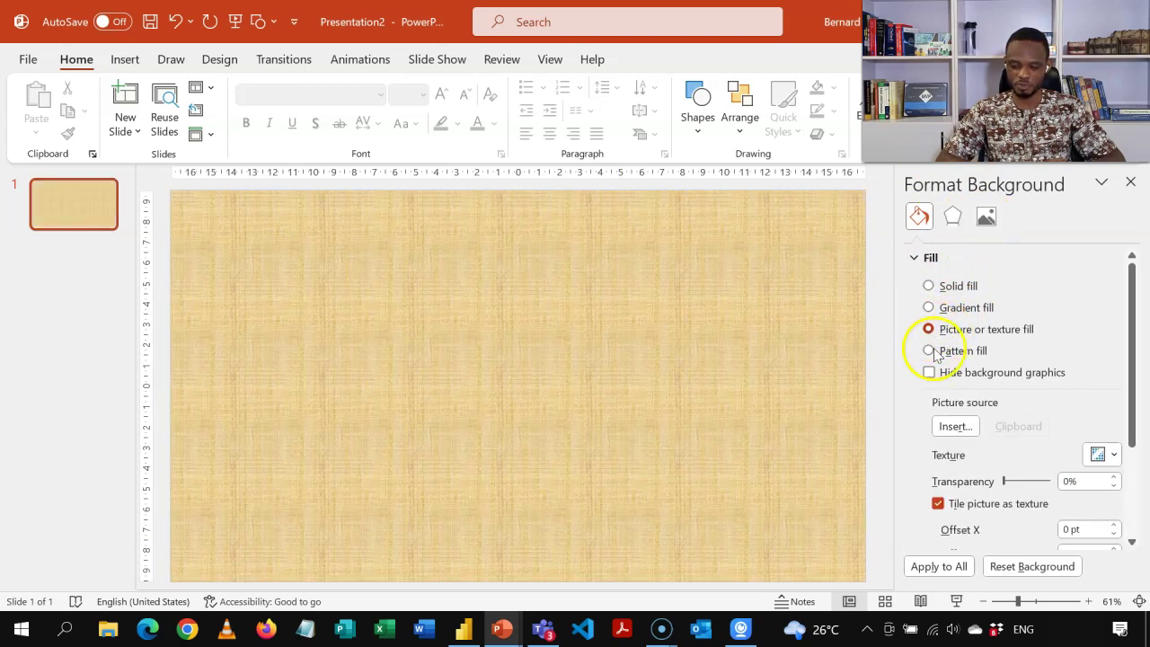
pyautogui.click(950, 426)
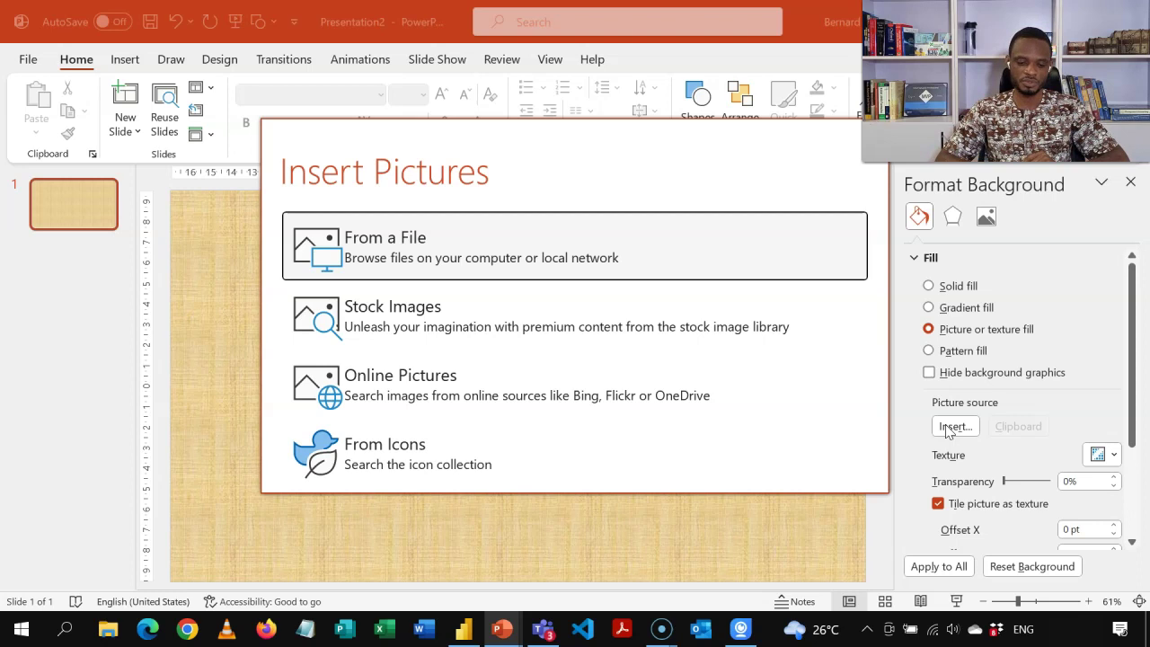
pyautogui.click(405, 319)
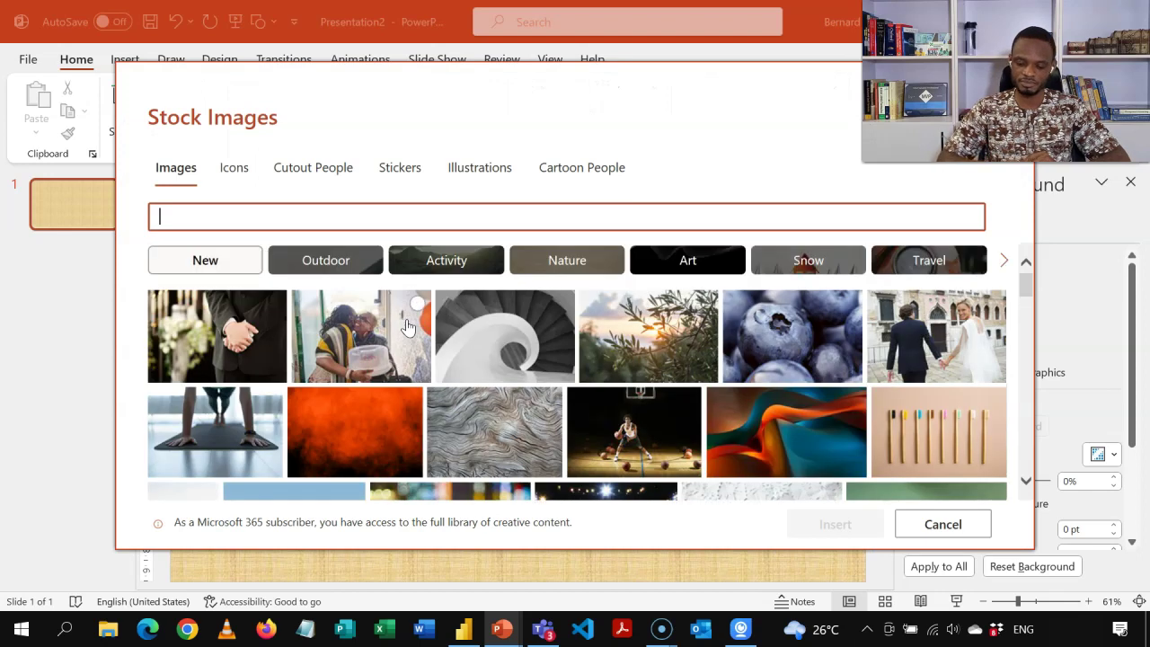
pyautogui.click(1029, 482)
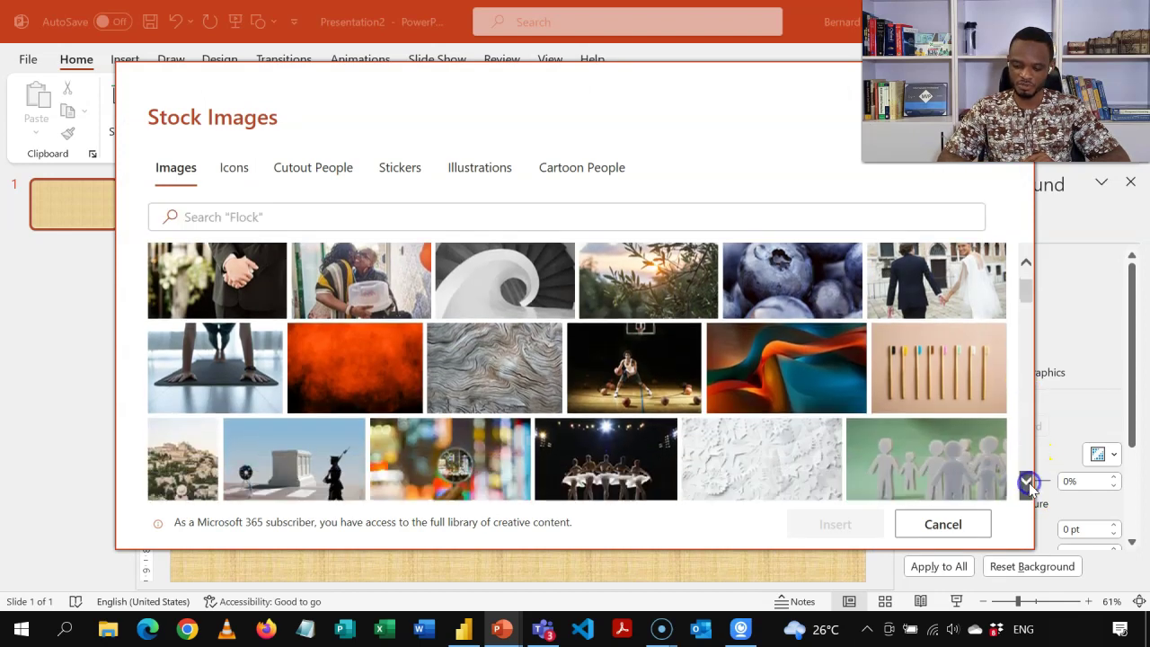
pyautogui.moveTo(1029, 483); pyautogui.dragTo(1029, 482)
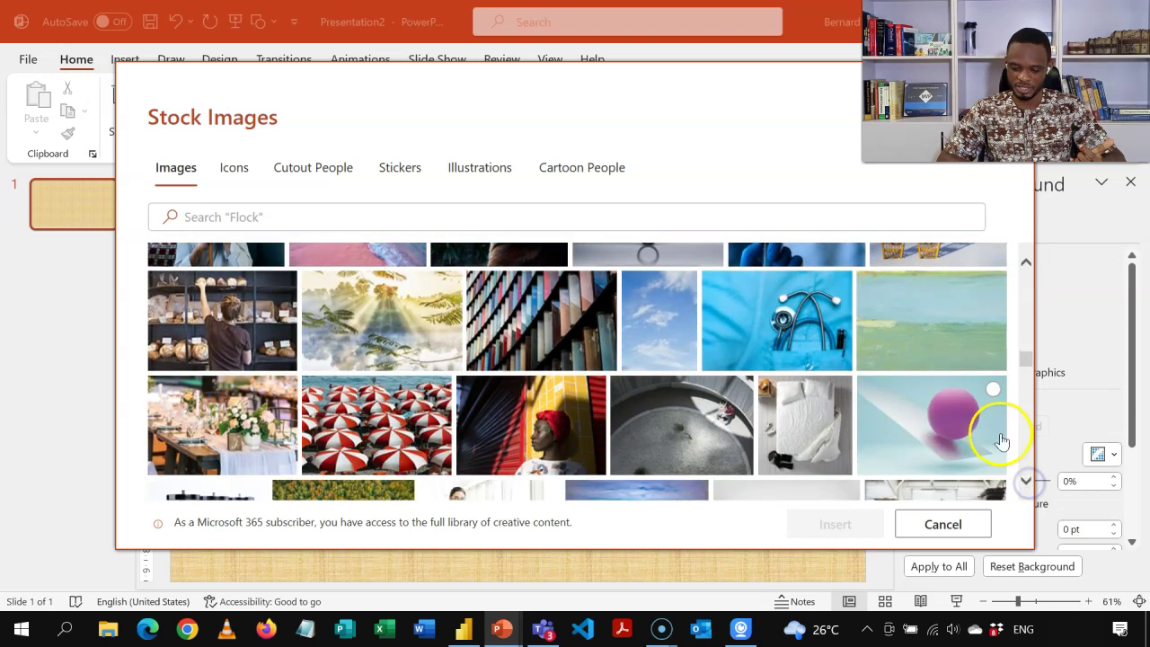
pyautogui.click(993, 390)
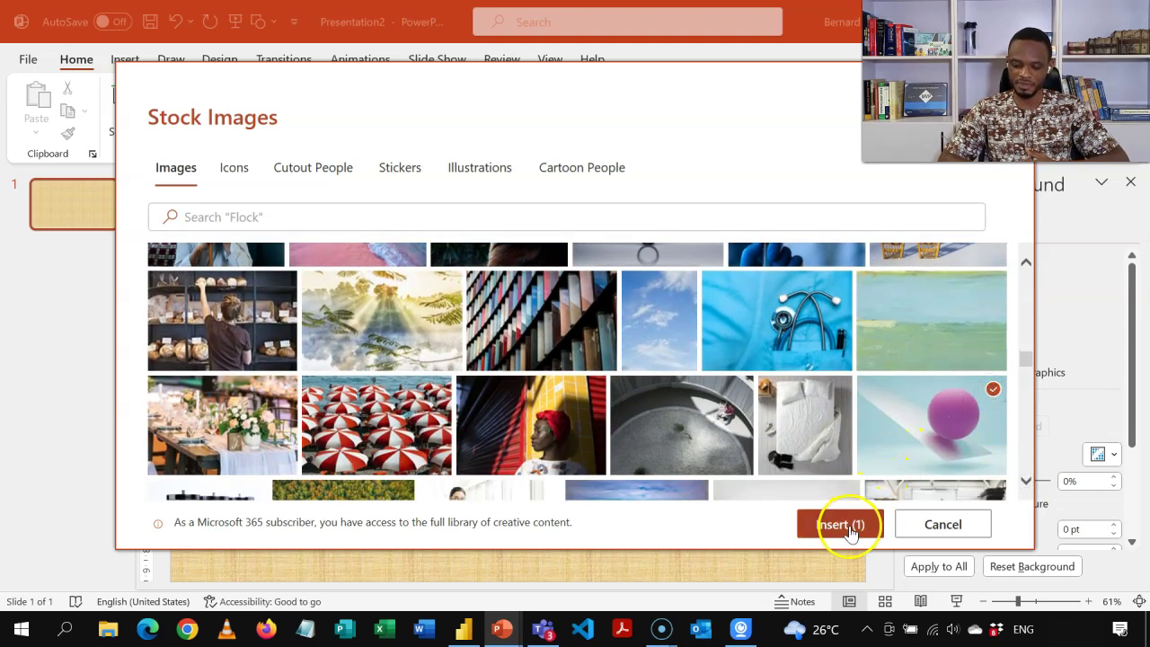
pyautogui.click(849, 526)
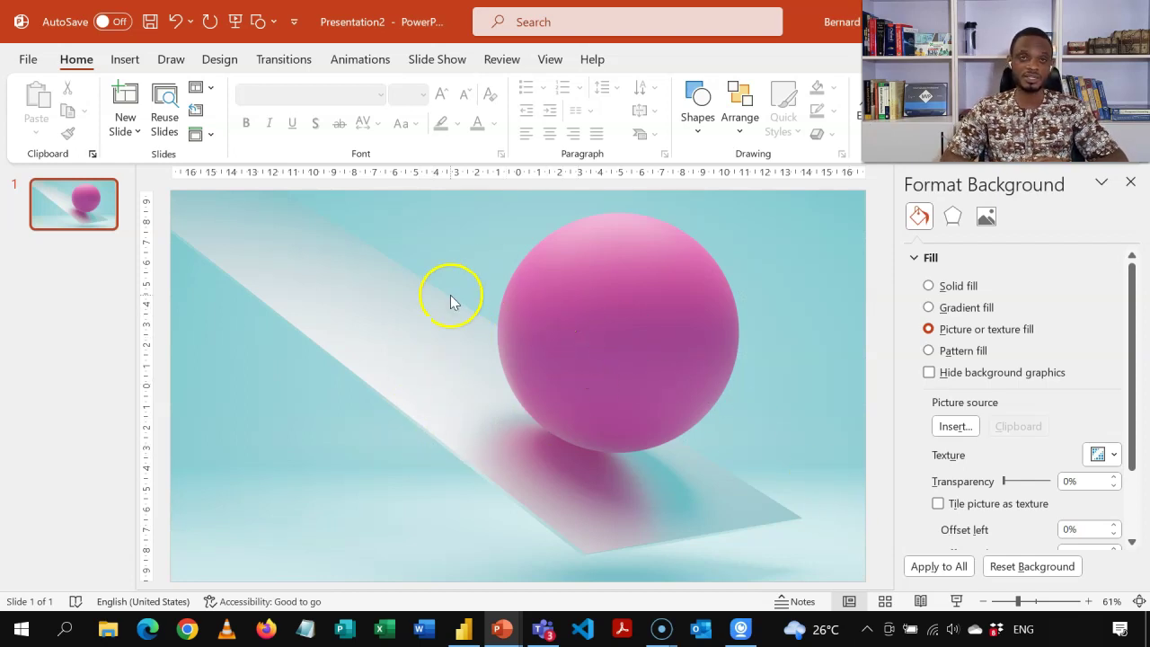
# Draw a rounded rectangle about 9 cm wide and 6 cm high near the slide's upper-left corner
pyautogui.click(125, 61)
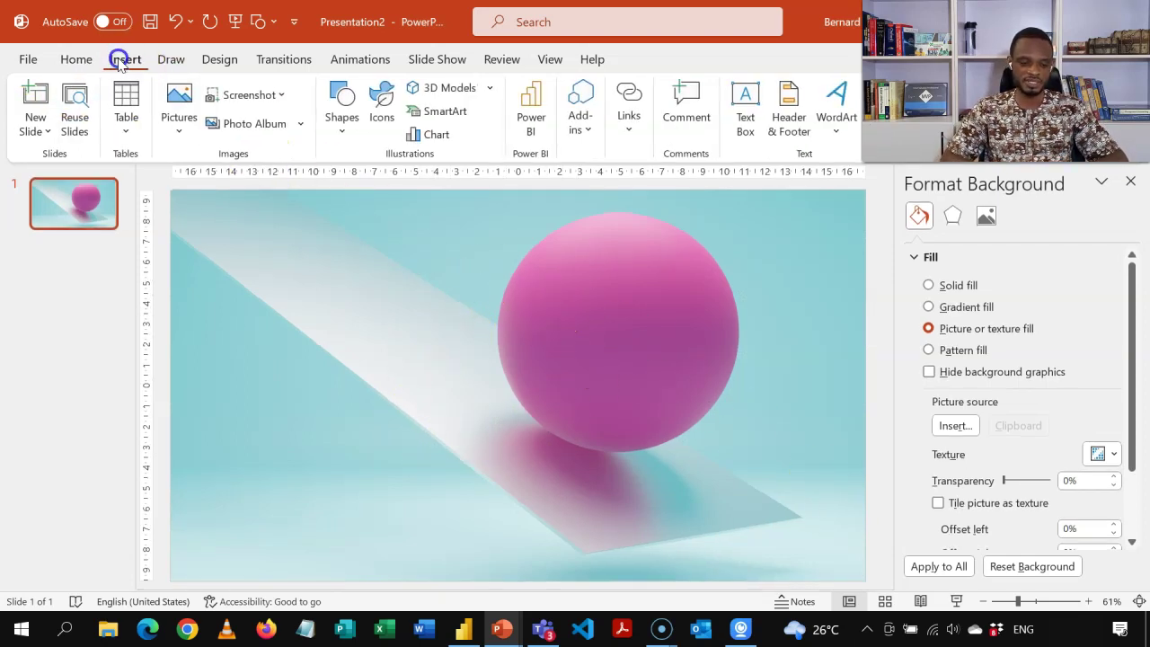
pyautogui.click(337, 122)
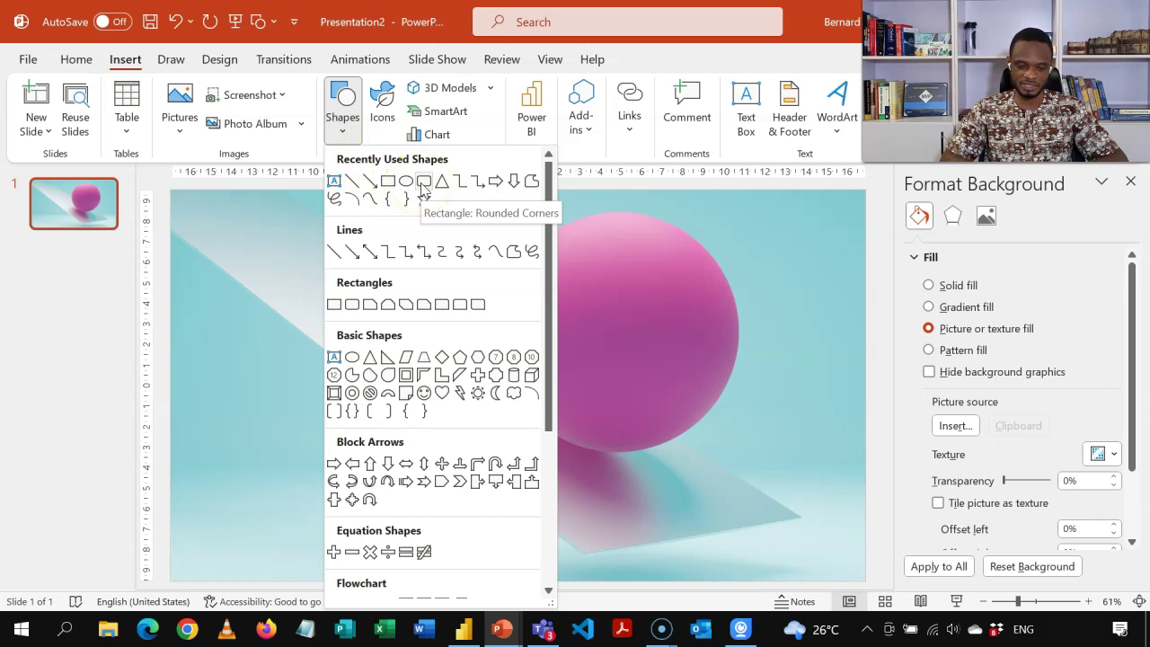
pyautogui.click(423, 183)
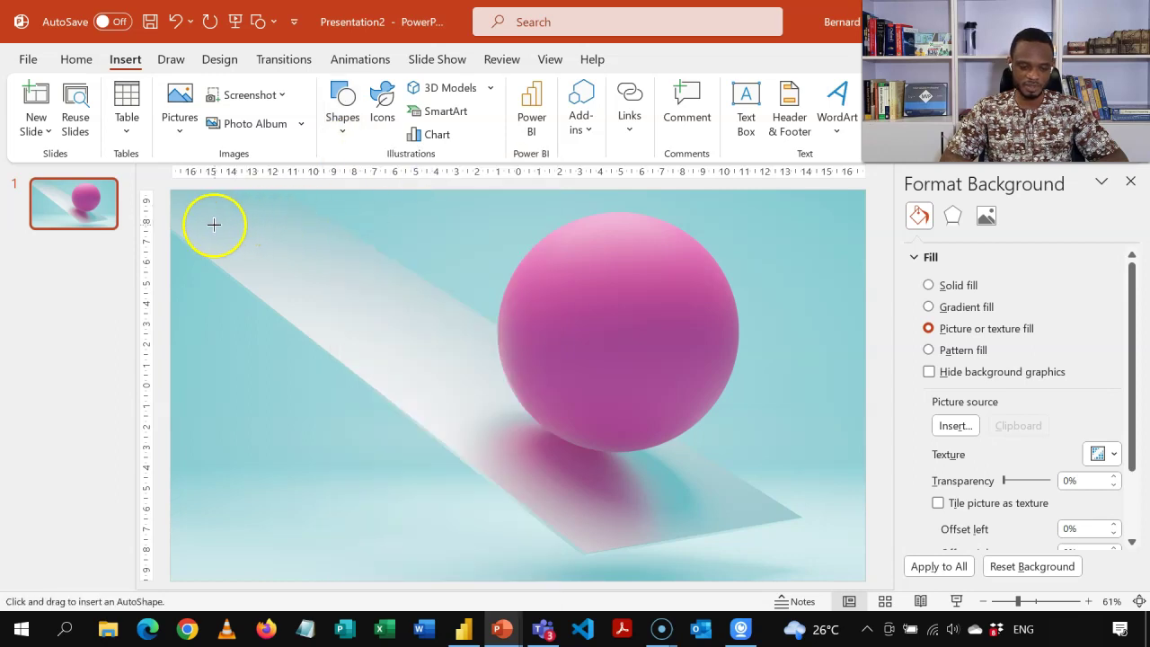
pyautogui.moveTo(209, 223); pyautogui.dragTo(401, 350)
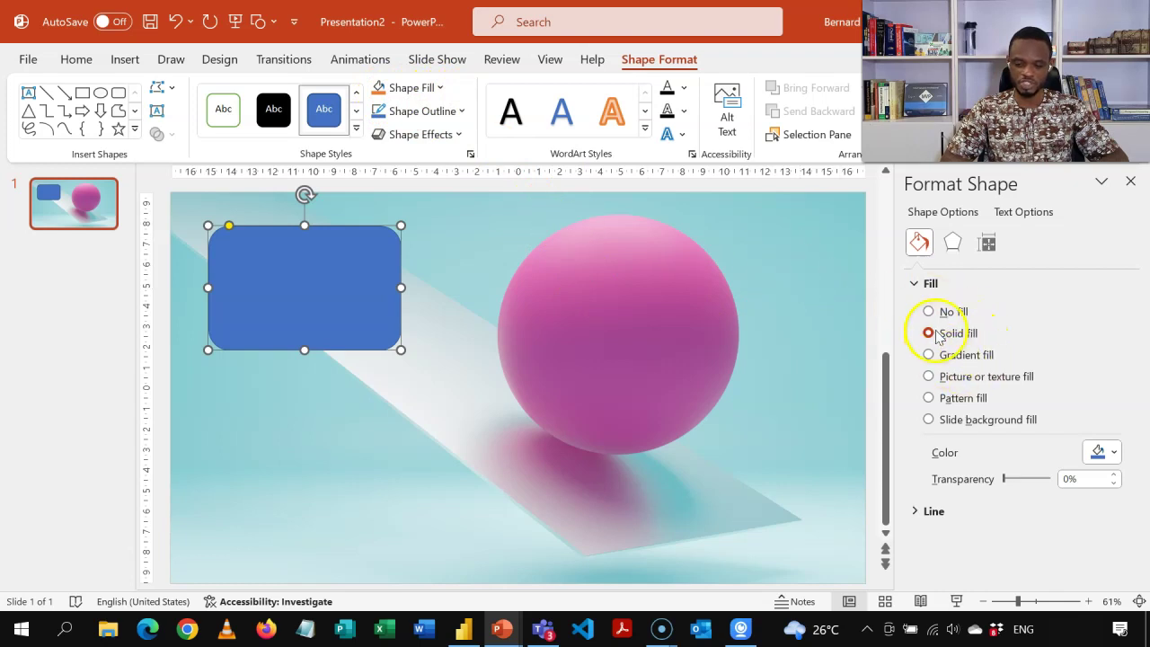
# Give the rounded rectangle a linear gradient fill running diagonally from its top-left corner at 45°
pyautogui.click(956, 355)
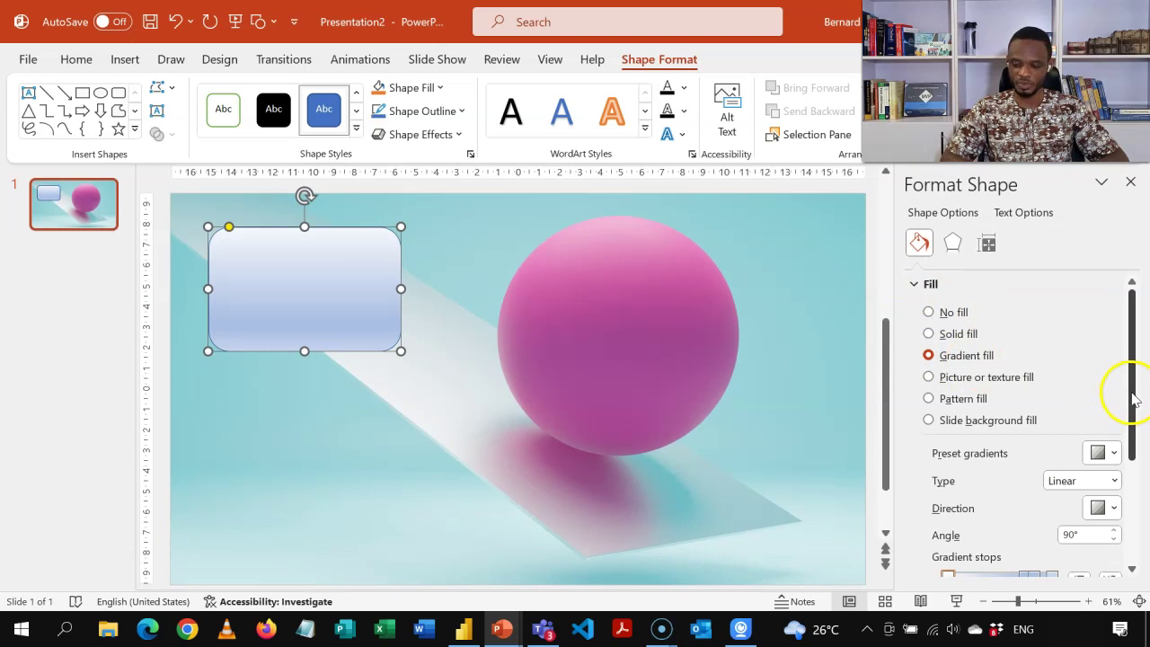
pyautogui.moveTo(1134, 399); pyautogui.dragTo(1134, 466)
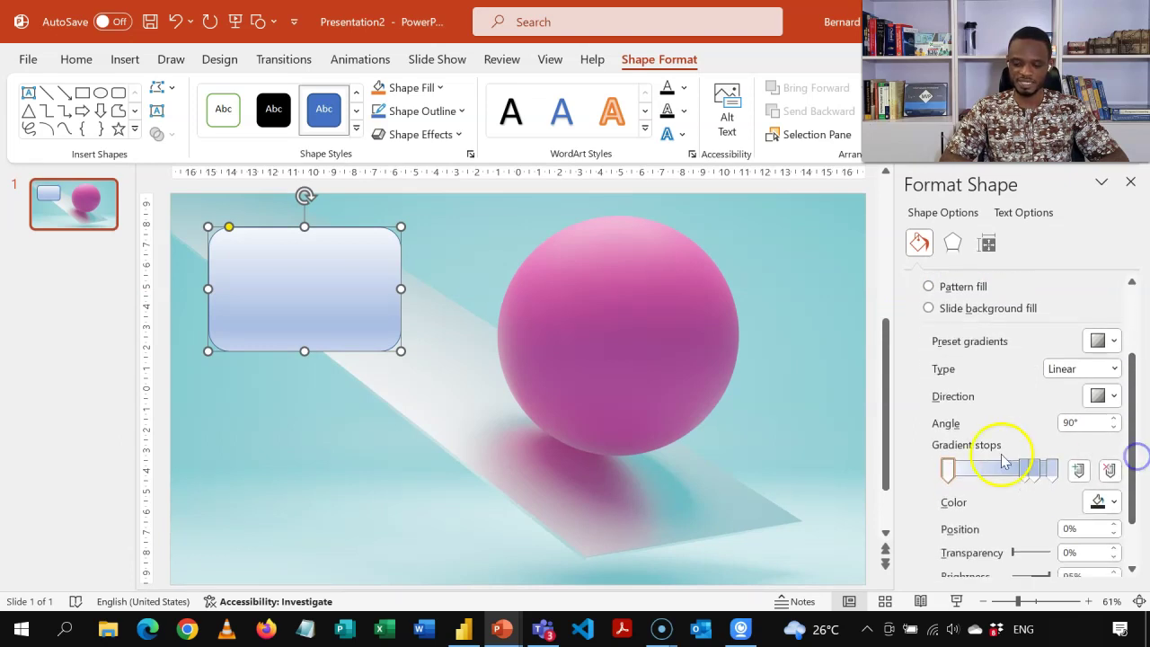
pyautogui.click(1115, 396)
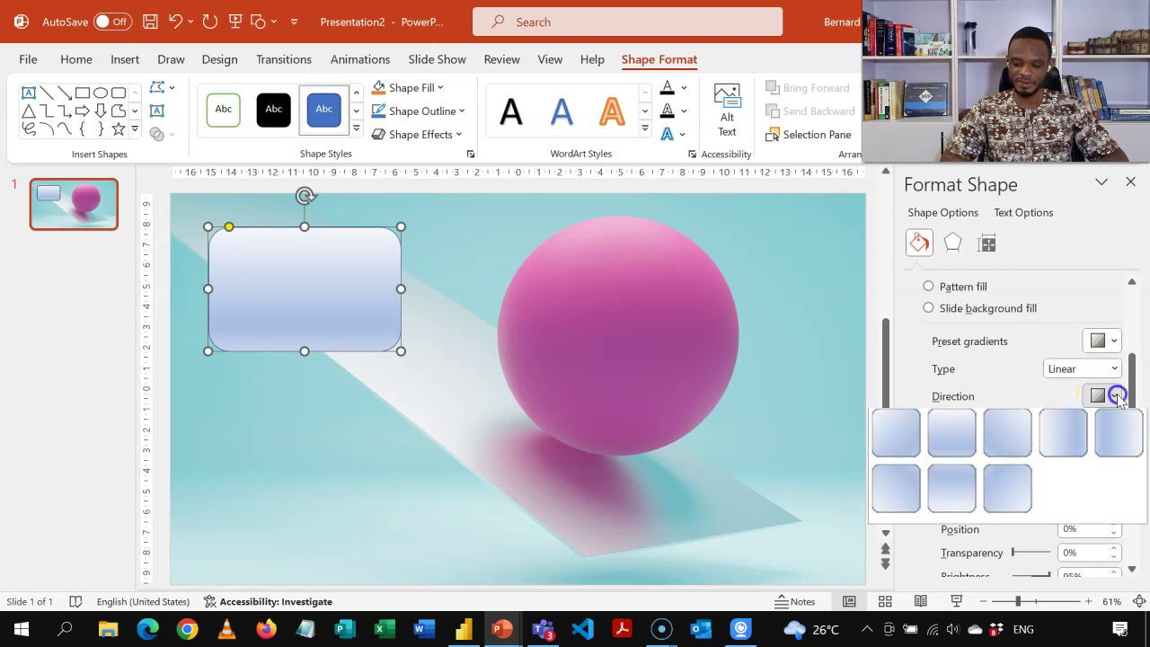
pyautogui.click(903, 436)
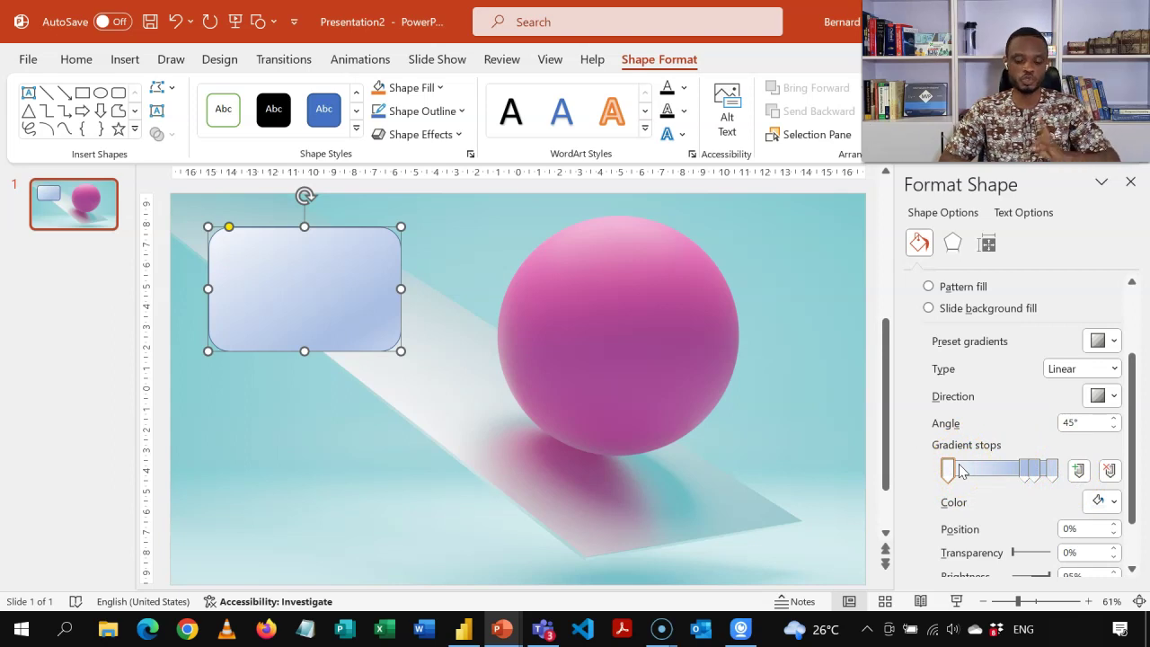
# Remove the two middle gradient stops from the rectangle's fill, keeping only the first and last
pyautogui.click(1022, 469)
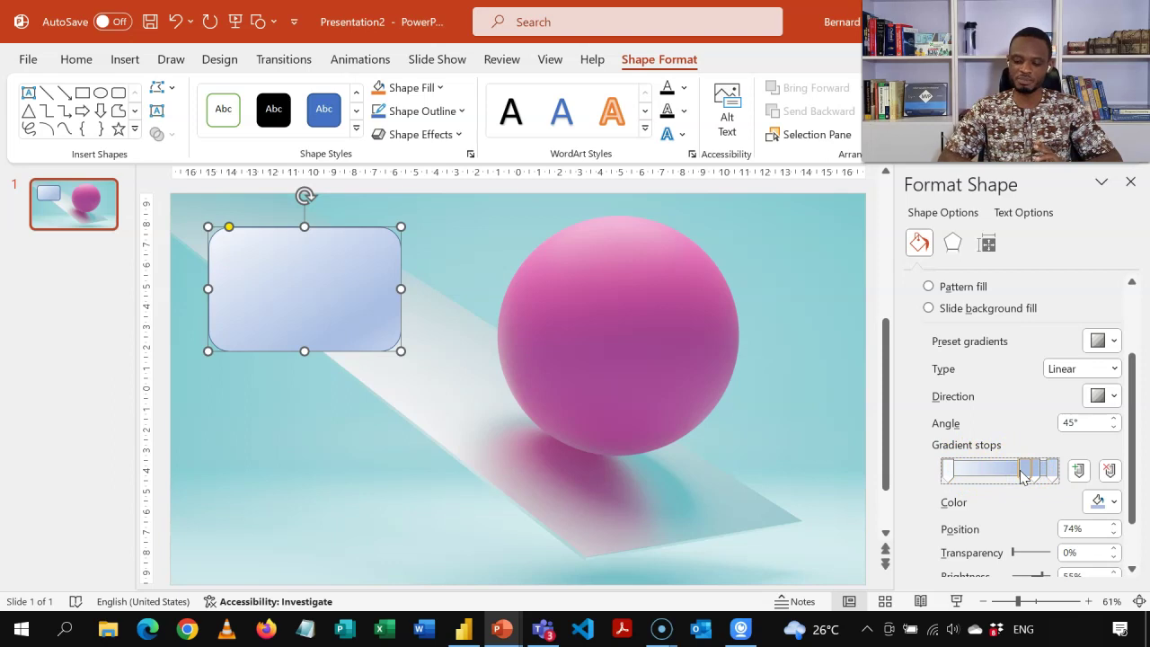
pyautogui.click(1109, 470)
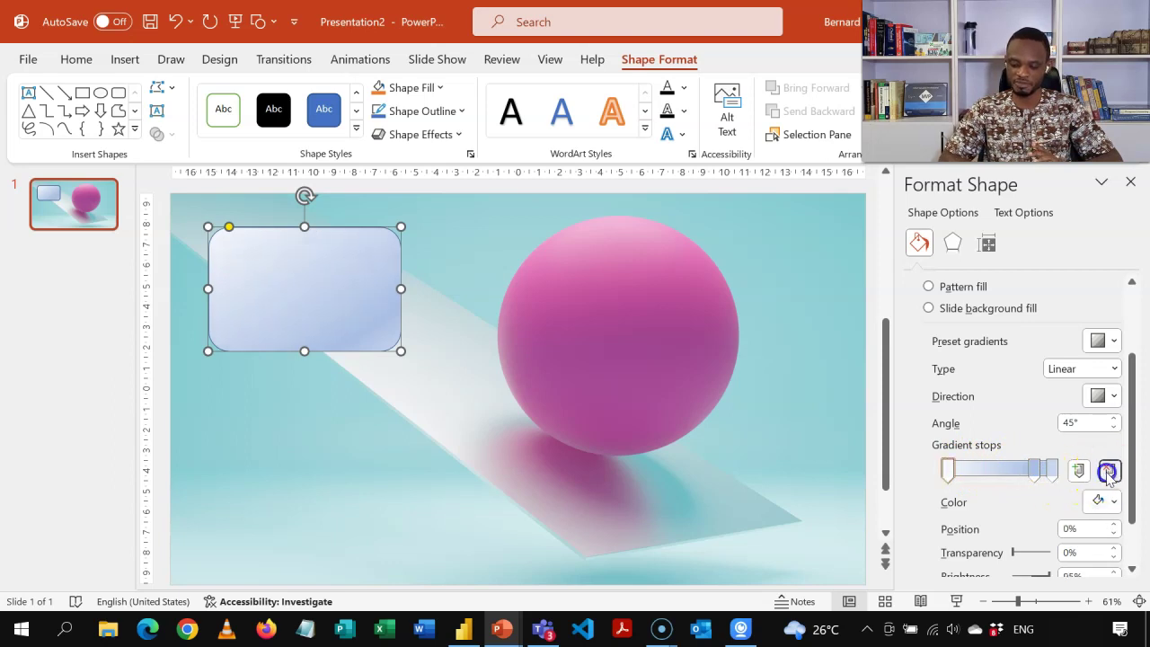
pyautogui.click(1034, 470)
pyautogui.click(1110, 470)
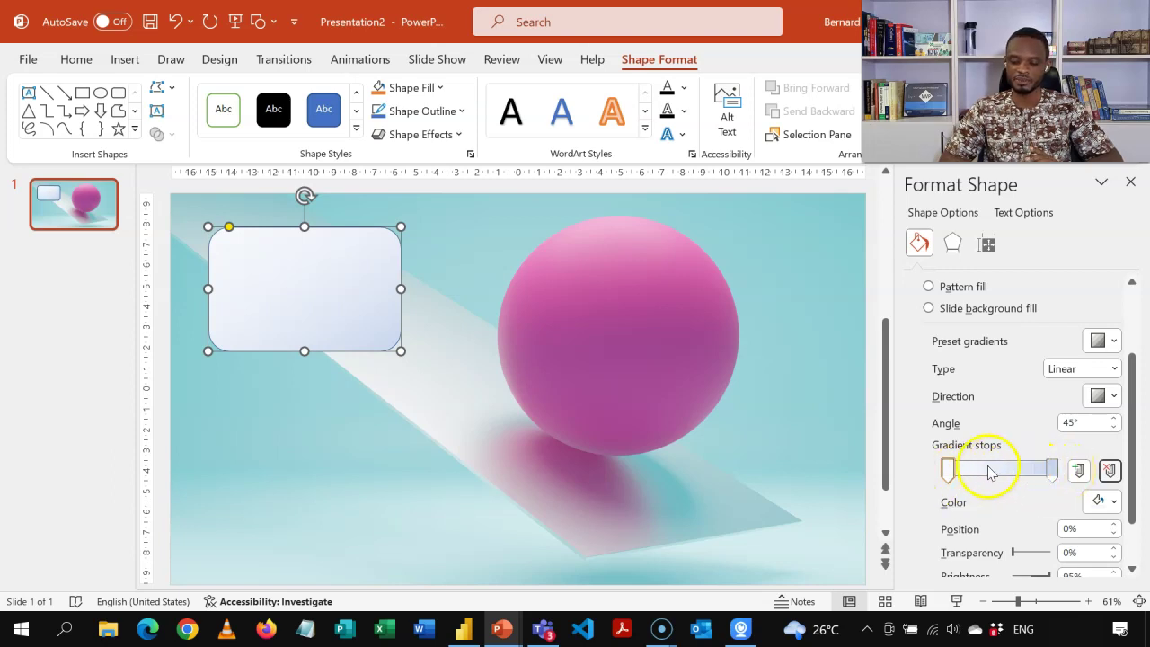
# Set the first gradient stop's color with the Eyedropper to the turquoise of the slide background
pyautogui.click(953, 473)
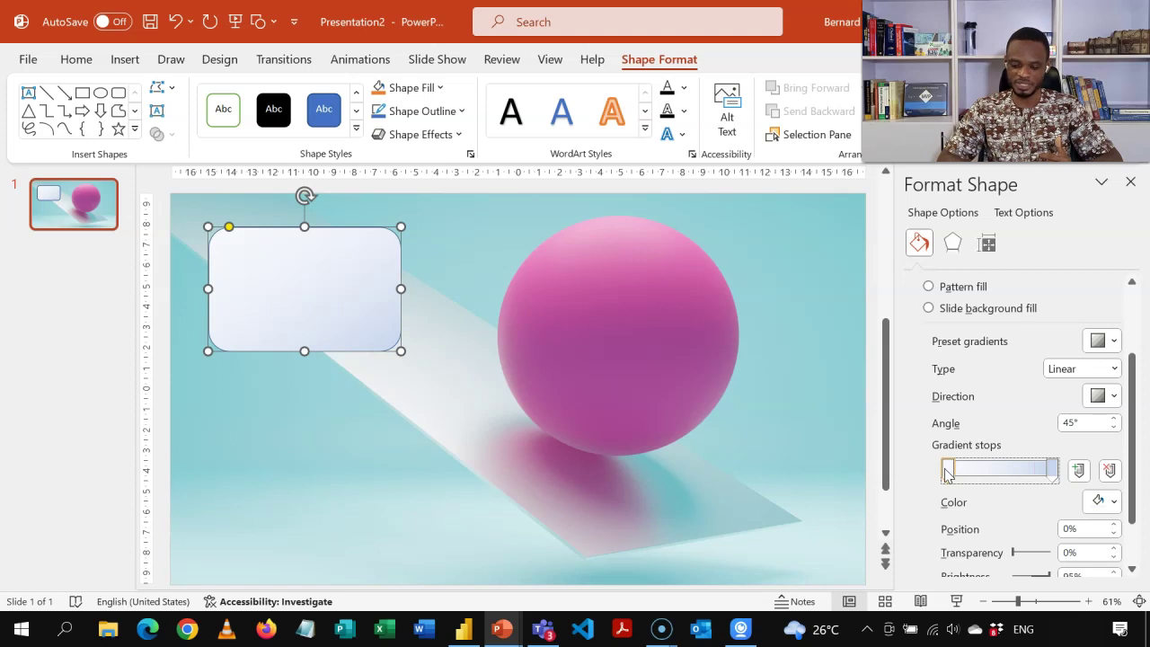
pyautogui.click(1114, 502)
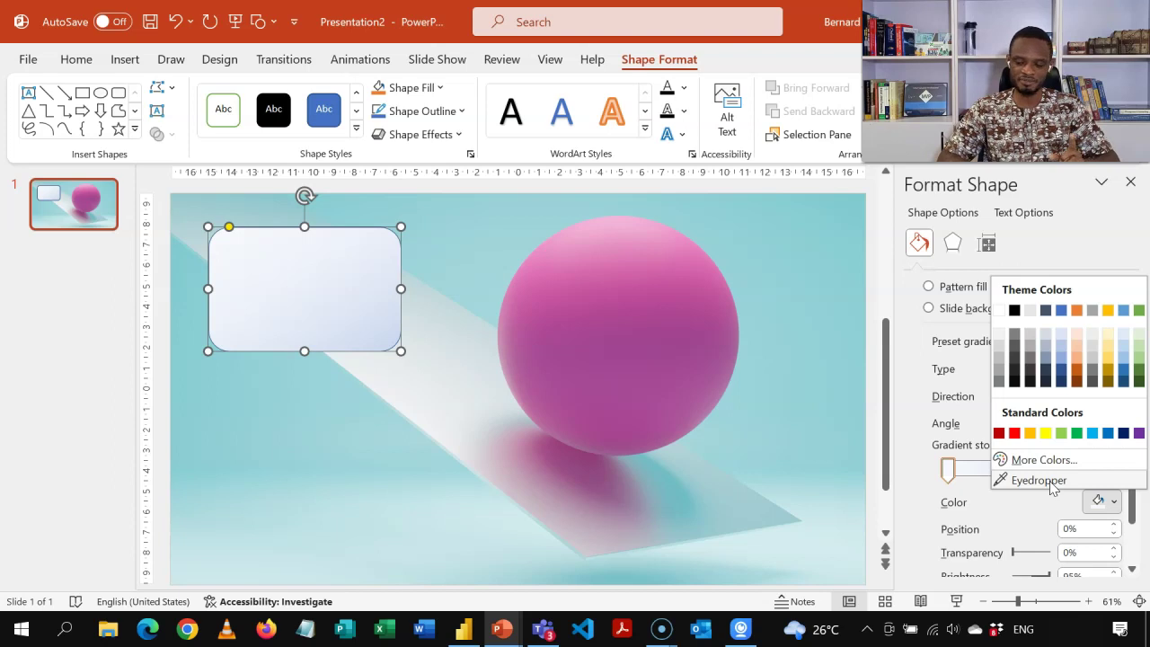
pyautogui.click(1043, 481)
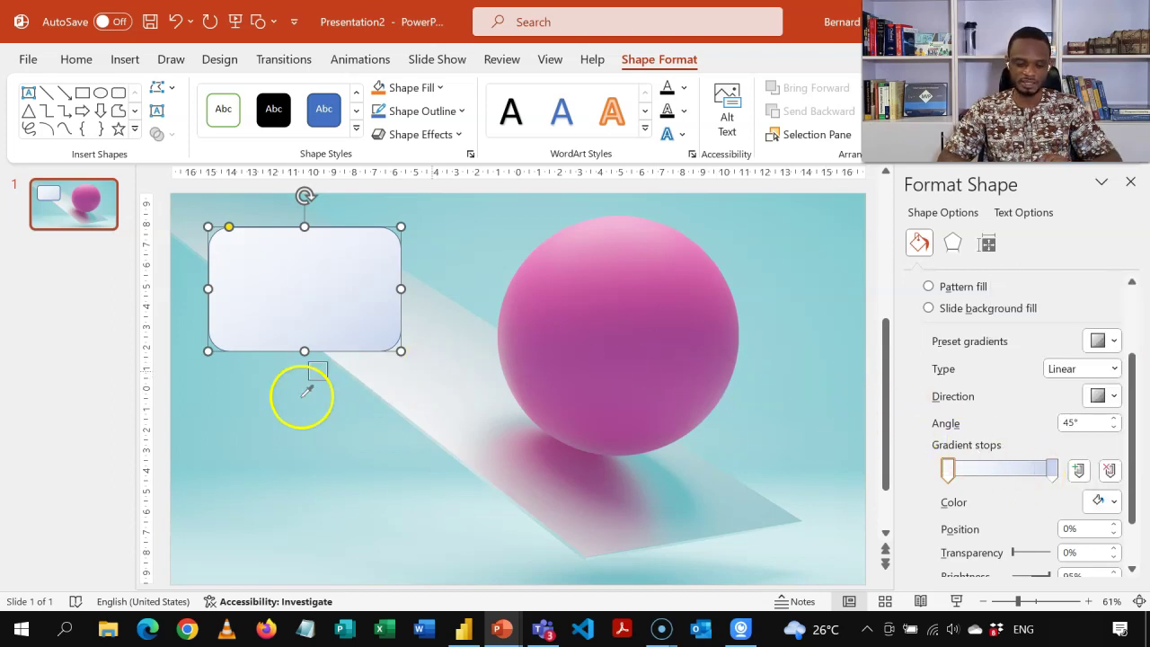
pyautogui.click(203, 415)
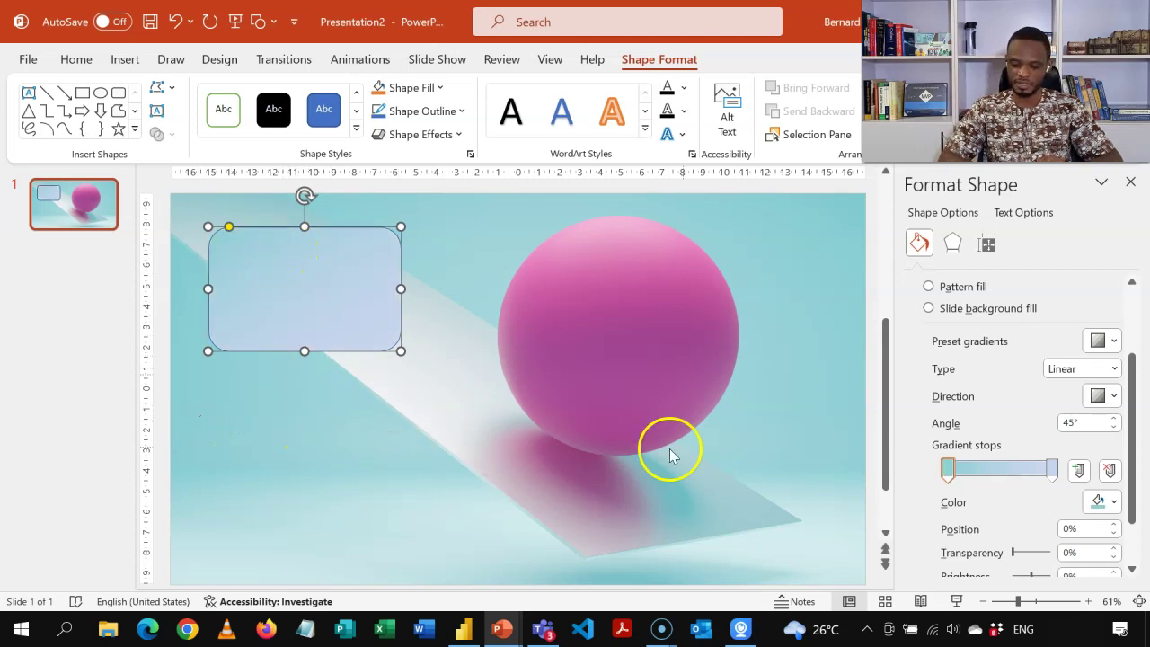
# Set the color of the last gradient stop, at position 100%, to white
pyautogui.click(1051, 469)
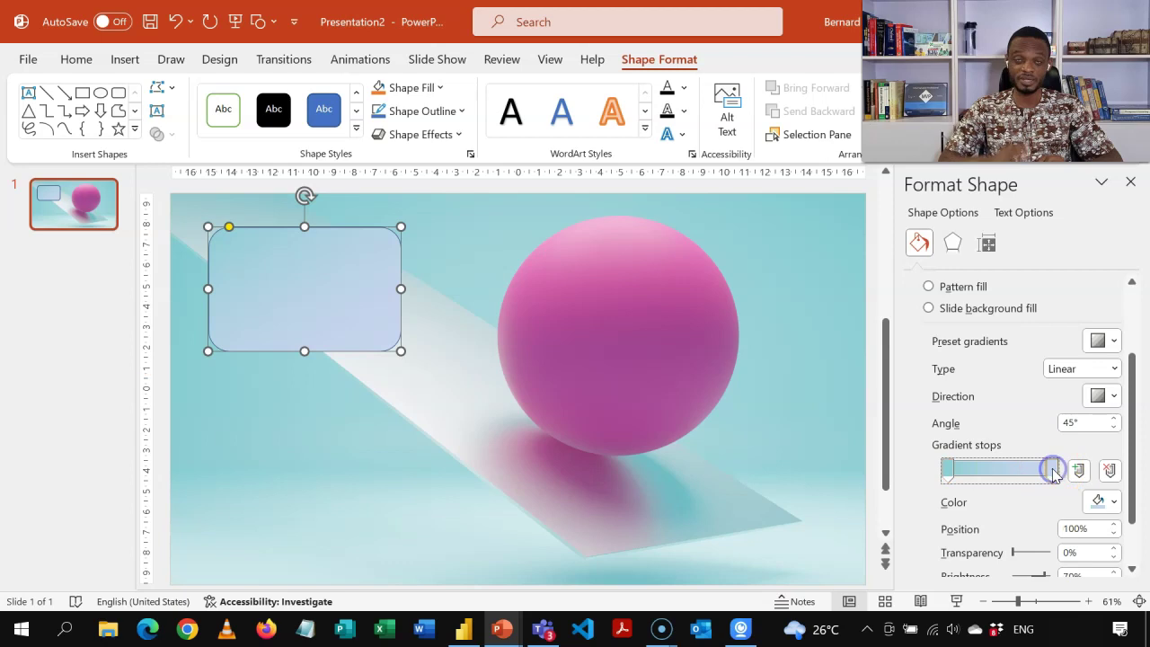
pyautogui.click(1105, 498)
pyautogui.click(1000, 259)
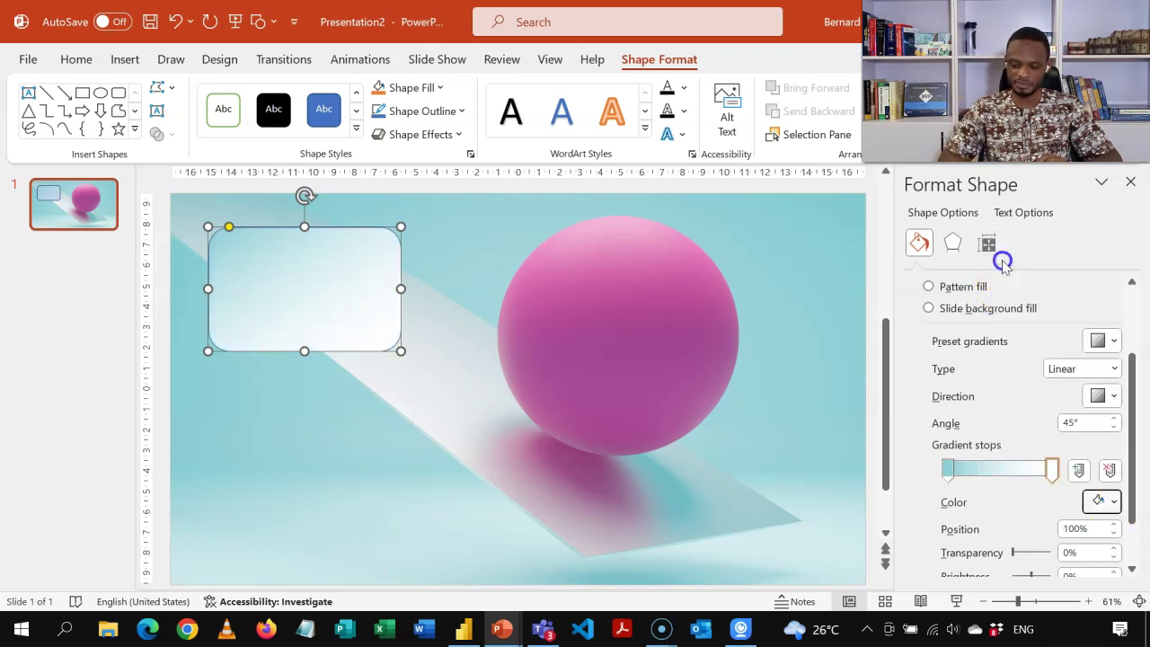
# Set the rectangle's gradient transparency to 85% on the first stop and 35% on the last stop
pyautogui.click(949, 469)
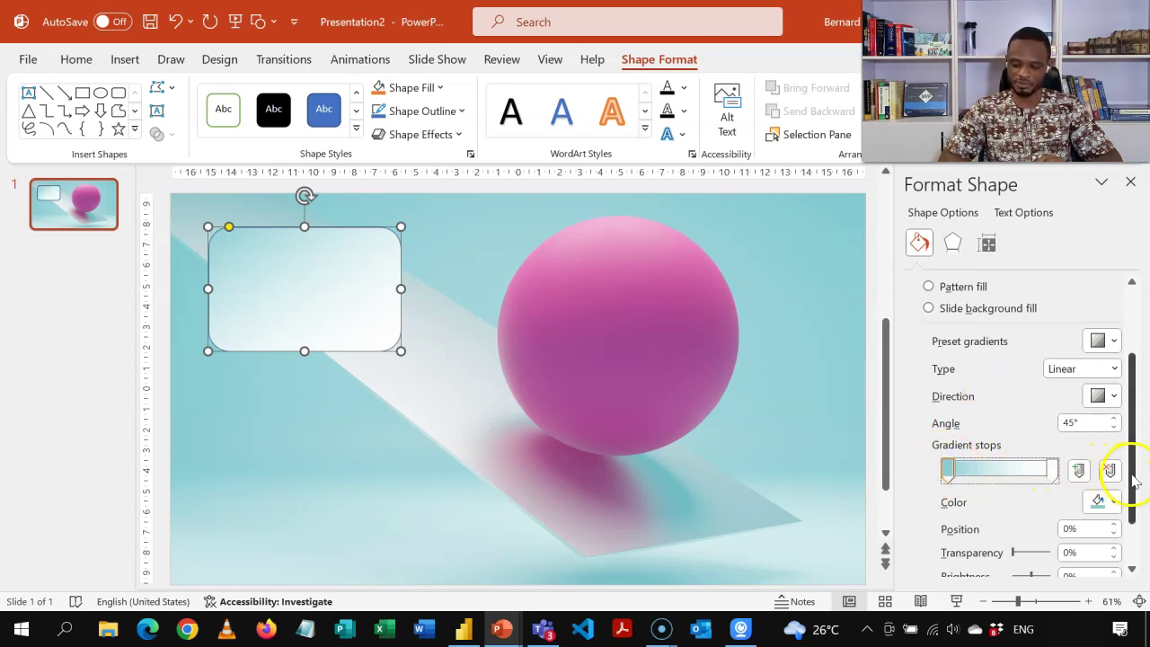
pyautogui.moveTo(1134, 481); pyautogui.dragTo(1132, 509)
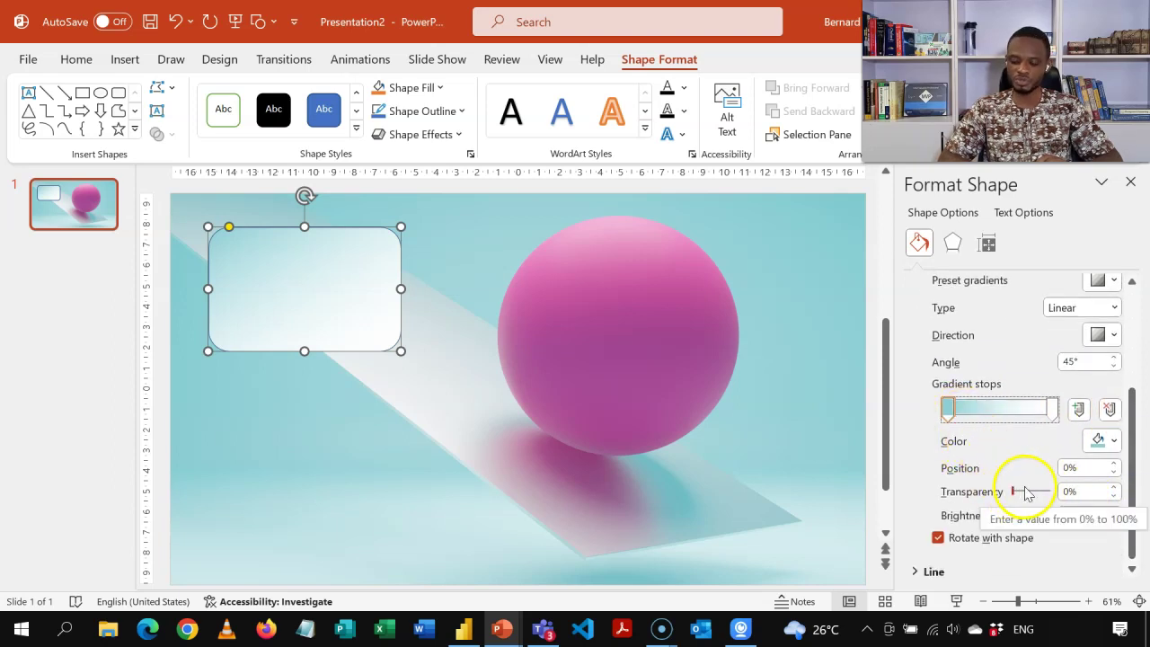
pyautogui.moveTo(1015, 497); pyautogui.dragTo(1033, 499)
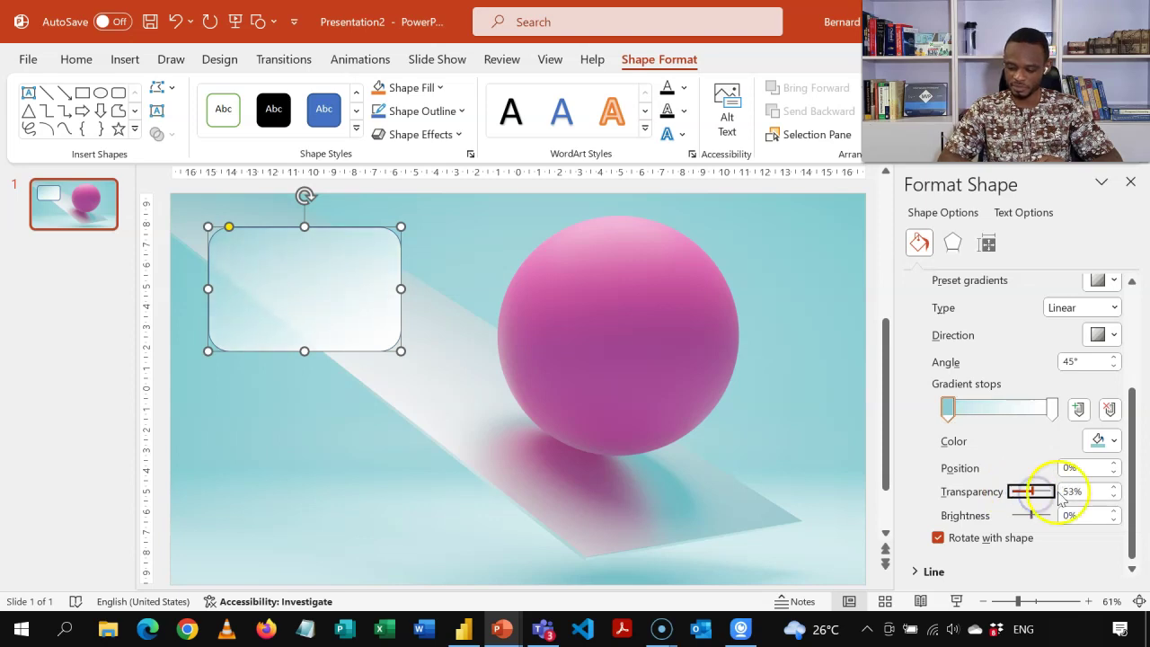
pyautogui.click(1114, 487)
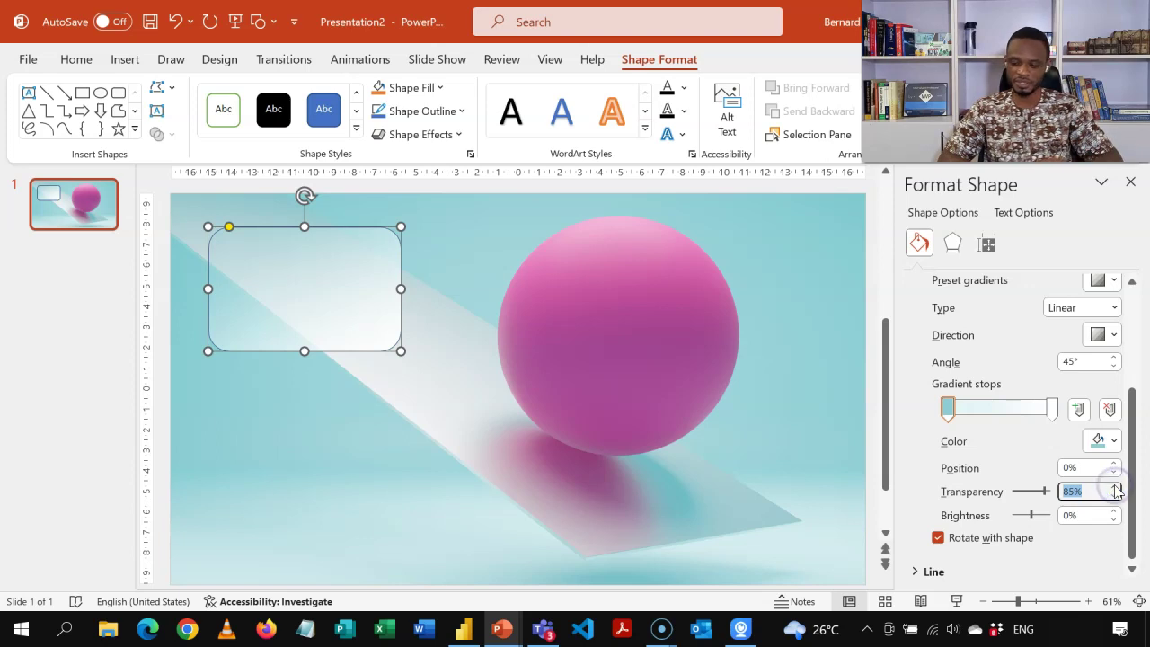
pyautogui.click(1053, 411)
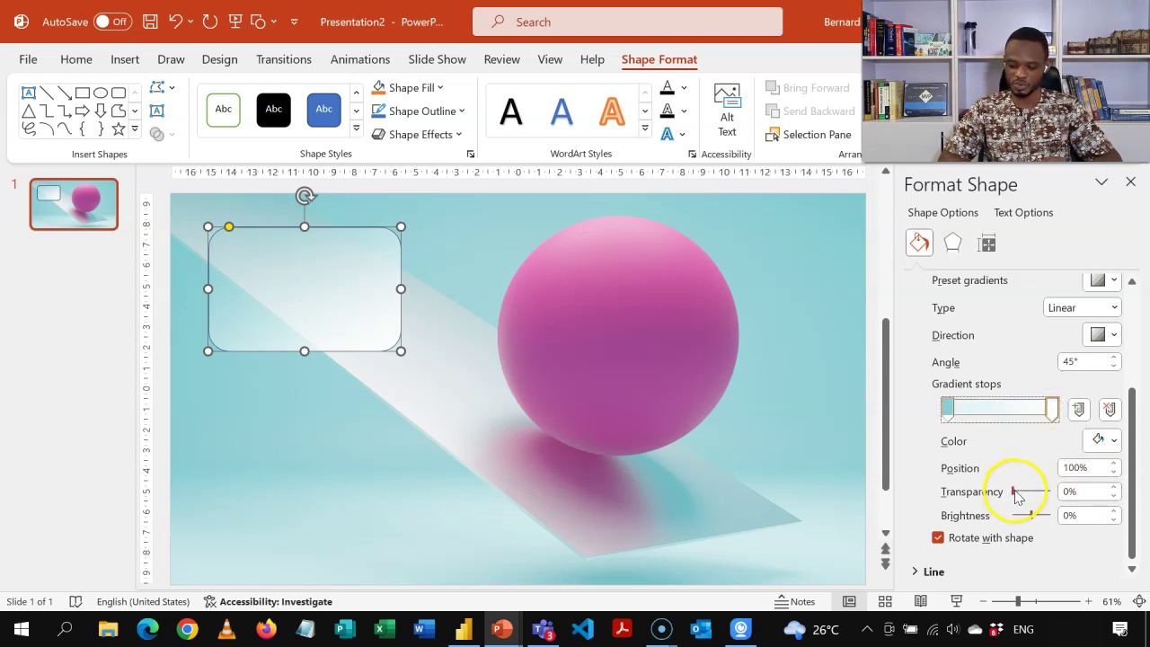
pyautogui.click(1113, 487)
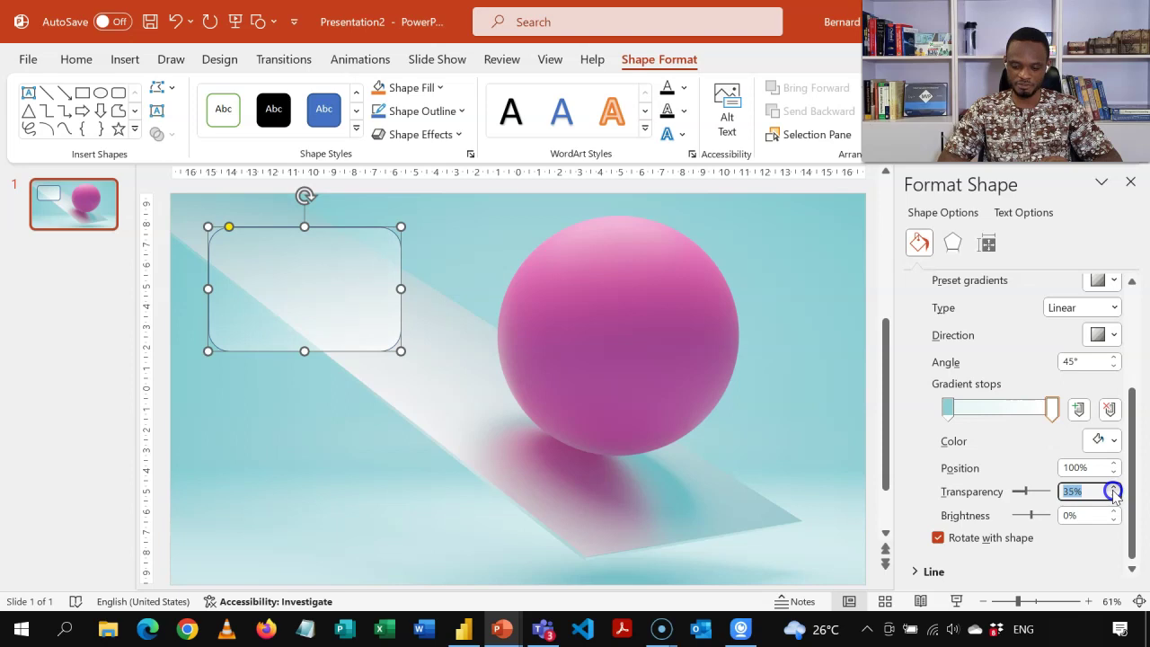
pyautogui.click(1113, 487)
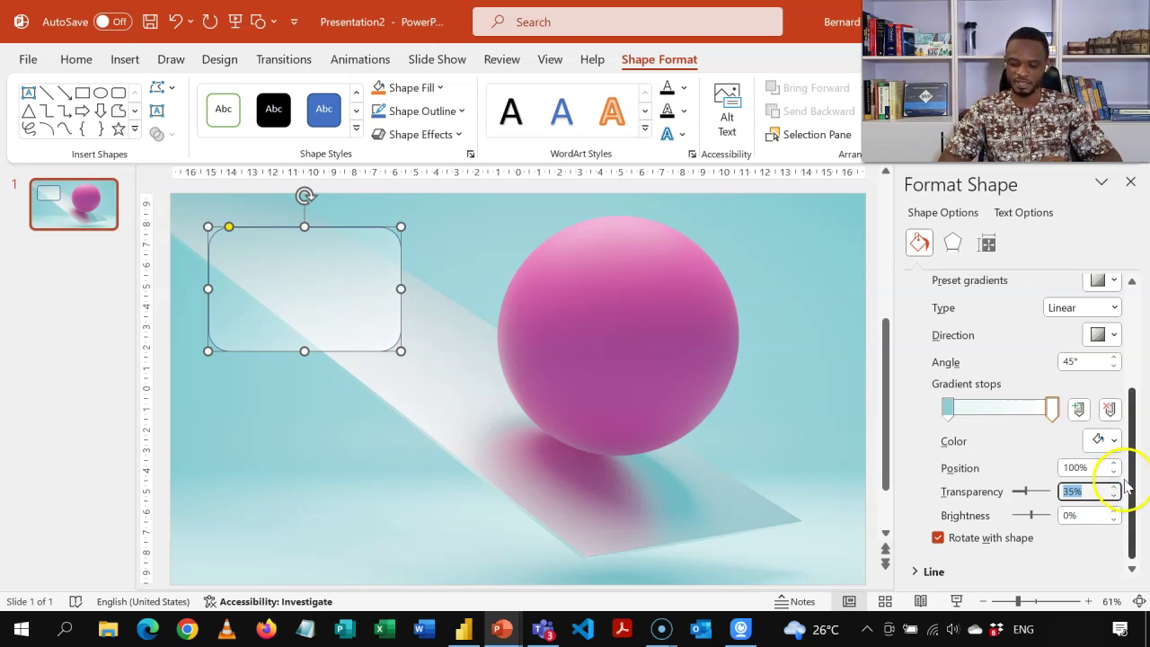
# Set the rounded rectangle's solid outline color to white and deselect the shape
pyautogui.moveTo(1131, 482); pyautogui.dragTo(1132, 486)
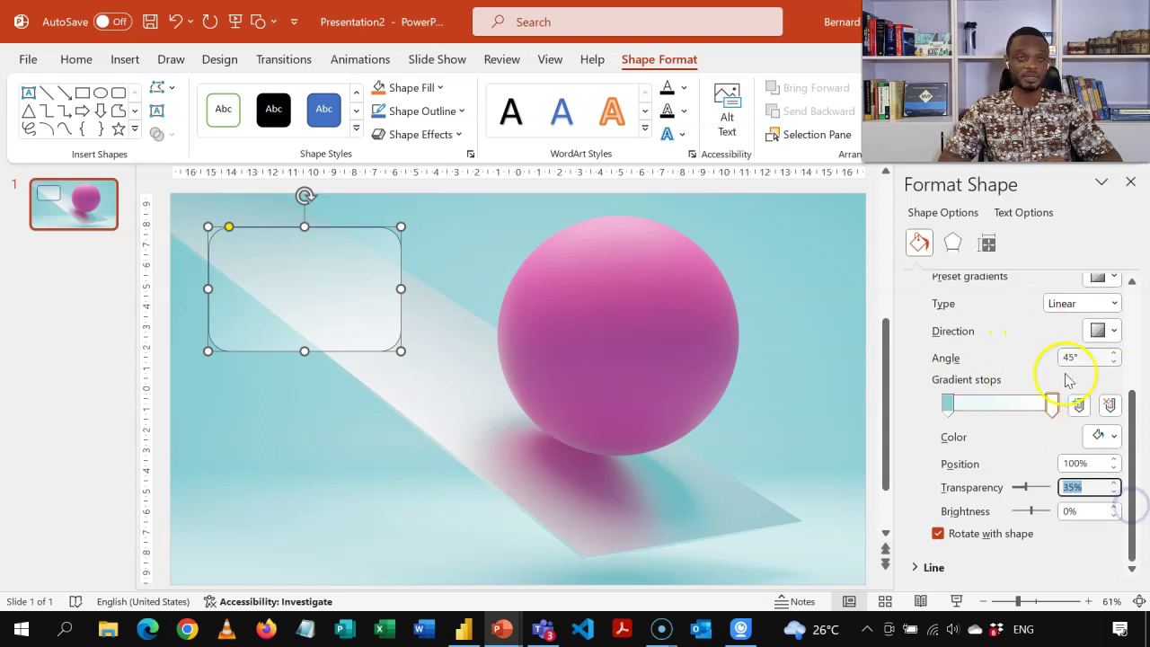
pyautogui.click(930, 569)
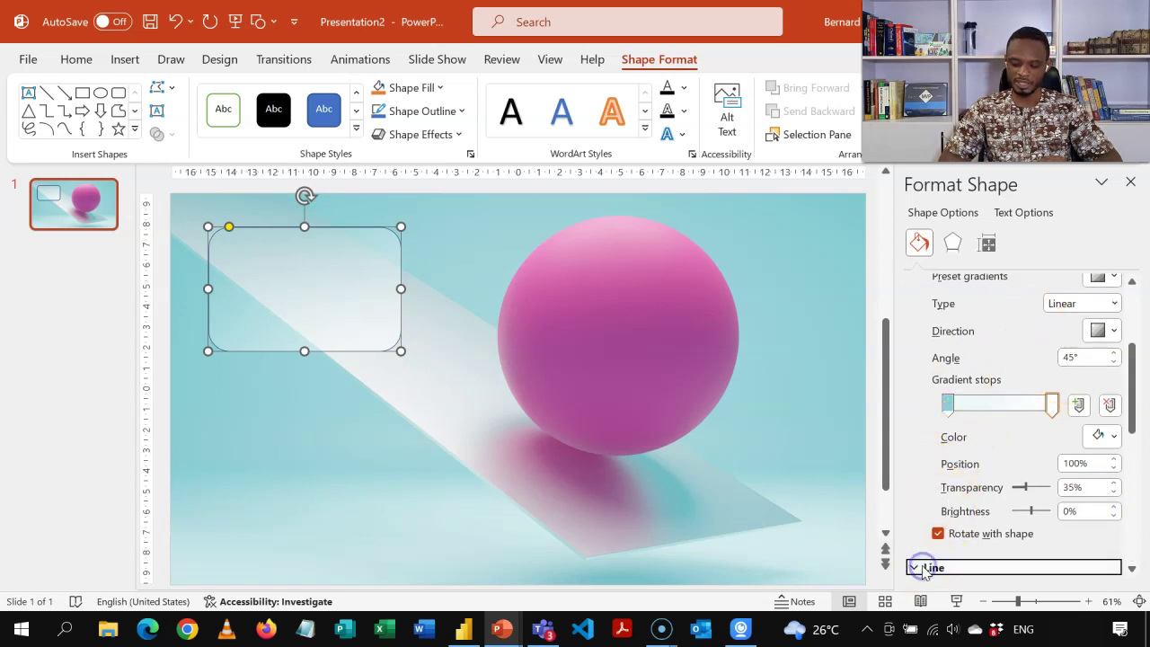
pyautogui.moveTo(1131, 435); pyautogui.dragTo(1115, 490)
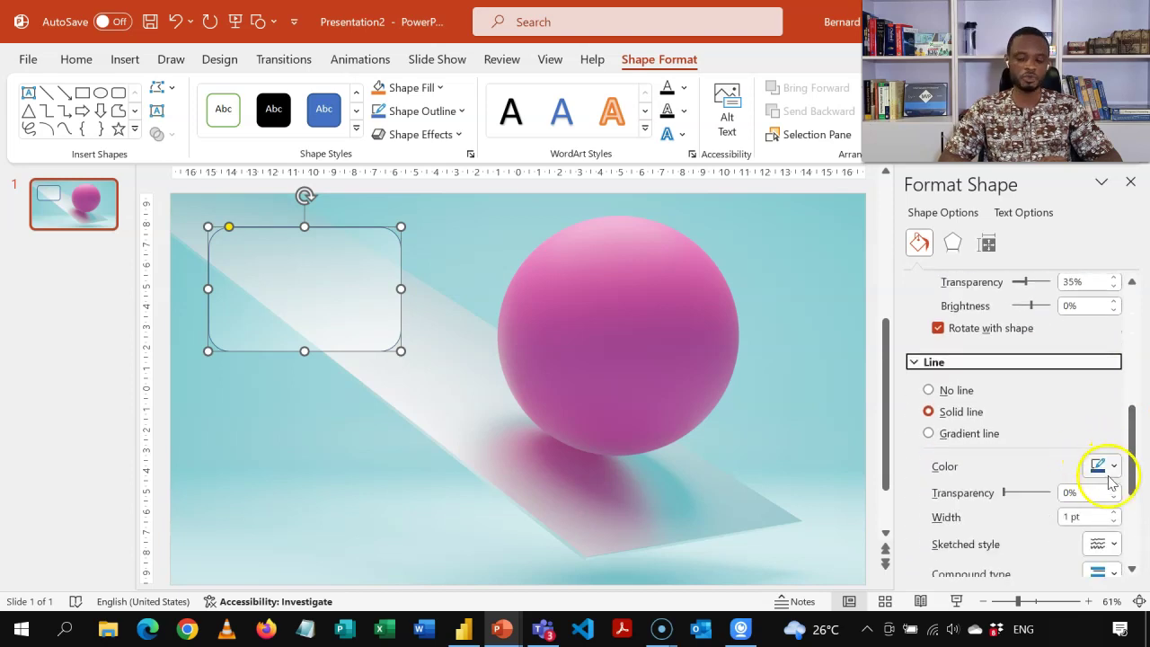
pyautogui.click(1114, 467)
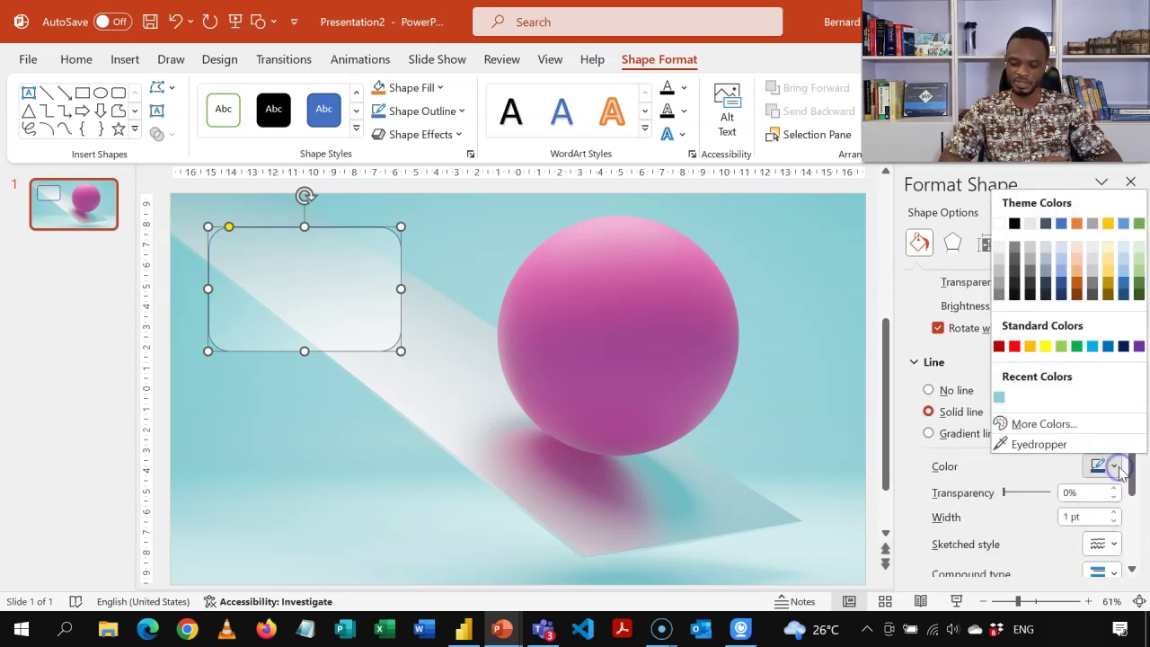
pyautogui.click(999, 225)
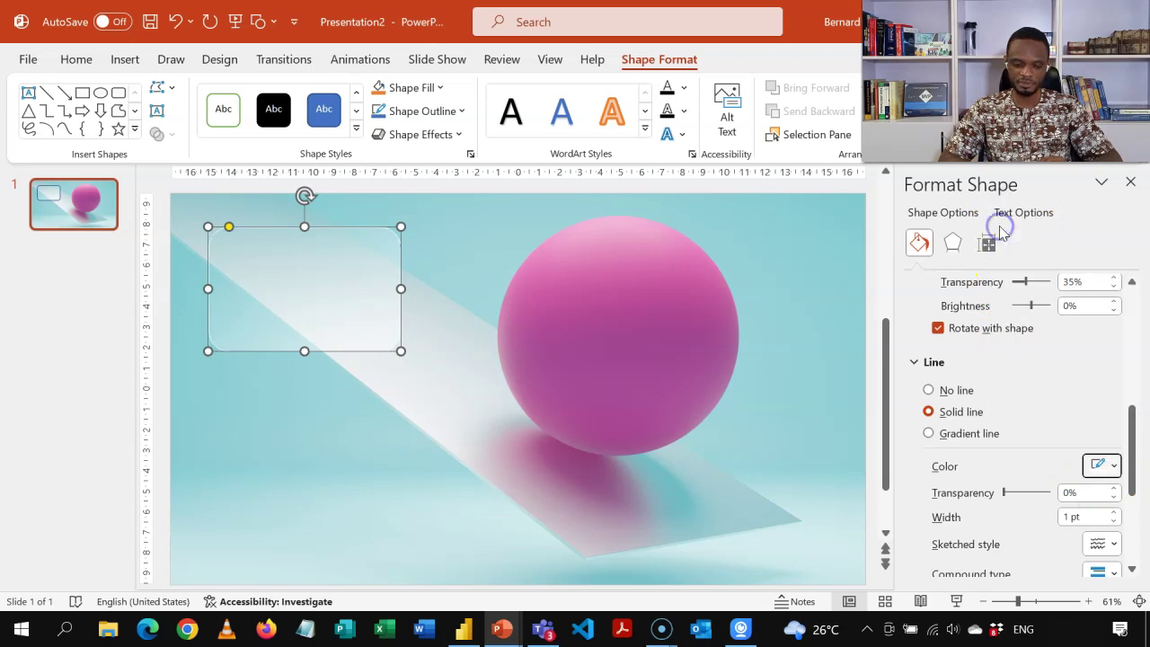
pyautogui.click(707, 235)
pyautogui.click(583, 232)
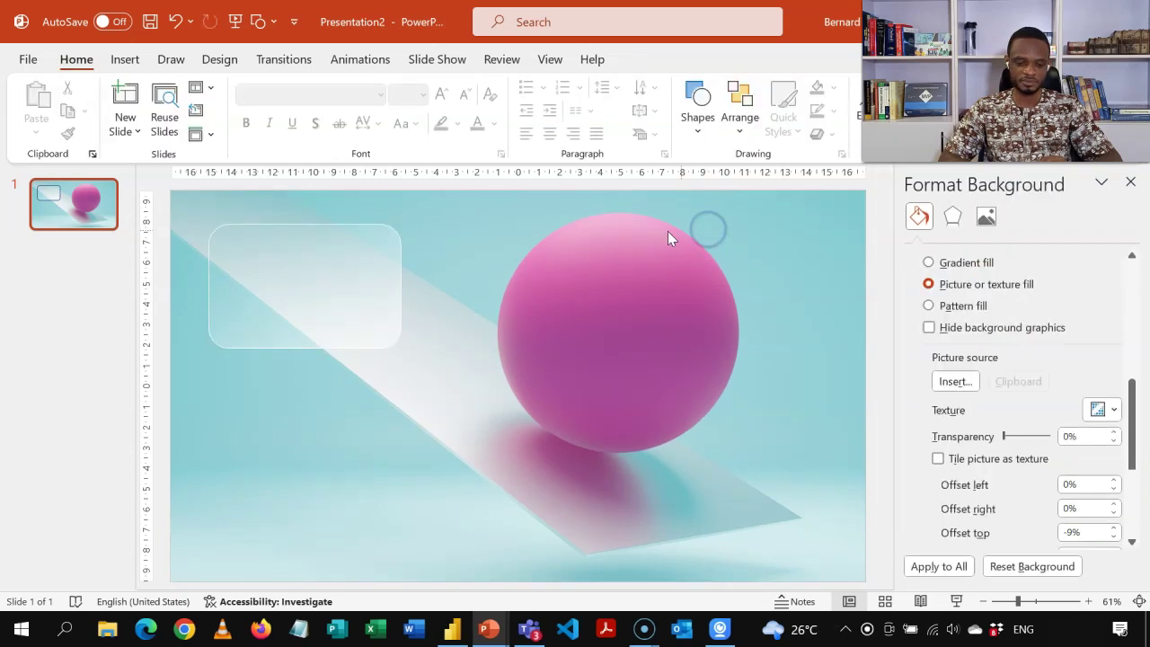
# Move the translucent card slightly to the left on the slide, deselect it and close the formatting pane
pyautogui.click(343, 262)
pyautogui.moveTo(343, 261)
pyautogui.mouseDown()
pyautogui.moveTo(359, 305)
pyautogui.moveTo(362, 237)
pyautogui.moveTo(330, 270)
pyautogui.moveTo(380, 278)
pyautogui.moveTo(345, 241)
pyautogui.moveTo(357, 280)
pyautogui.moveTo(395, 267)
pyautogui.moveTo(354, 254)
pyautogui.moveTo(383, 267)
pyautogui.moveTo(530, 266)
pyautogui.moveTo(581, 309)
pyautogui.moveTo(629, 273)
pyautogui.moveTo(429, 228)
pyautogui.moveTo(336, 258)
pyautogui.mouseUp()
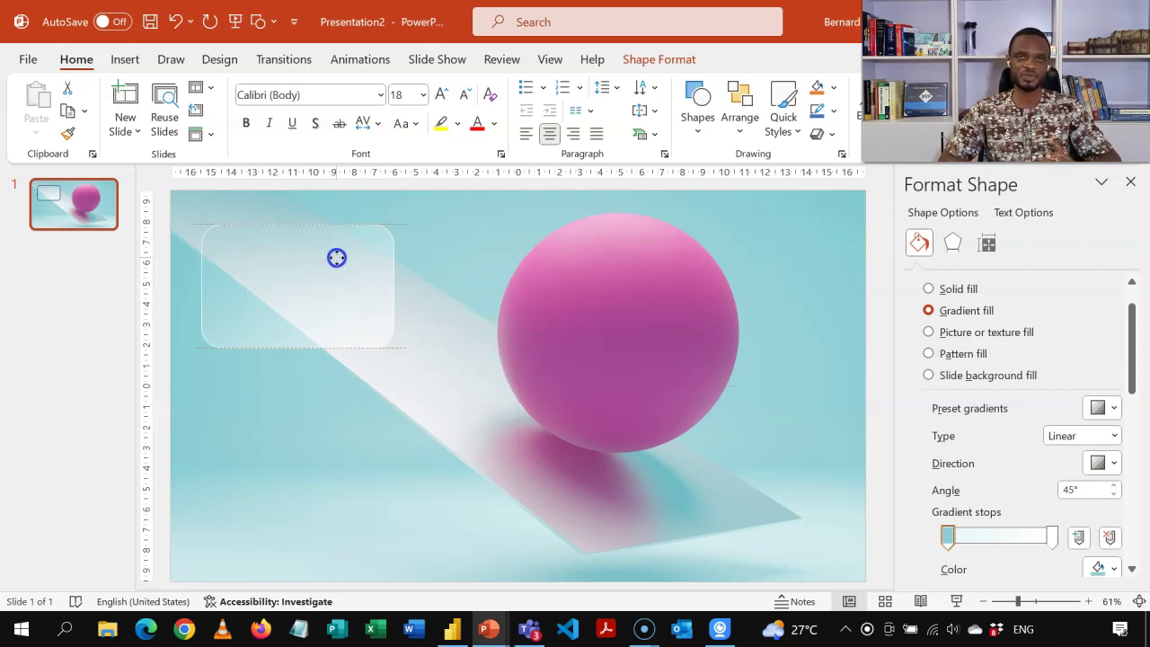
pyautogui.moveTo(336, 258); pyautogui.dragTo(336, 258)
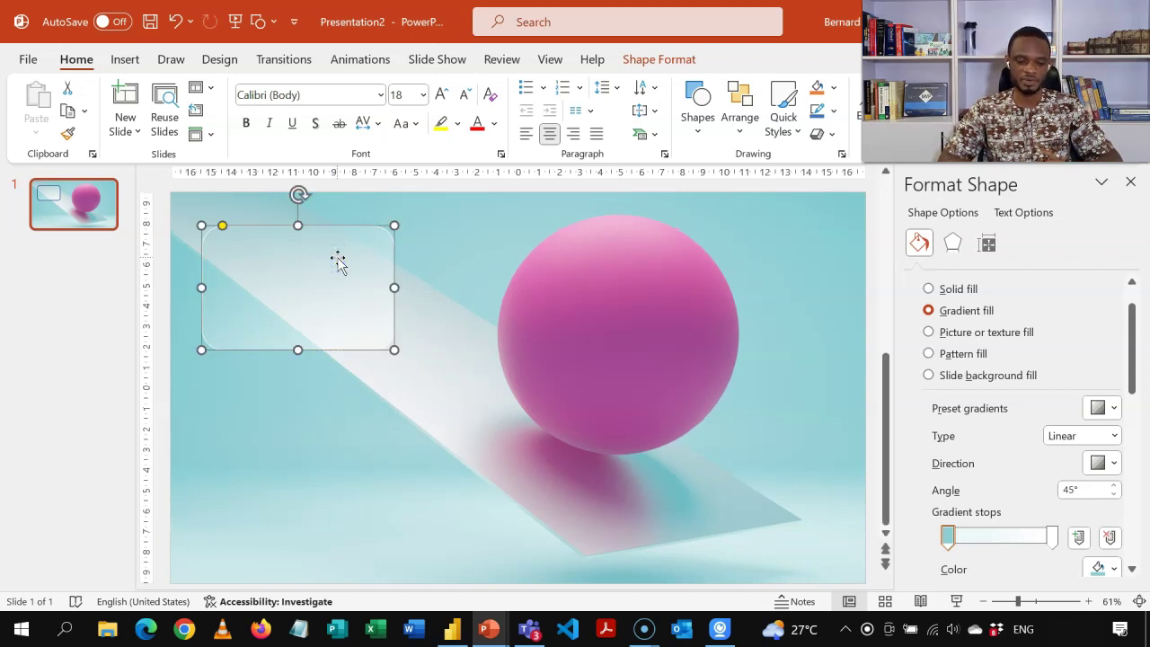
pyautogui.click(434, 222)
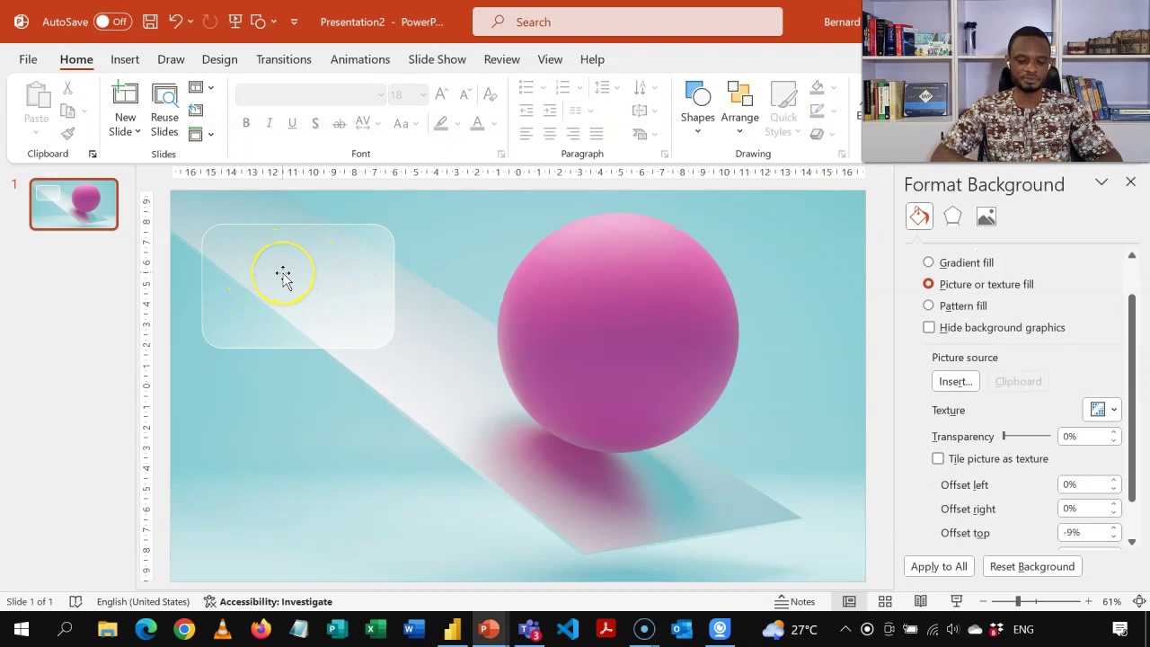
pyautogui.click(1132, 182)
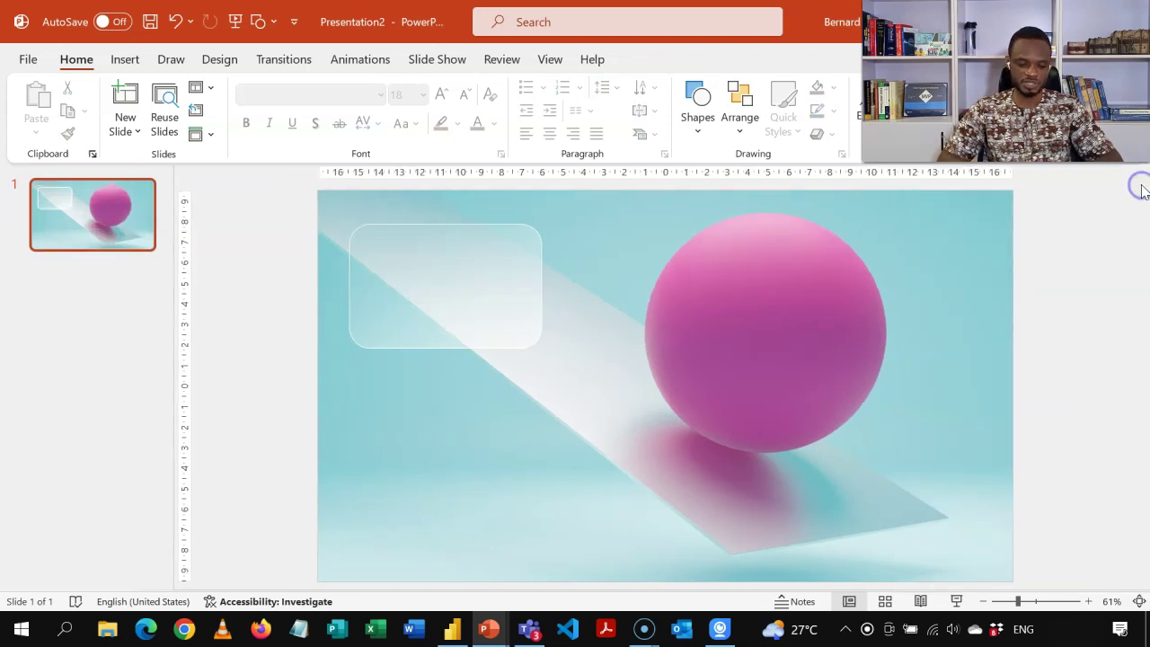
# Insert a text box in the upper part of the translucent card with the text "Income"
pyautogui.click(137, 63)
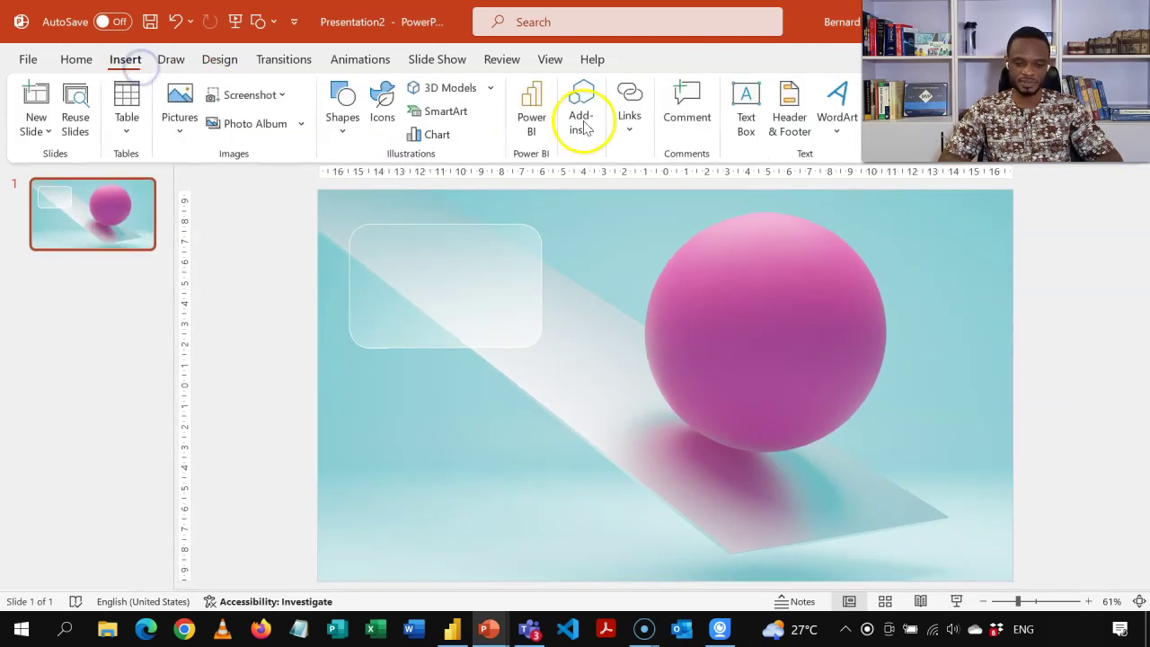
pyautogui.click(749, 101)
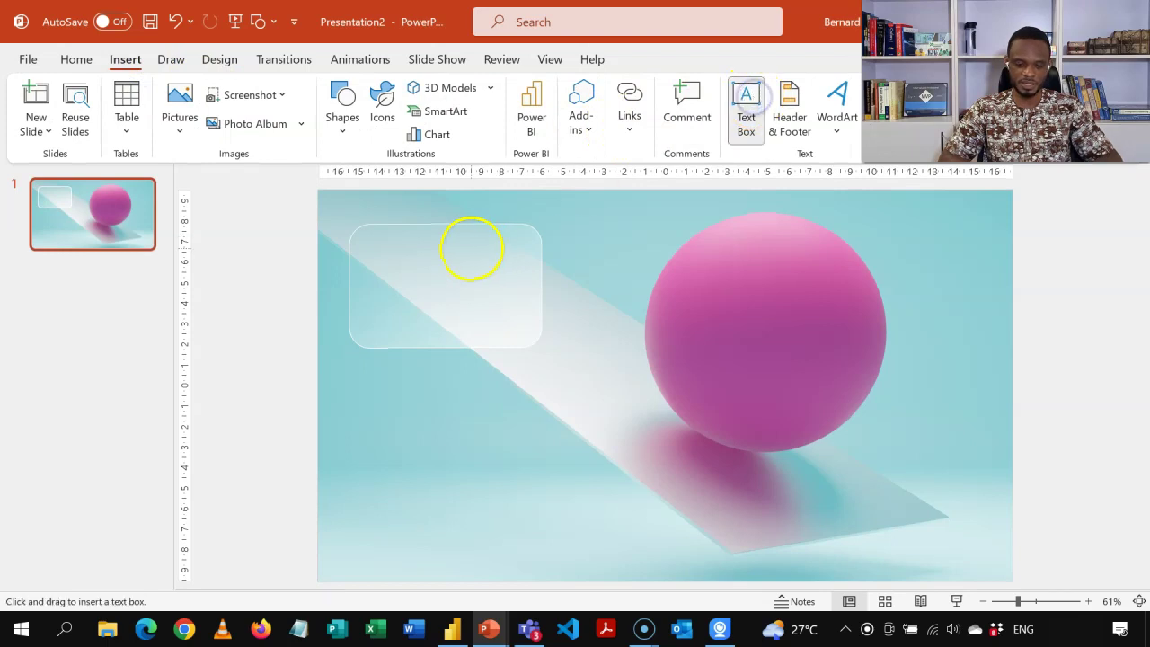
pyautogui.moveTo(383, 254); pyautogui.dragTo(497, 281)
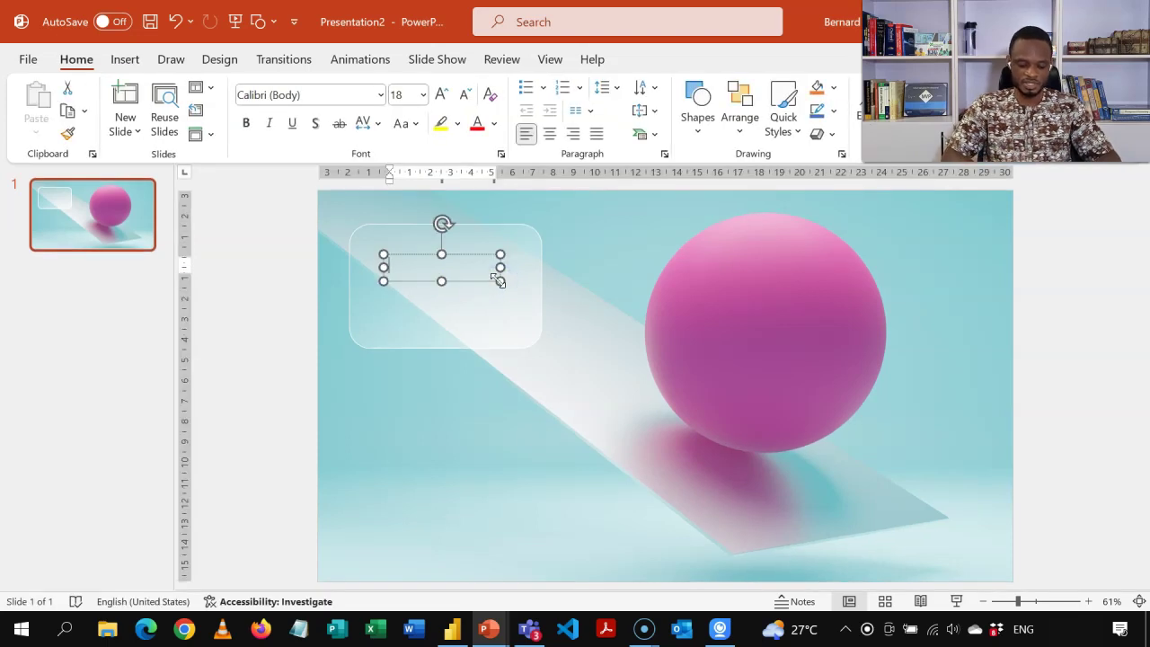
pyautogui.write('Income')
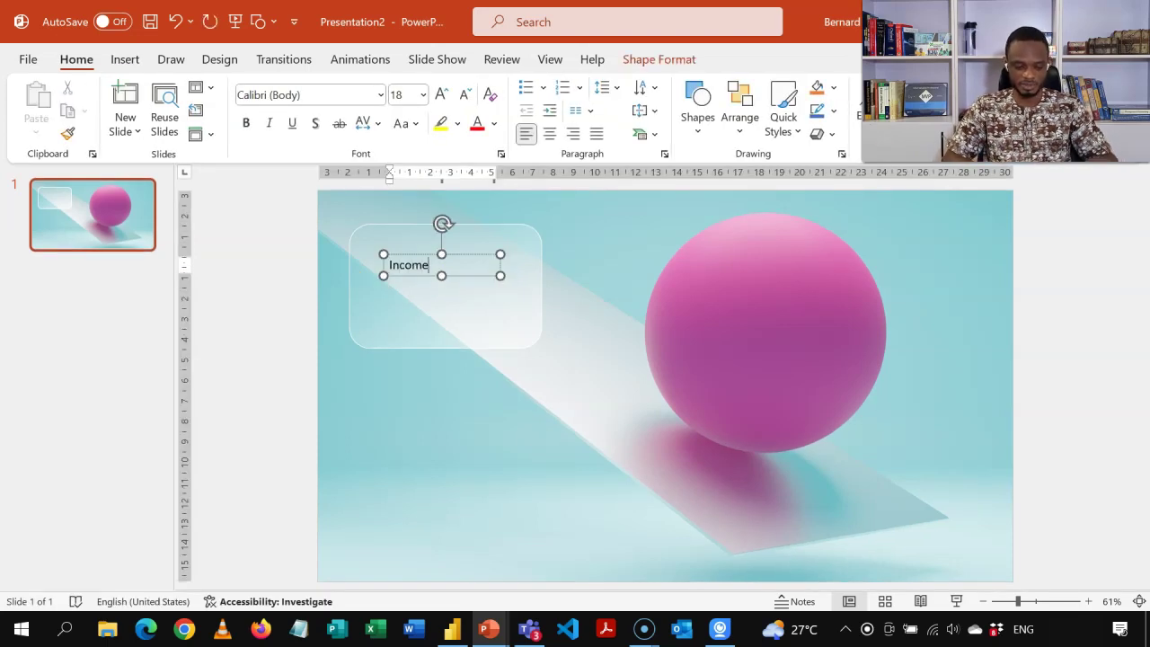
# Make the "Income" text bold, center it in its box and increase its font size to 24
pyautogui.hotkey('ctrl', 'a')
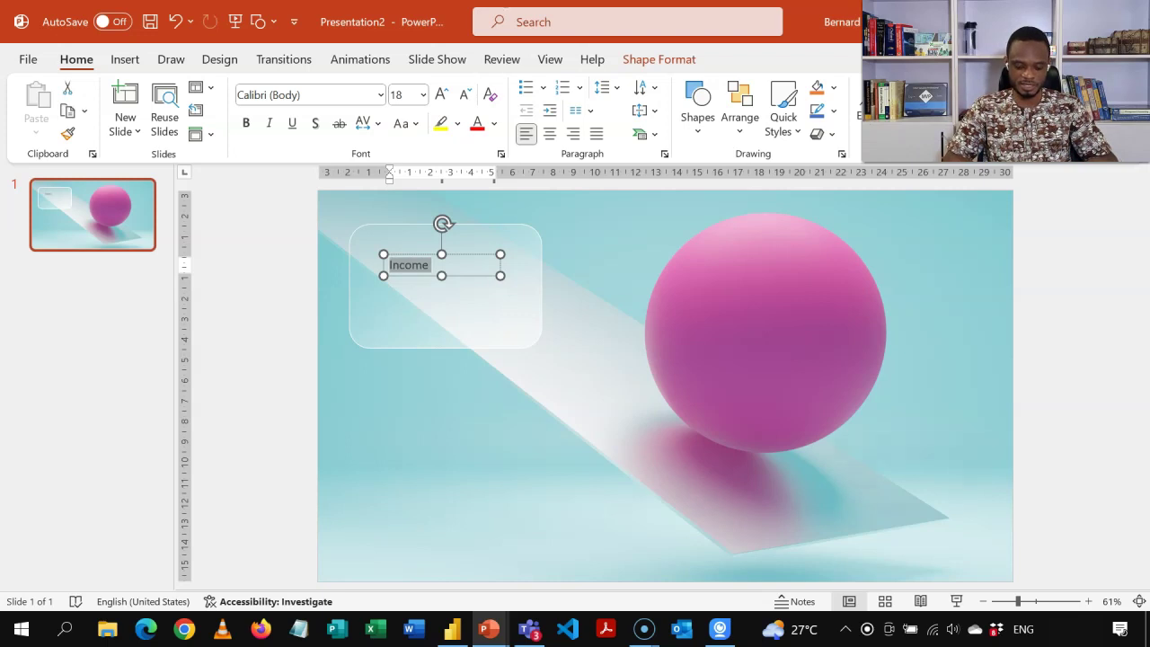
pyautogui.hotkey('ctrl', 'b')
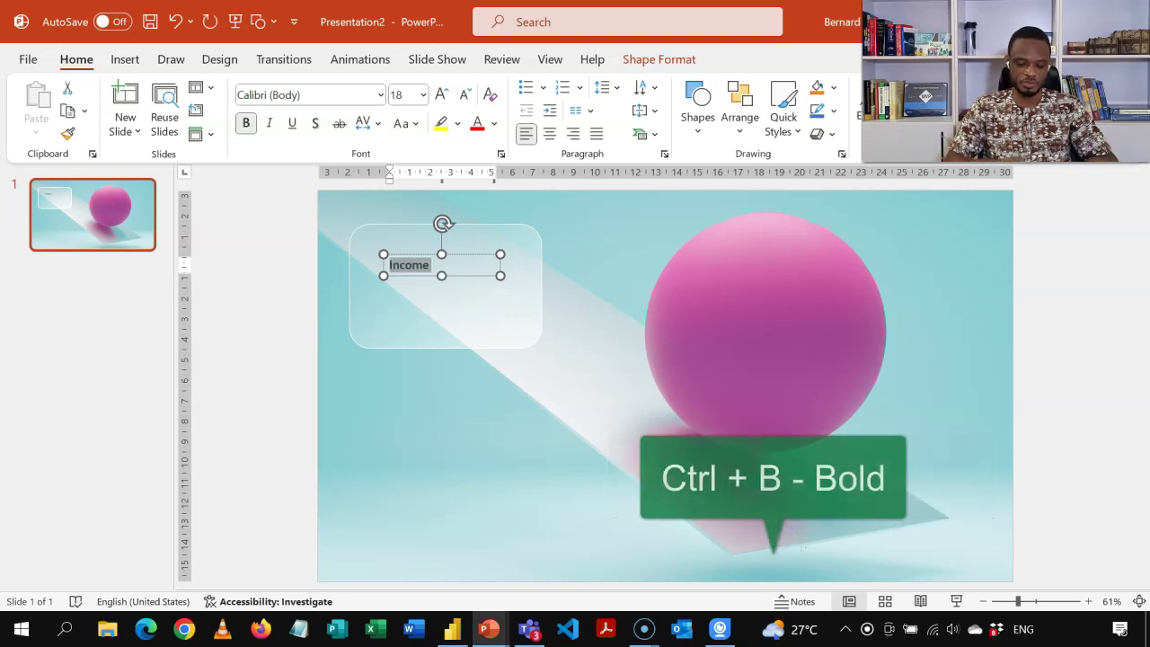
pyautogui.hotkey('ctrl', 'e')
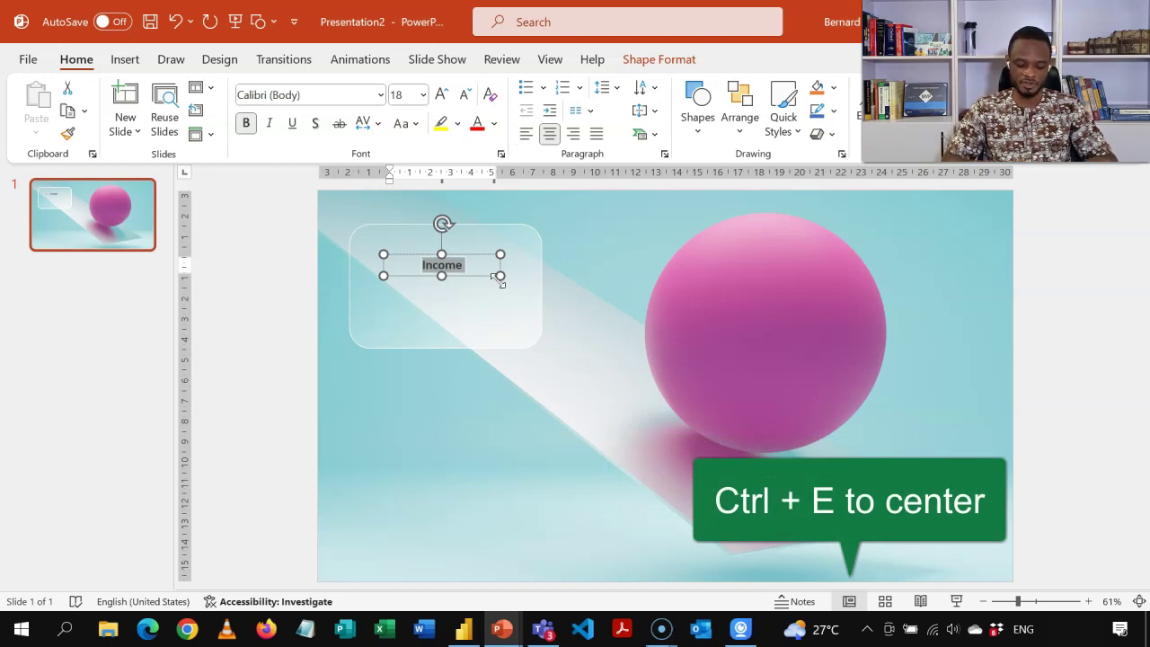
pyautogui.hotkey('ctrl', 'shift', '.')
pyautogui.hotkey('ctrl', 'shift', '.')
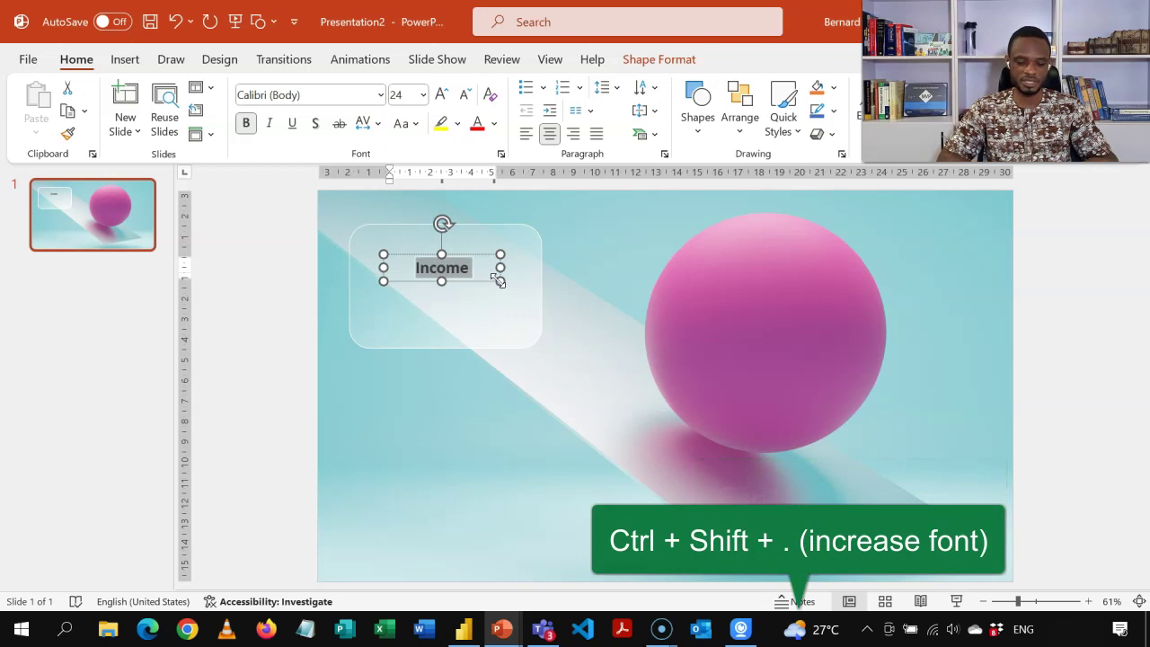
# Set the "Income" text's font to Red Hat Display and its color to Light Gray, Background 2, Darker 75%
pyautogui.click(381, 95)
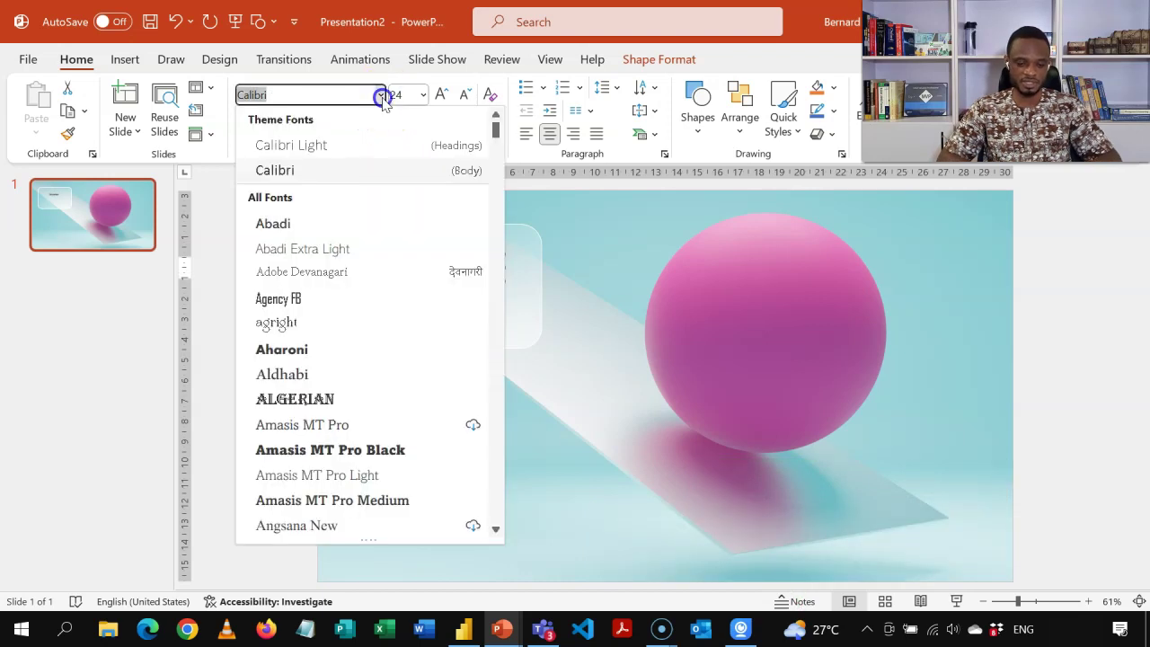
pyautogui.write('Red Hat Display')
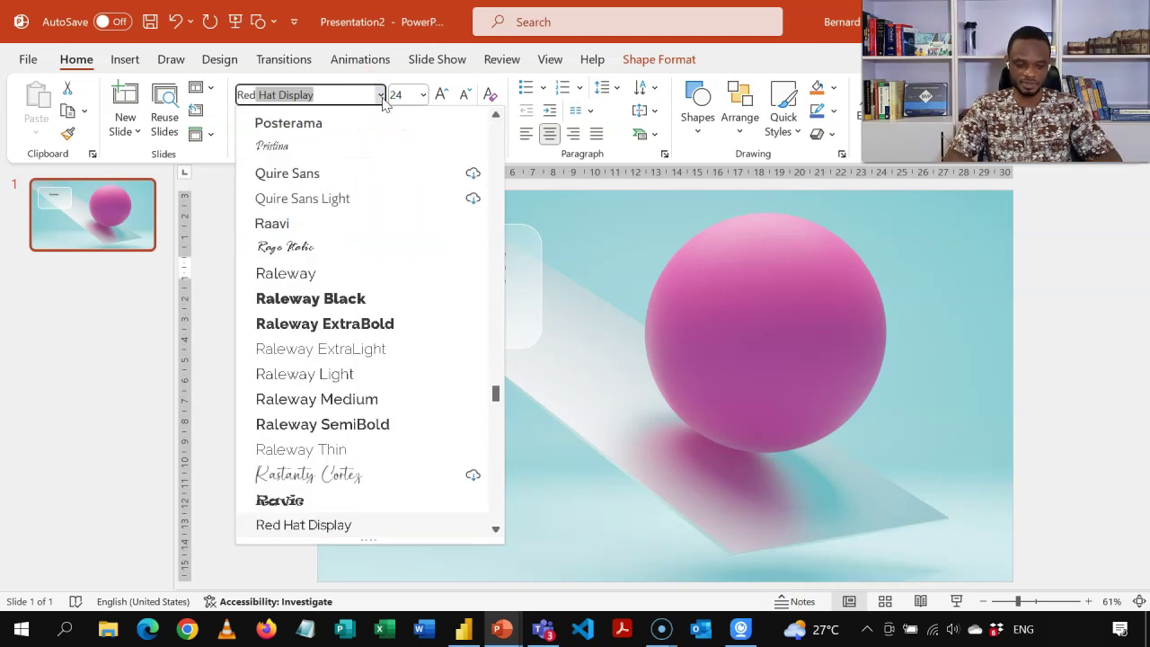
pyautogui.press('End')
pyautogui.press('Return')
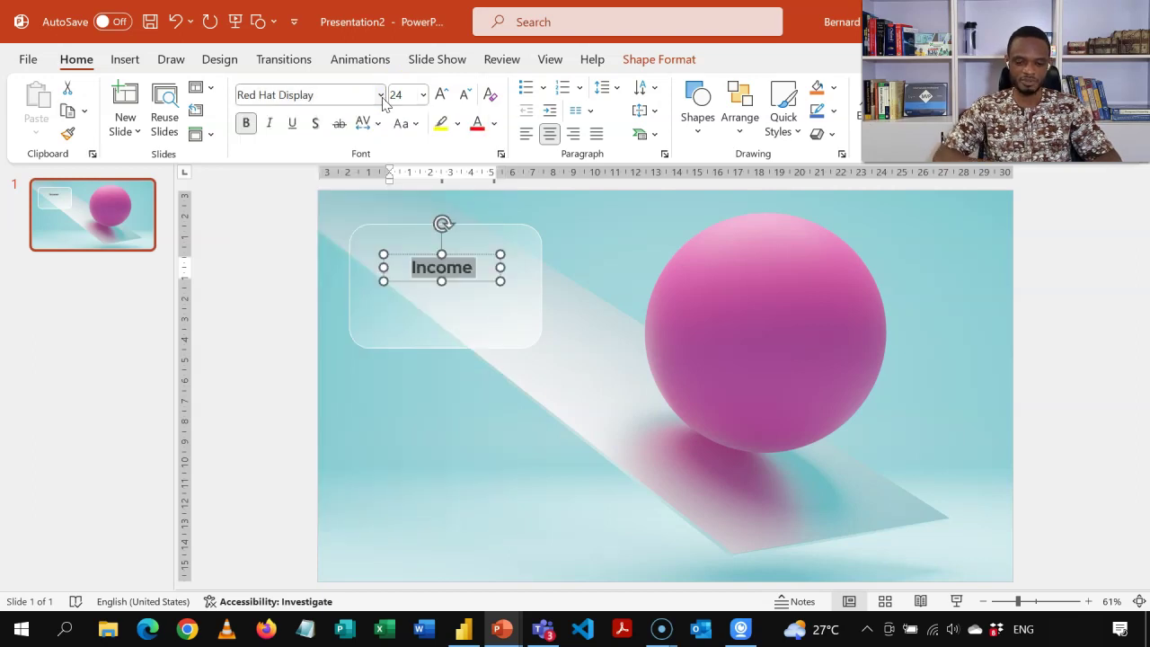
pyautogui.click(493, 123)
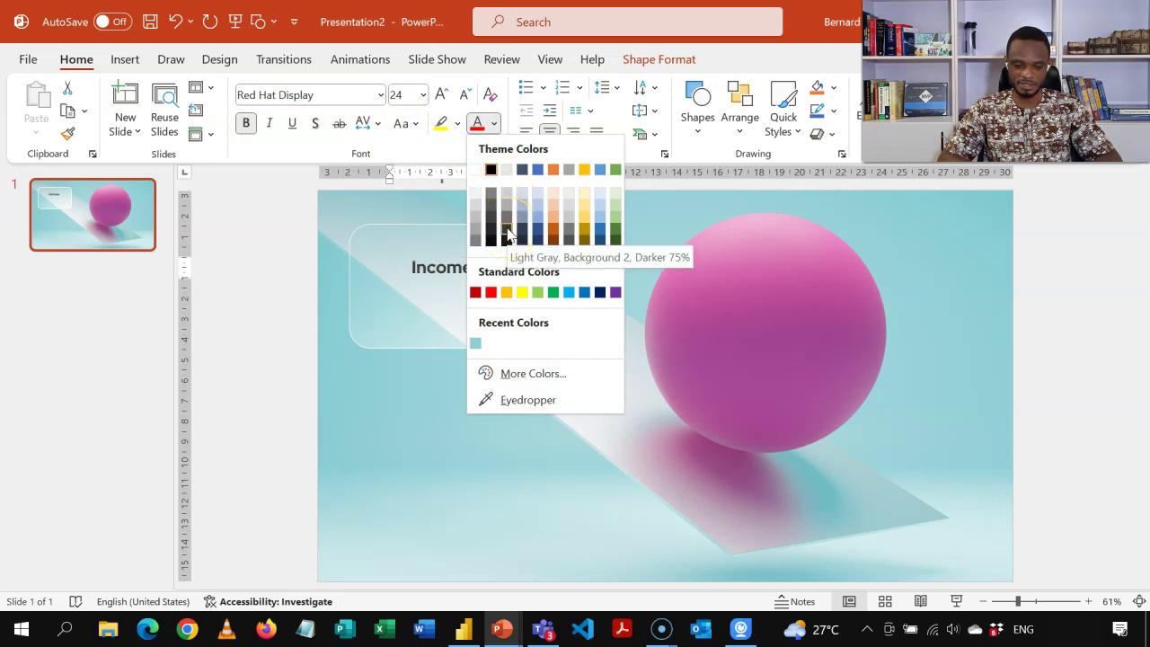
pyautogui.click(507, 233)
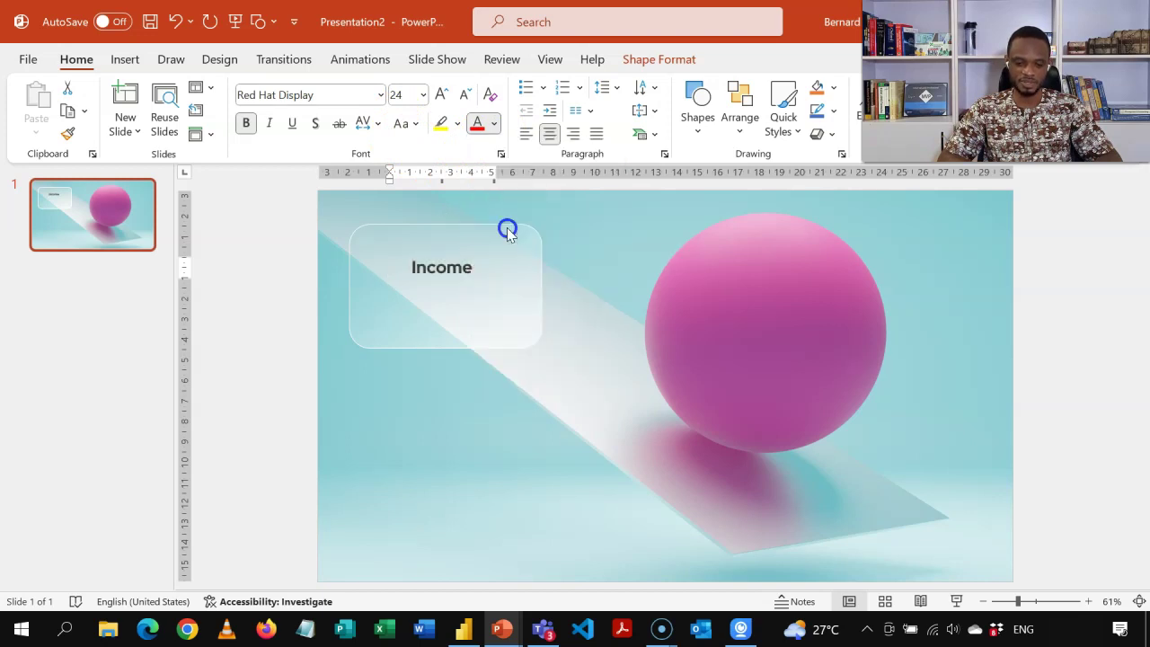
pyautogui.click(568, 236)
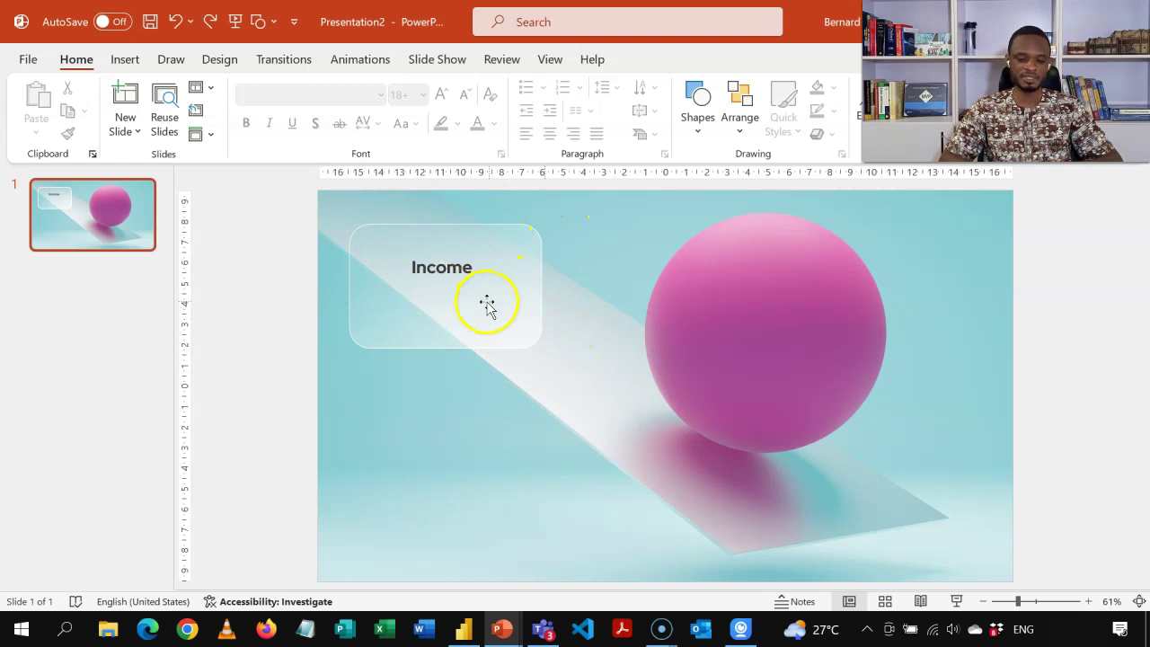
# Duplicate the card together with its "Income" label twice, placing the copies evenly spaced in a row across the slide
pyautogui.click(580, 366)
pyautogui.moveTo(589, 369); pyautogui.dragTo(304, 208)
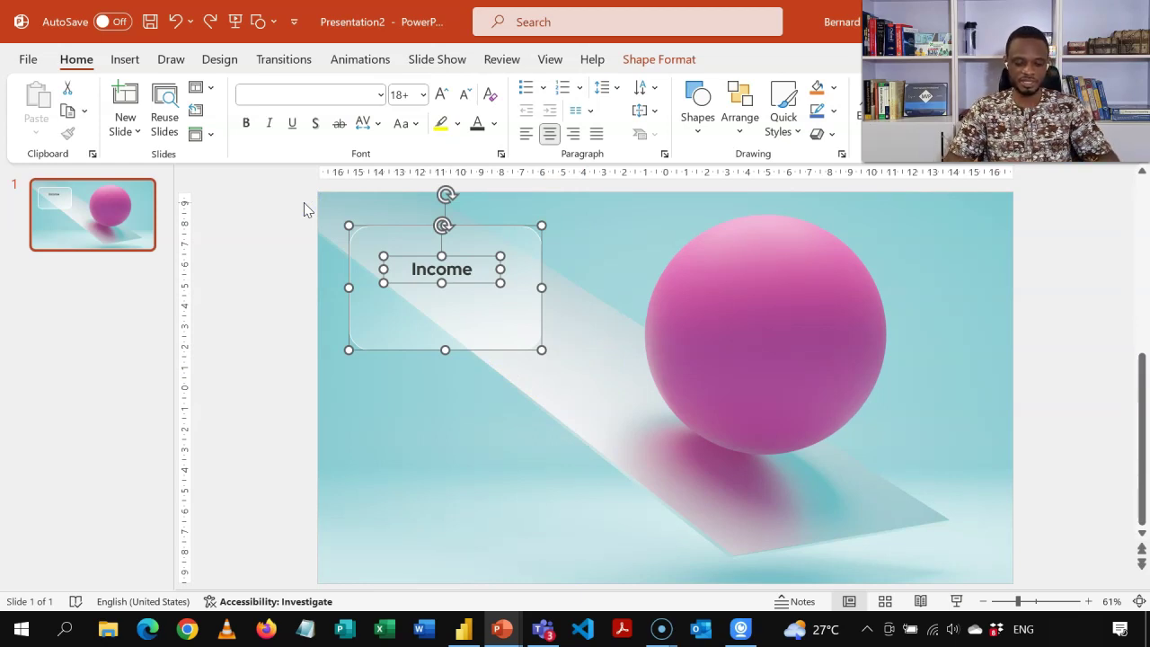
pyautogui.hotkey('ctrl', 'd')
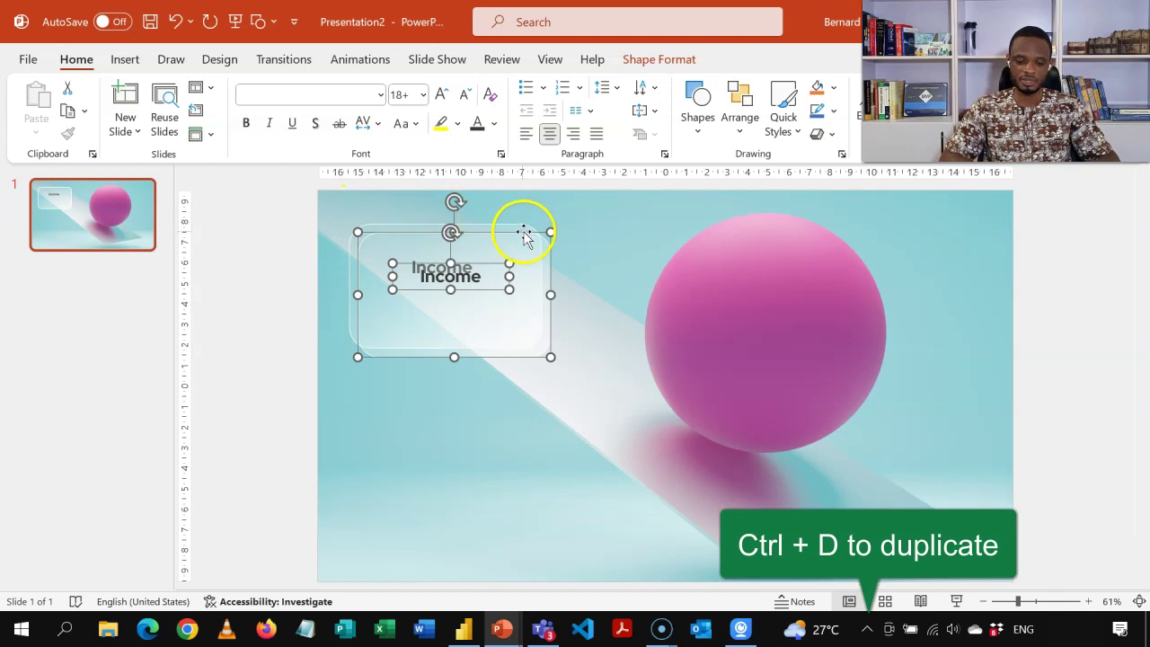
pyautogui.moveTo(542, 239); pyautogui.dragTo(758, 233)
pyautogui.hotkey('ctrl', 'd')
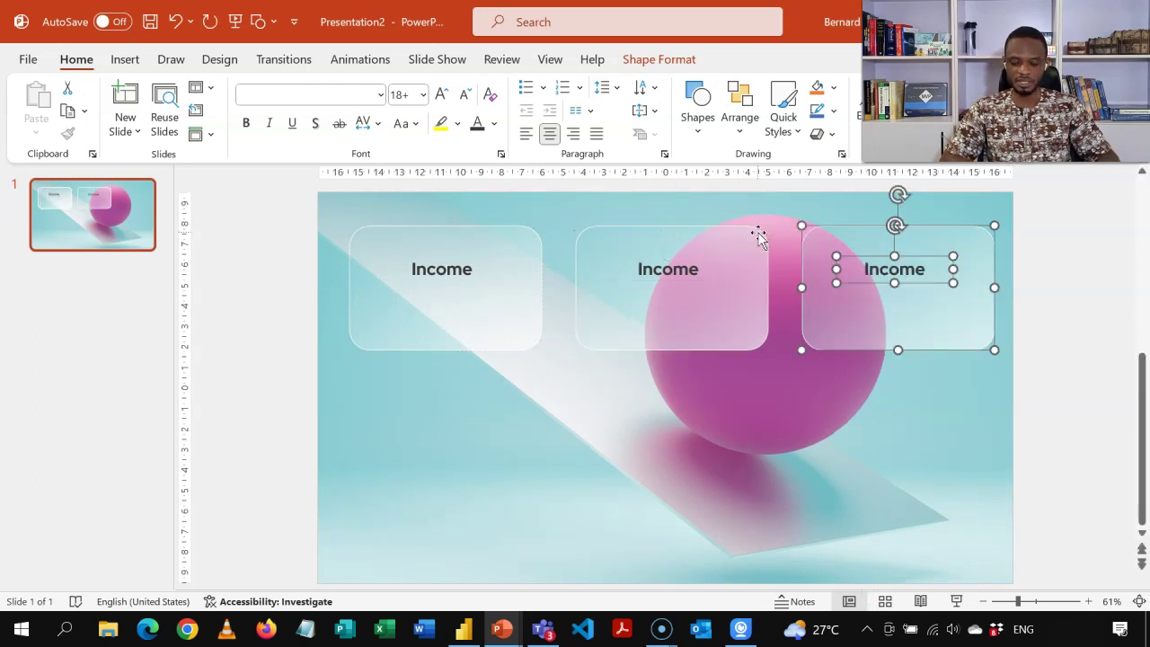
pyautogui.click(983, 308)
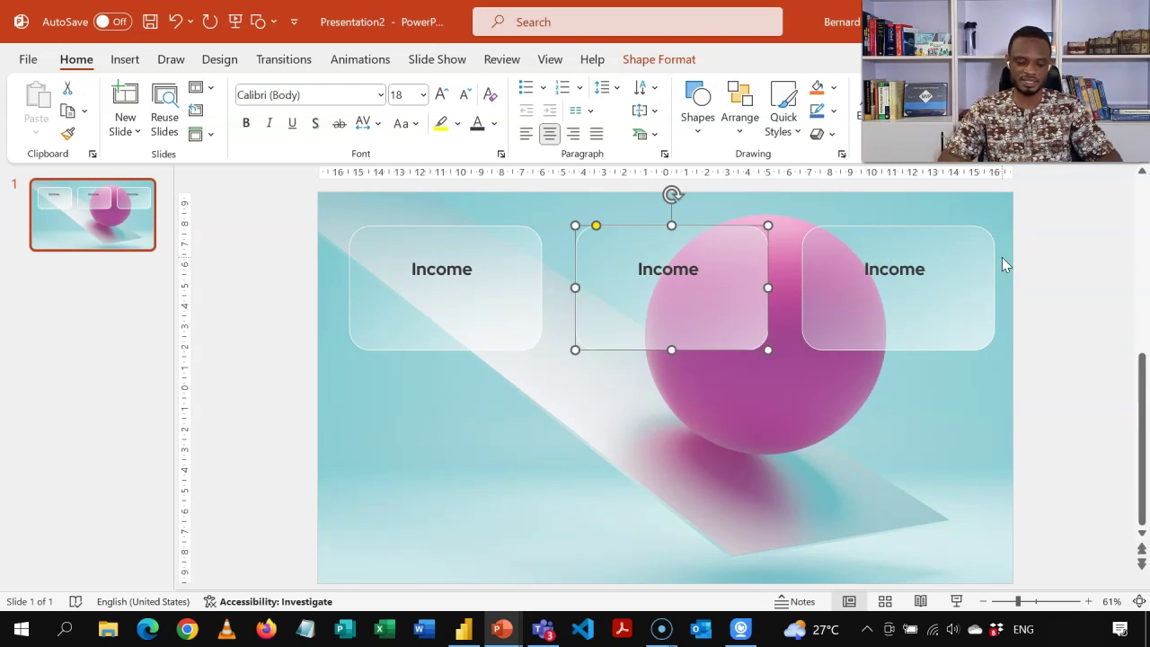
# Change the middle card's label to "Expense" and the third card's label to "Profit"
pyautogui.doubleClick(693, 275)
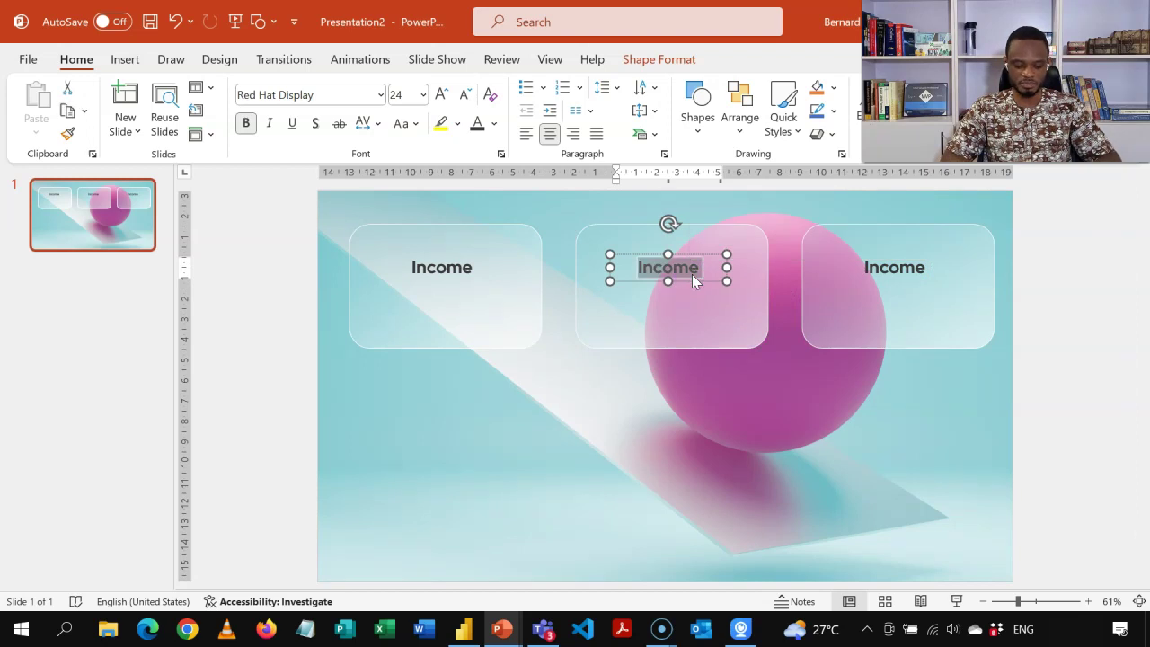
pyautogui.write('Expense')
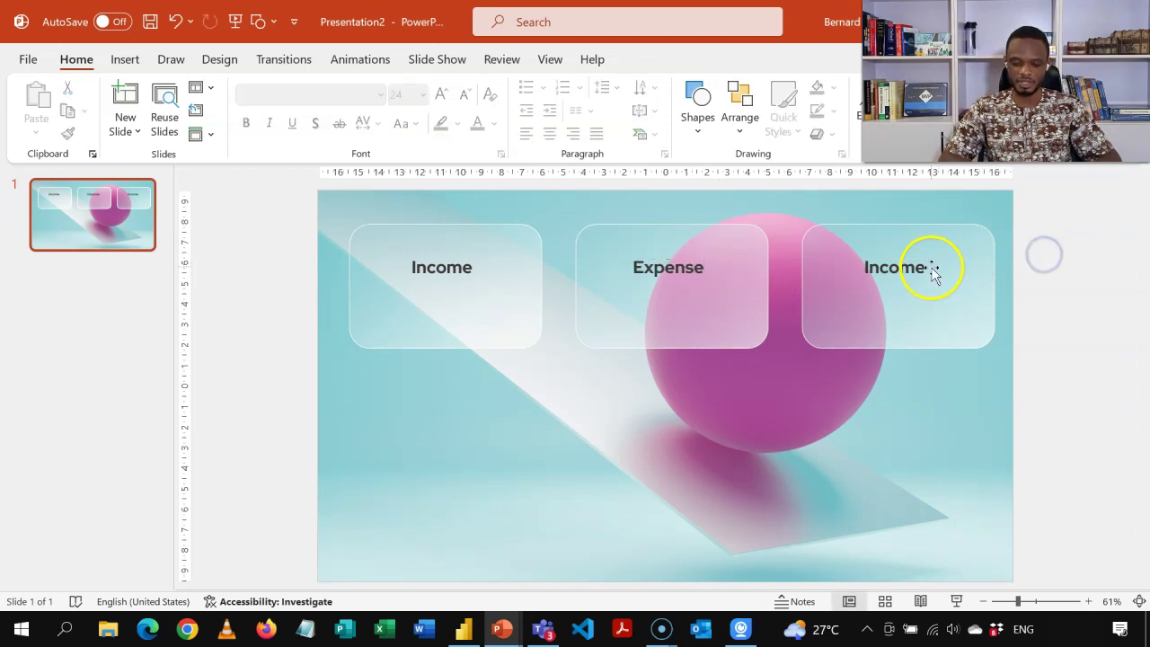
pyautogui.click(919, 270)
pyautogui.doubleClick(922, 271)
pyautogui.write('Profit')
pyautogui.click(1042, 303)
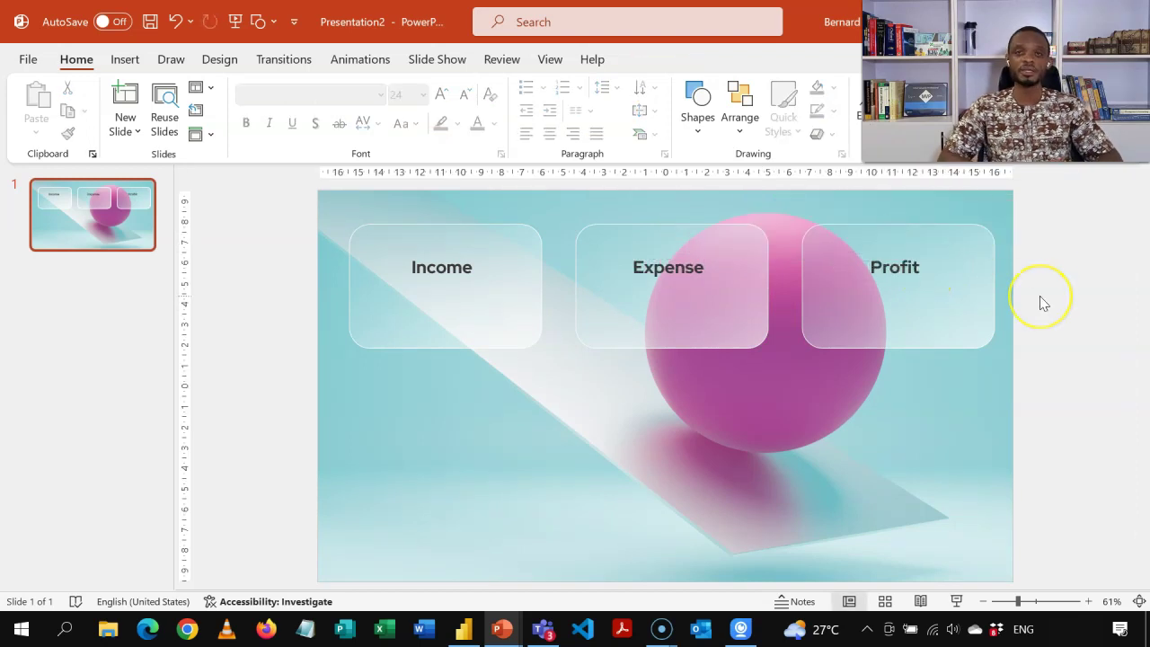
# Duplicate the middle card below the row, widen it to span all three cards, make it taller and center it in the lower area
pyautogui.click(602, 339)
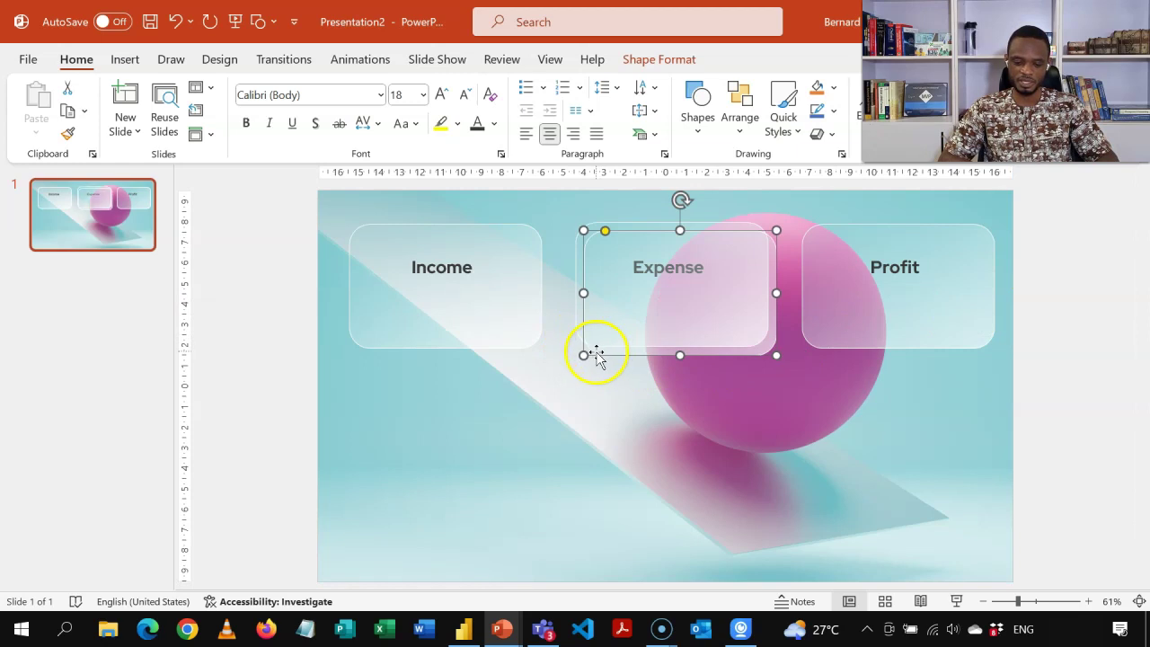
pyautogui.moveTo(597, 357); pyautogui.dragTo(360, 528)
pyautogui.moveTo(542, 468); pyautogui.dragTo(994, 468)
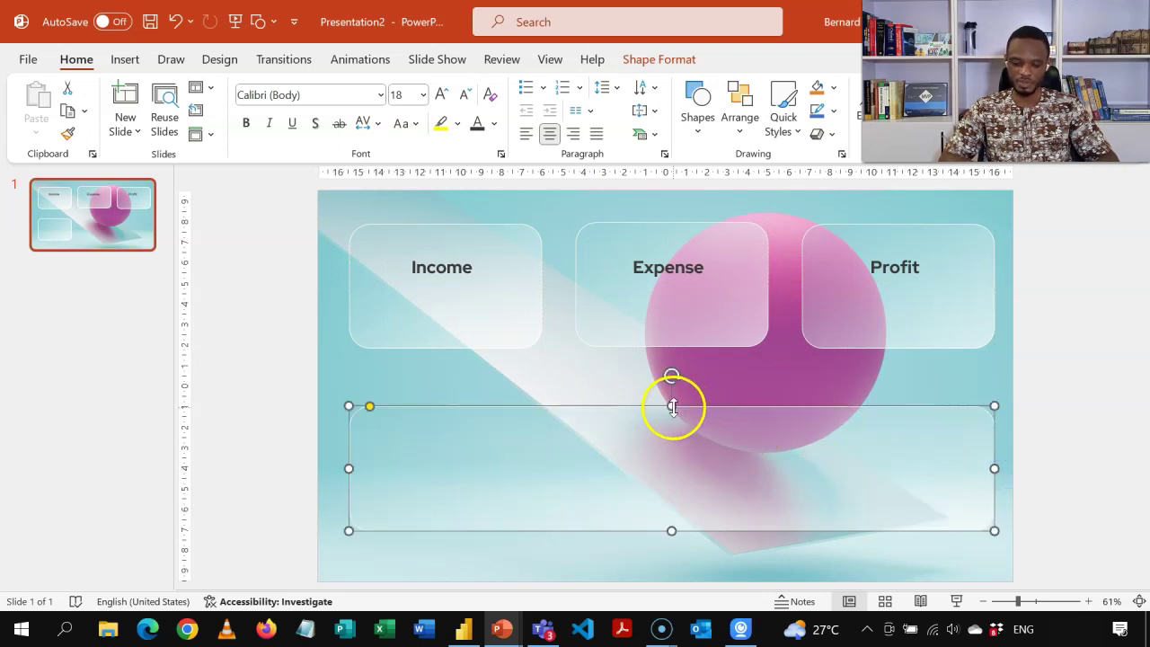
pyautogui.moveTo(672, 405); pyautogui.dragTo(672, 378)
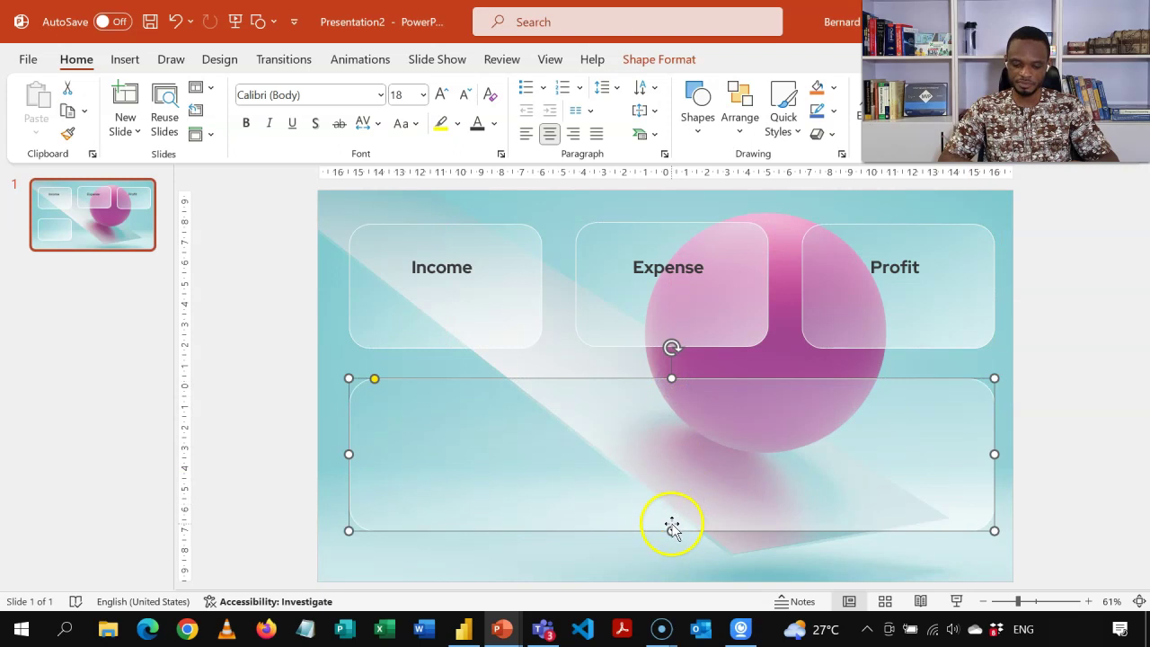
pyautogui.moveTo(671, 528); pyautogui.dragTo(668, 534)
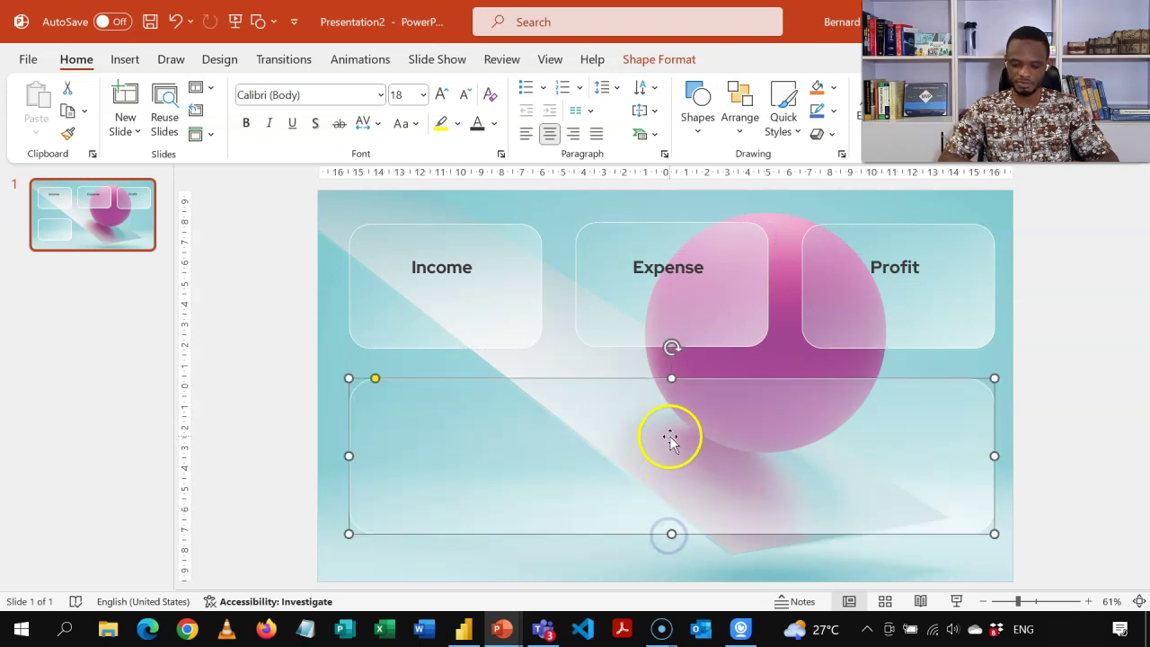
pyautogui.moveTo(671, 437); pyautogui.dragTo(671, 453)
pyautogui.click(1109, 322)
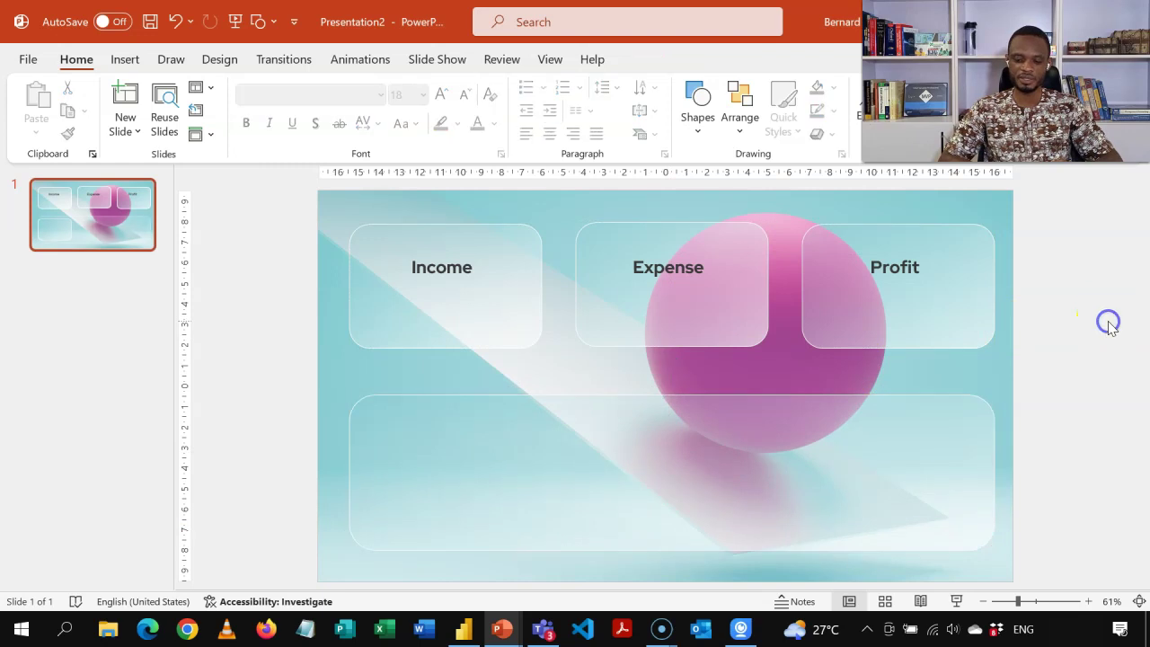
# Copy the "Expense" label to the top of the wide lower card, change its text to "Profit Trend" and center it on the card
pyautogui.click(681, 261)
pyautogui.click(654, 254)
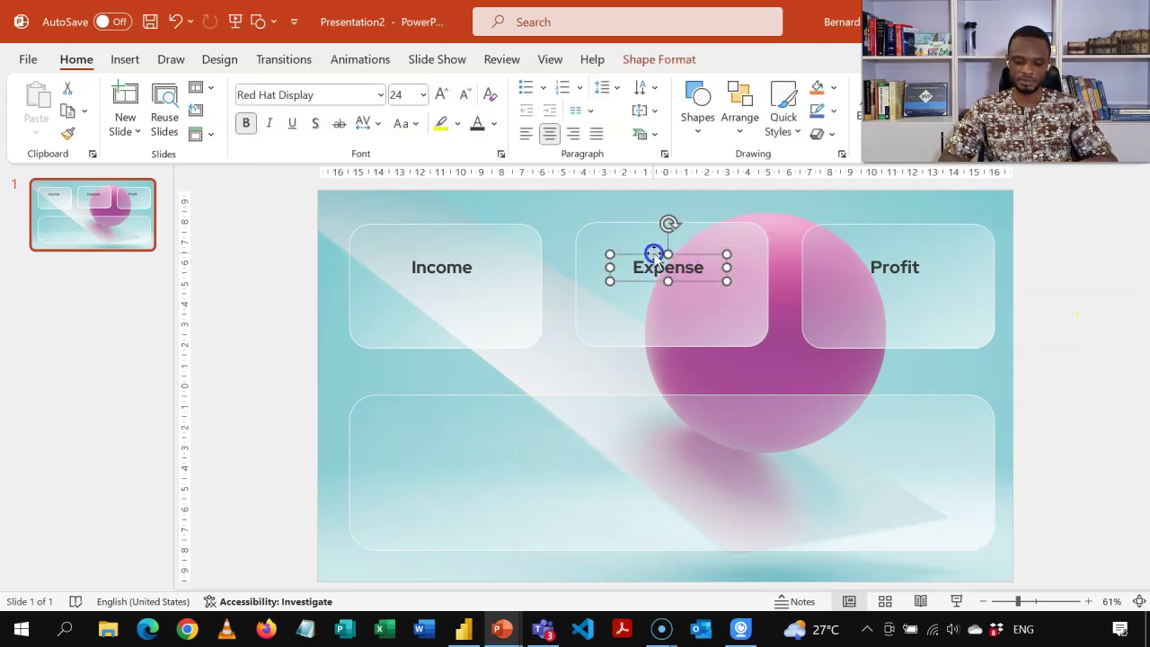
pyautogui.moveTo(654, 255); pyautogui.dragTo(644, 425)
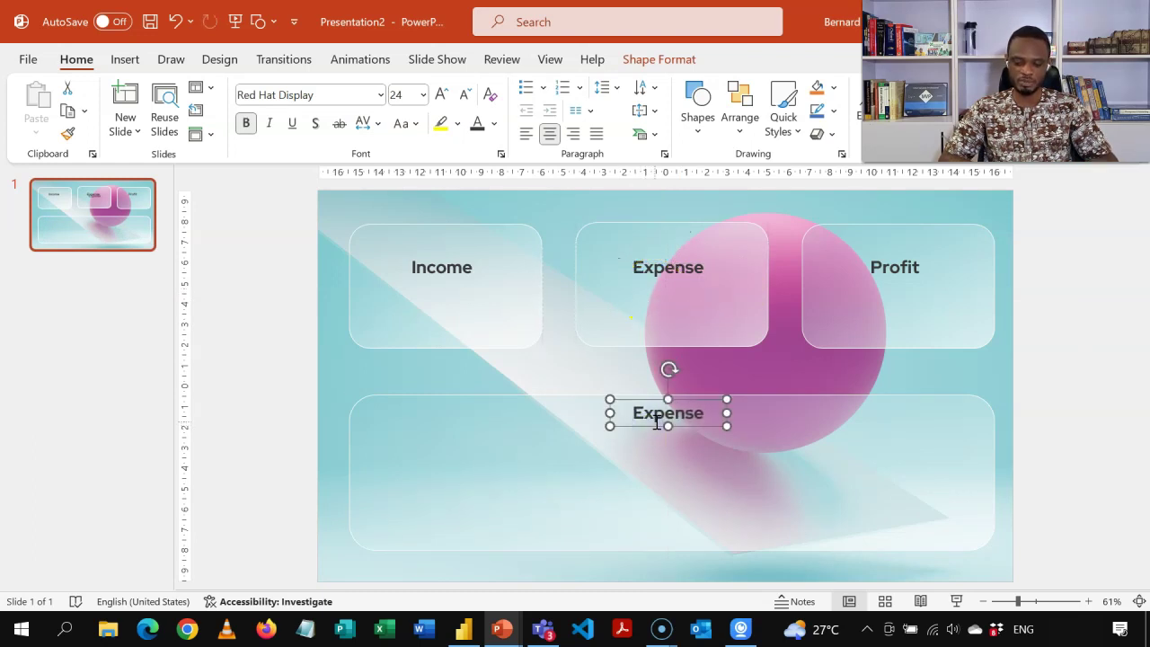
pyautogui.doubleClick(657, 422)
pyautogui.write('Profit Trend')
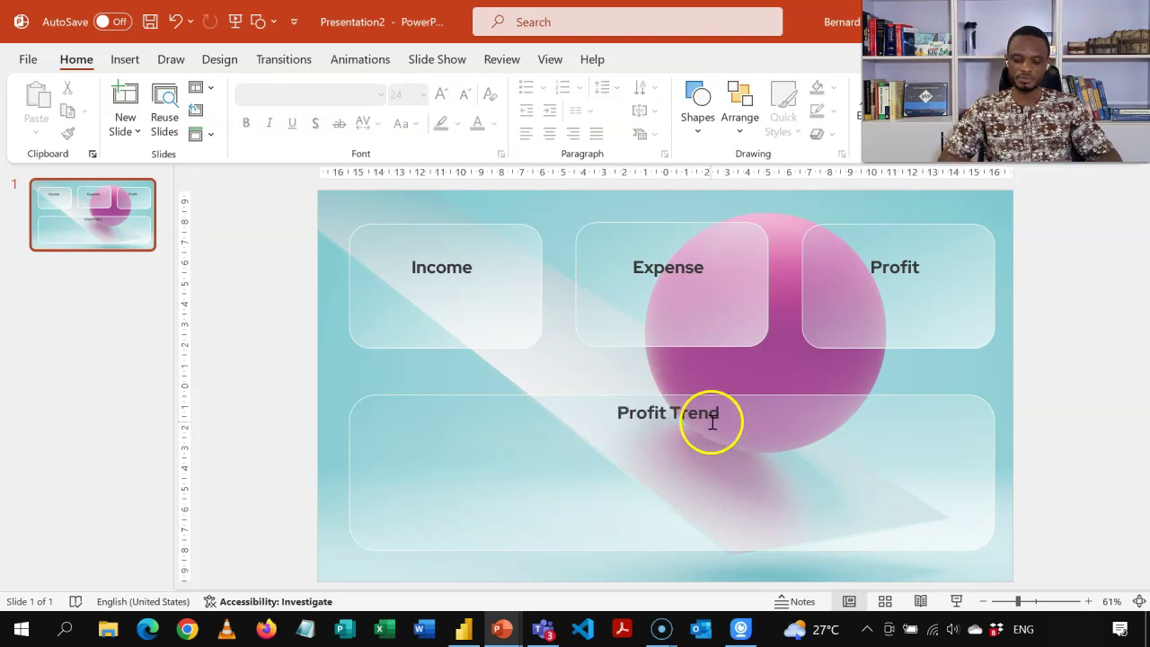
pyautogui.click(716, 427)
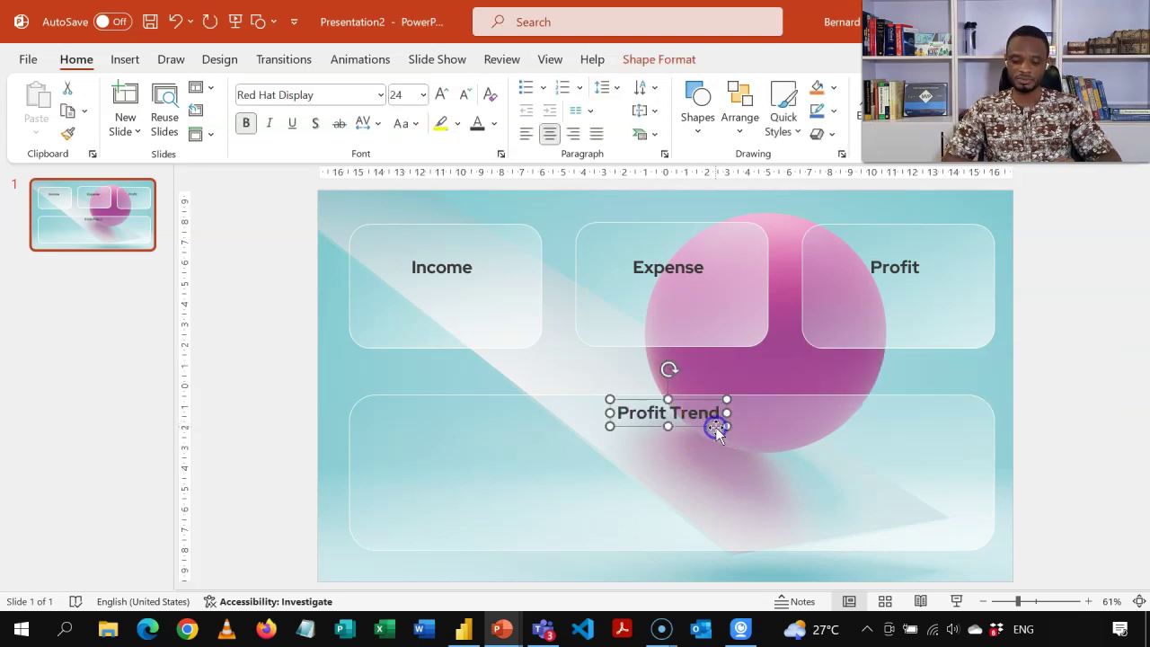
pyautogui.press('Right')
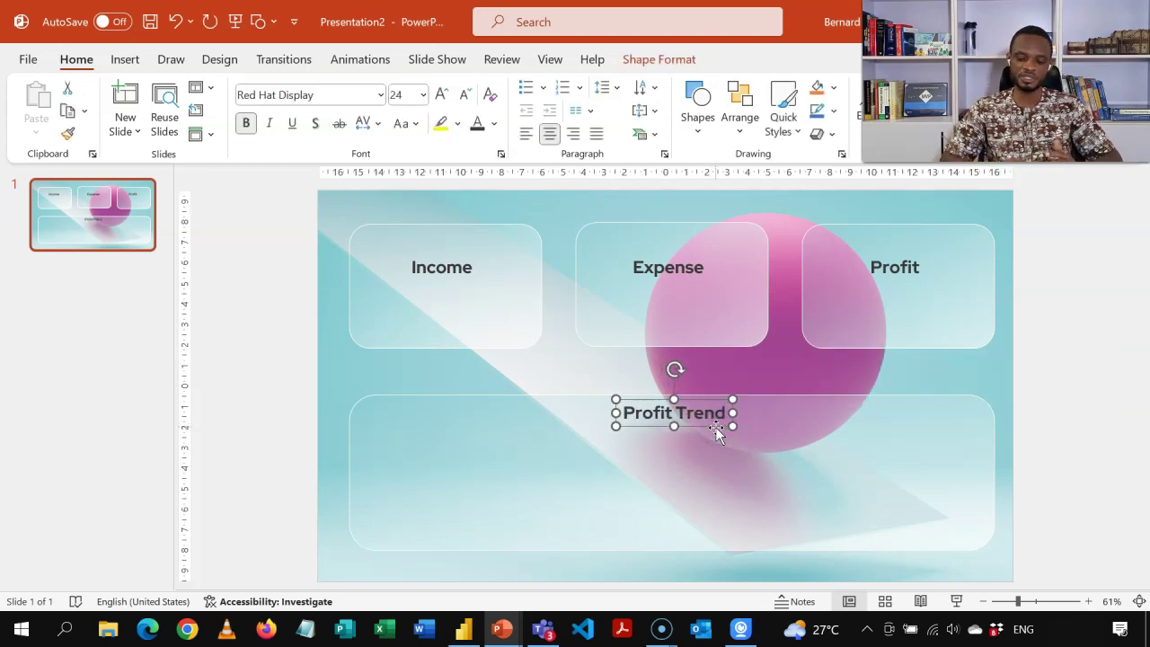
pyautogui.click(1056, 349)
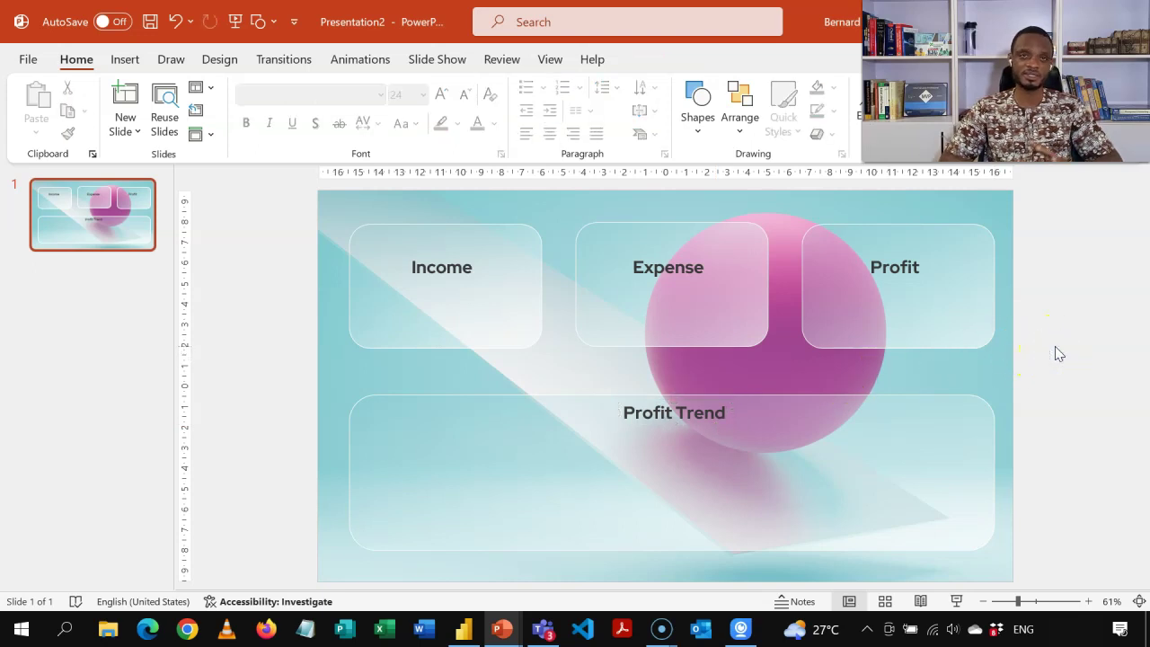
# Search the stock icons for "arrow" and select the solid curved down arrow and the opposing left-right arrows
pyautogui.press('F9')
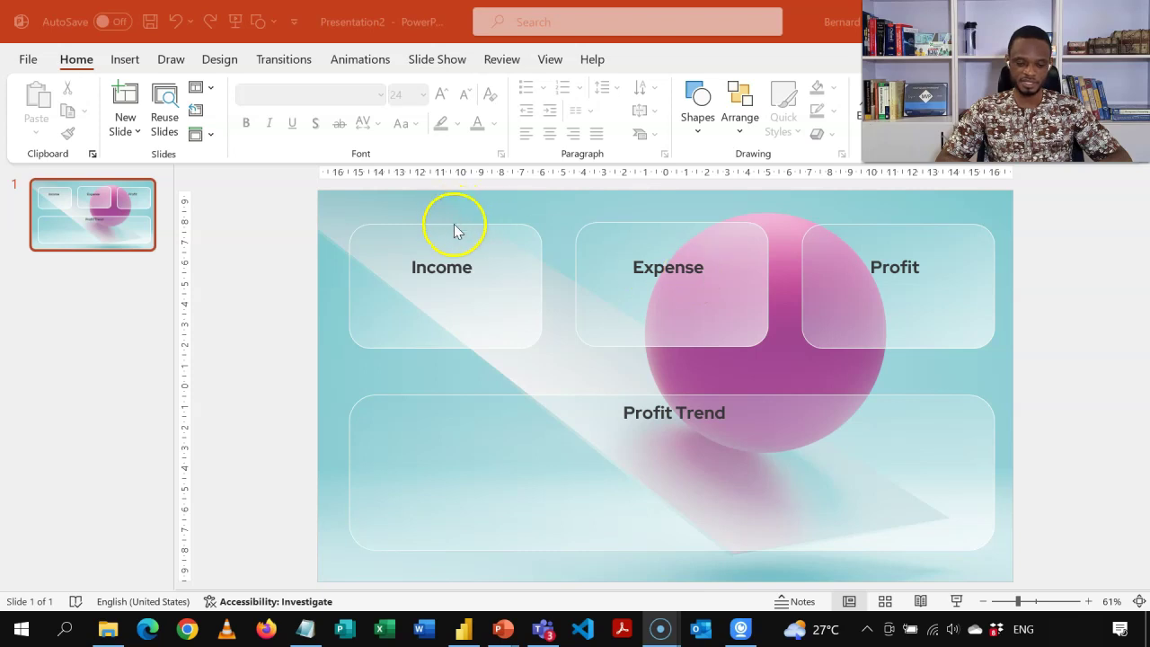
pyautogui.click(135, 64)
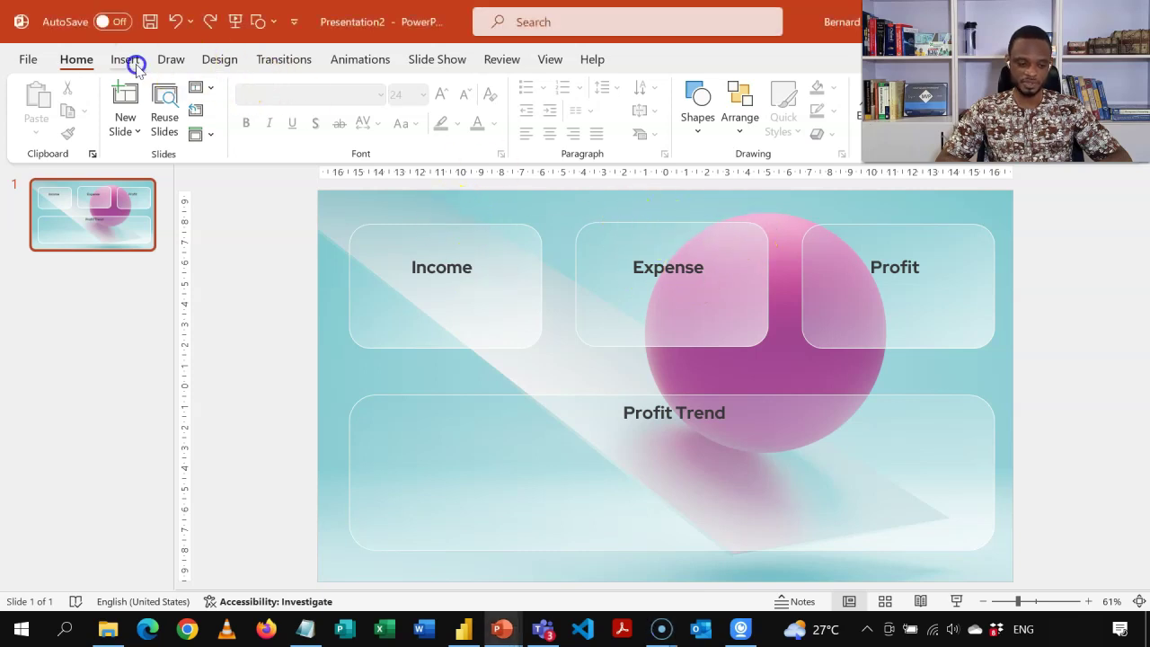
pyautogui.click(135, 65)
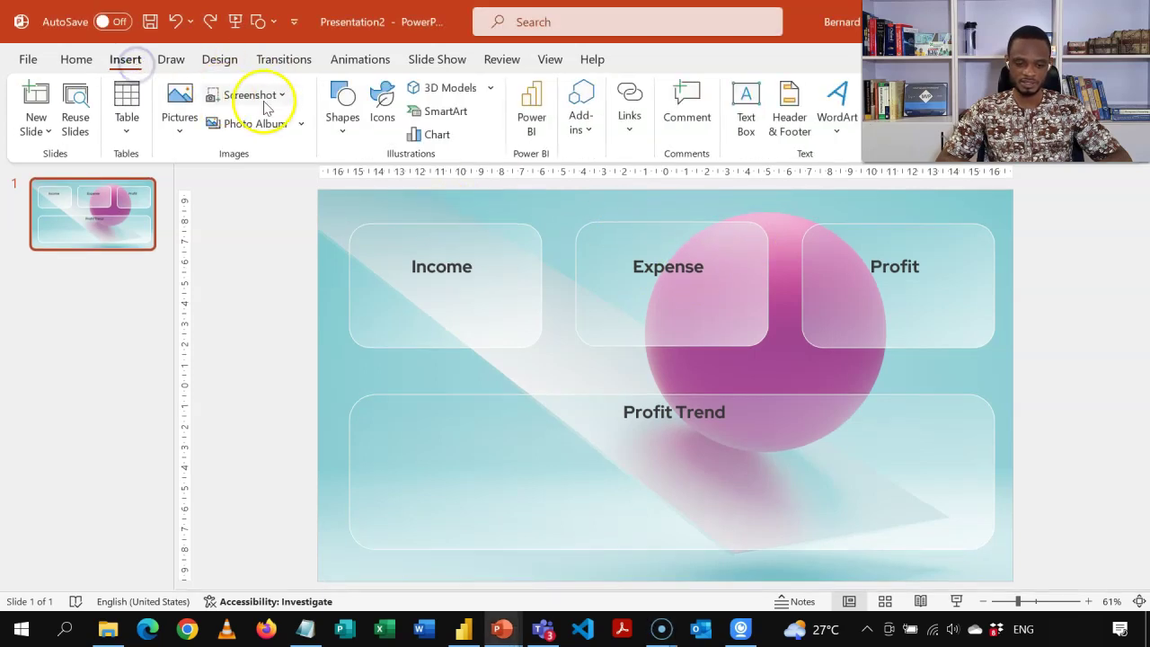
pyautogui.click(385, 124)
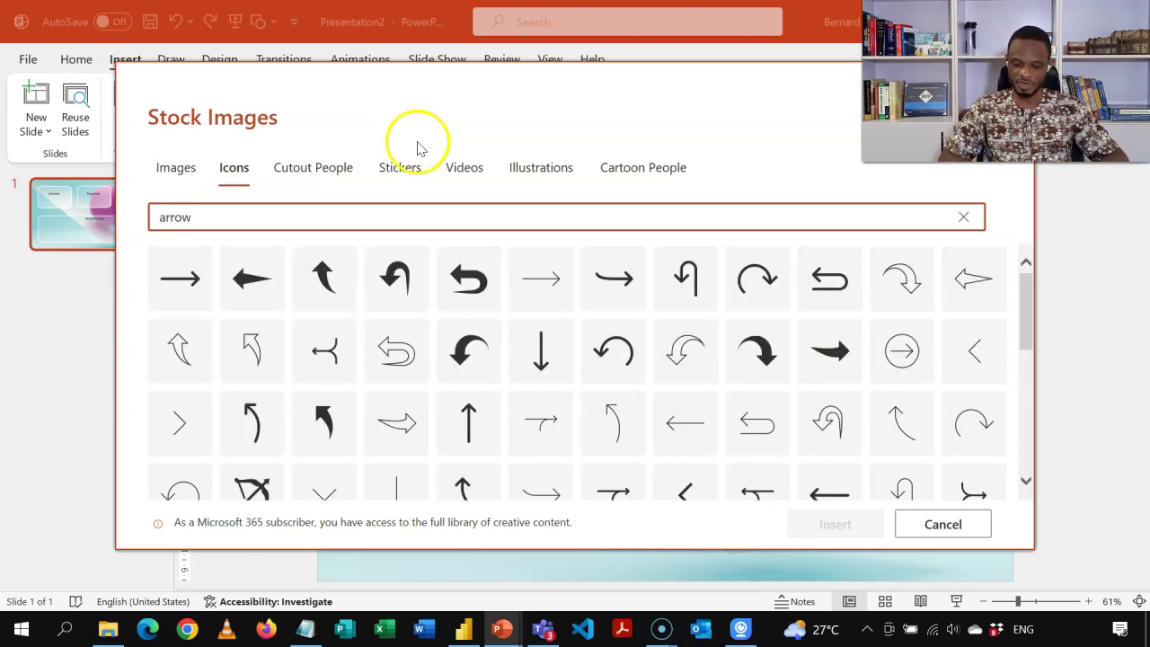
pyautogui.click(776, 330)
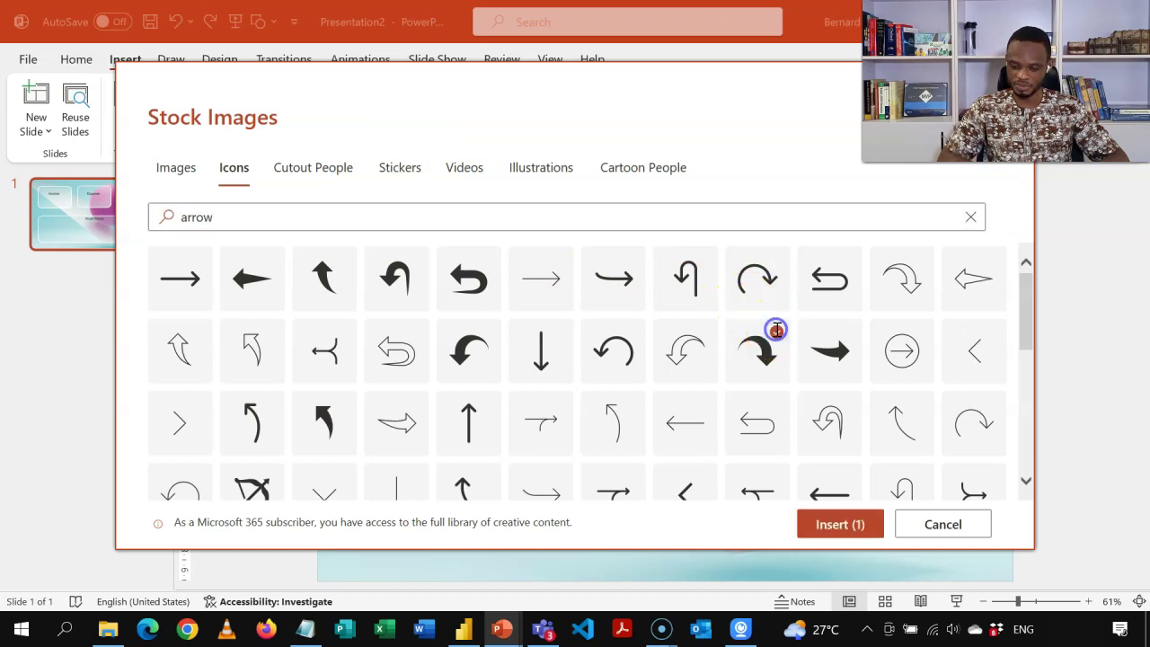
pyautogui.moveTo(1027, 315)
pyautogui.mouseDown()
pyautogui.moveTo(1030, 441)
pyautogui.moveTo(1029, 308)
pyautogui.mouseUp()
pyautogui.click(995, 373)
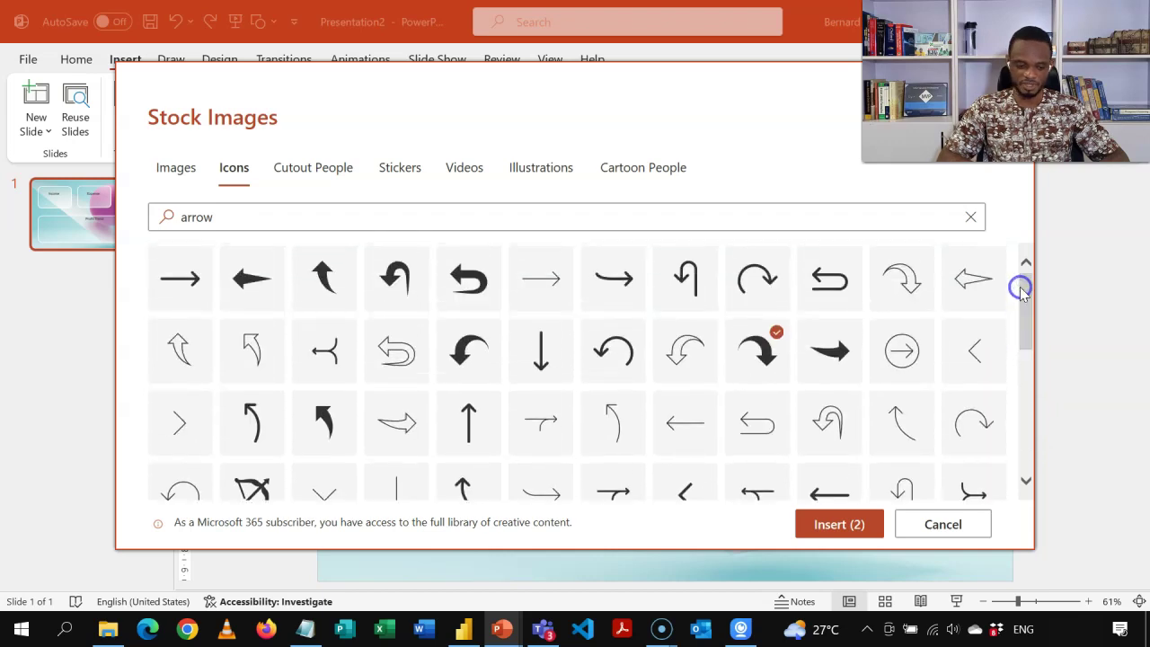
# Search the icons for "trend", add the solid rising bar chart icon to the selection and insert all selected icons
pyautogui.click(639, 216)
pyautogui.press('BackSpace')
pyautogui.press('BackSpace')
pyautogui.press('BackSpace')
pyautogui.press('BackSpace')
pyautogui.write('trend')
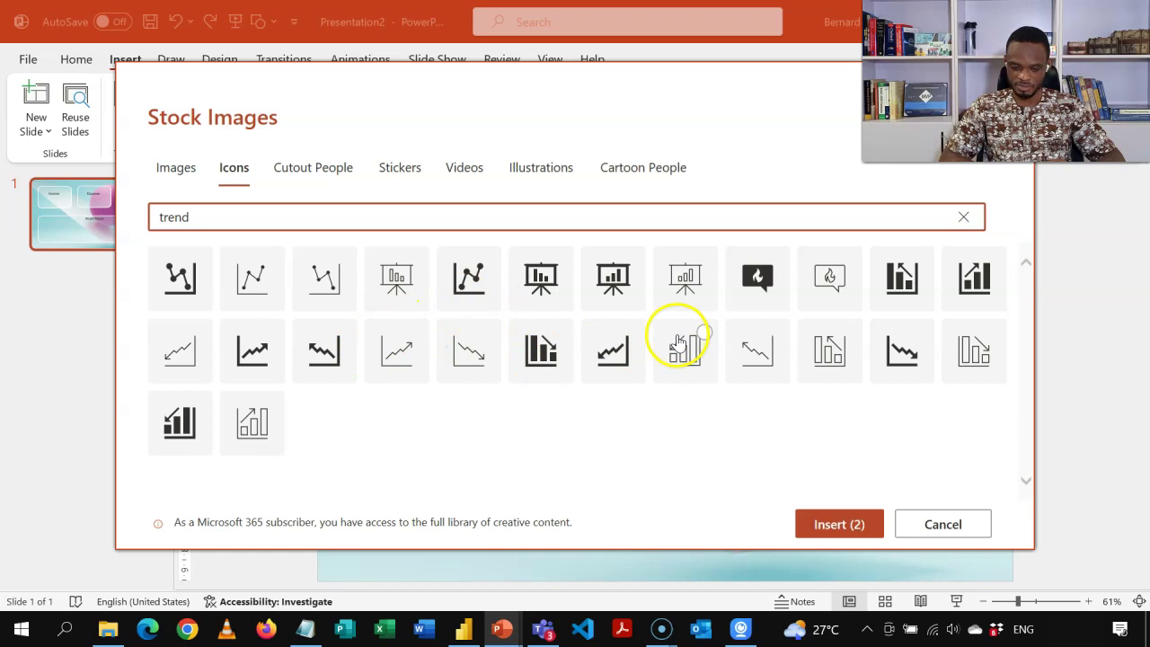
pyautogui.click(986, 266)
pyautogui.click(847, 524)
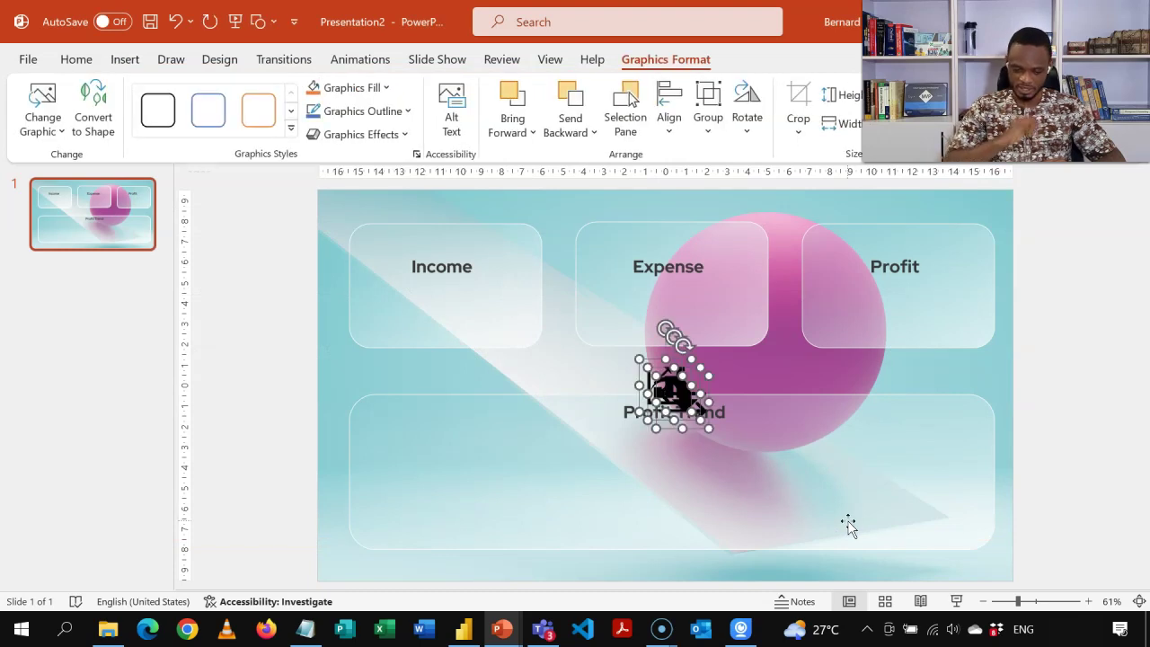
# Shrink the opposing-arrows icon to label height and place it just after the "Profit" label
pyautogui.click(785, 374)
pyautogui.moveTo(707, 391); pyautogui.dragTo(770, 303)
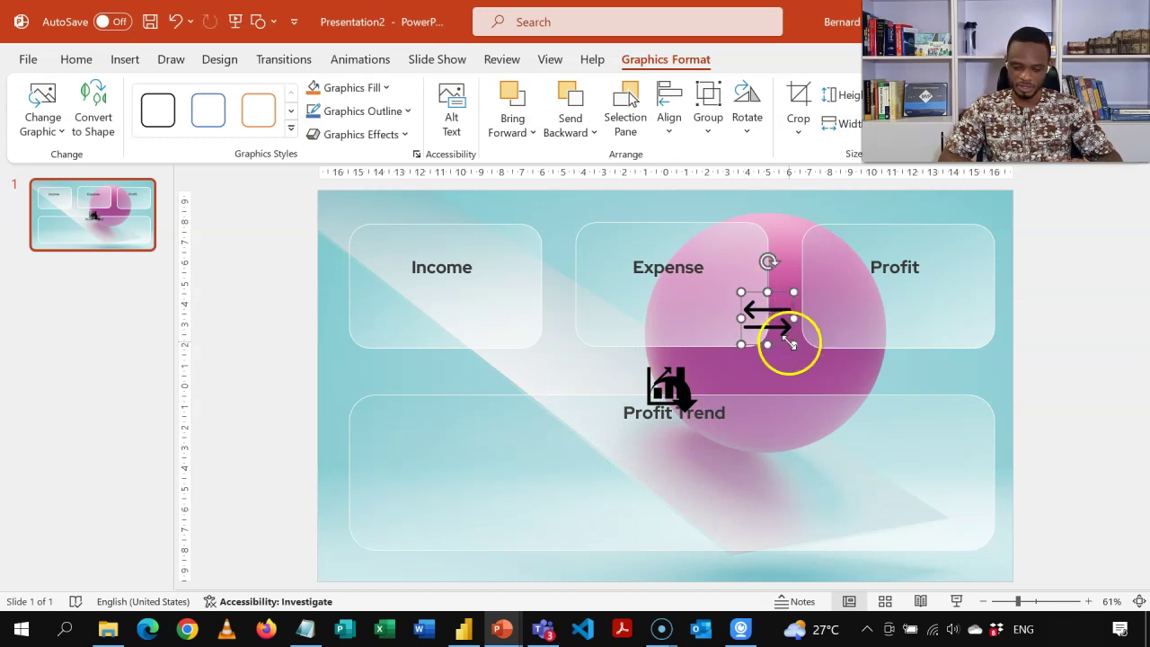
pyautogui.click(762, 317)
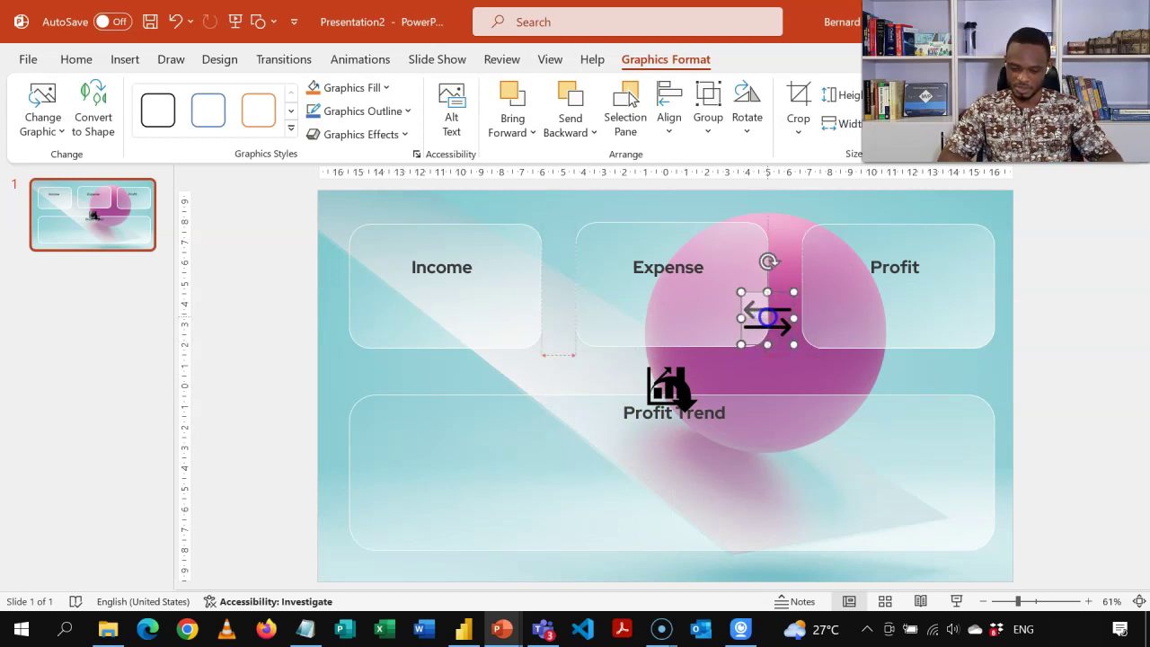
pyautogui.moveTo(762, 316); pyautogui.dragTo(939, 267)
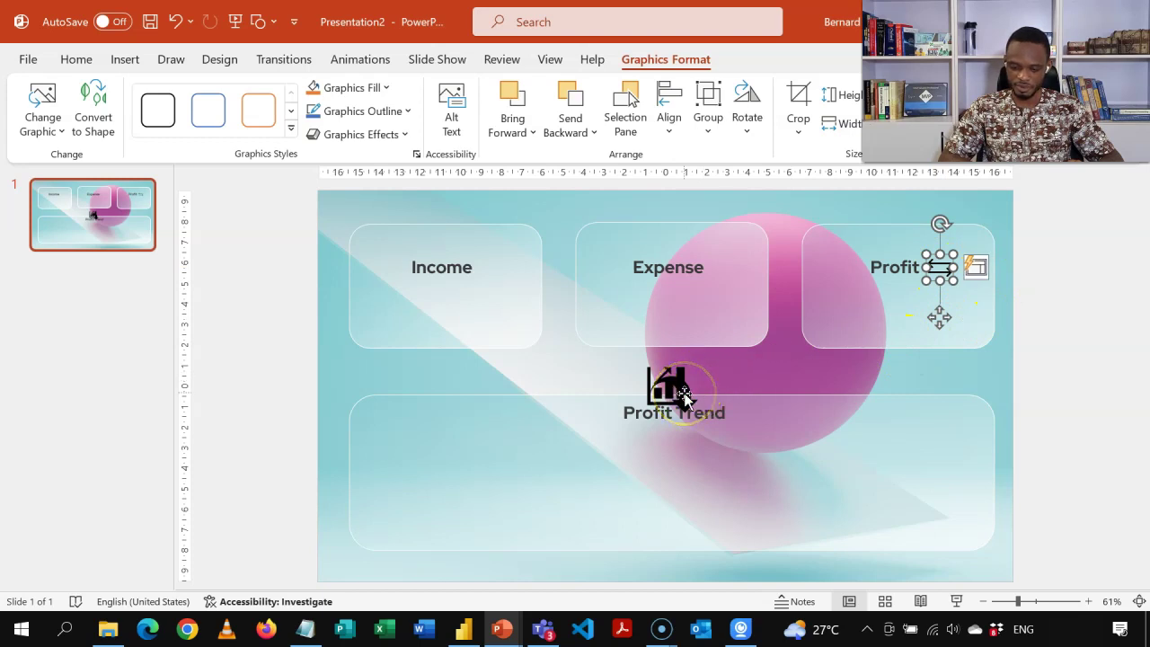
# Place the shrunken curved arrow beside "Income" and a copy beside "Expense", turning the copy upside down and flipping it horizontally
pyautogui.moveTo(682, 396); pyautogui.dragTo(733, 269)
pyautogui.click(275, 240)
pyautogui.moveTo(726, 222); pyautogui.dragTo(725, 276)
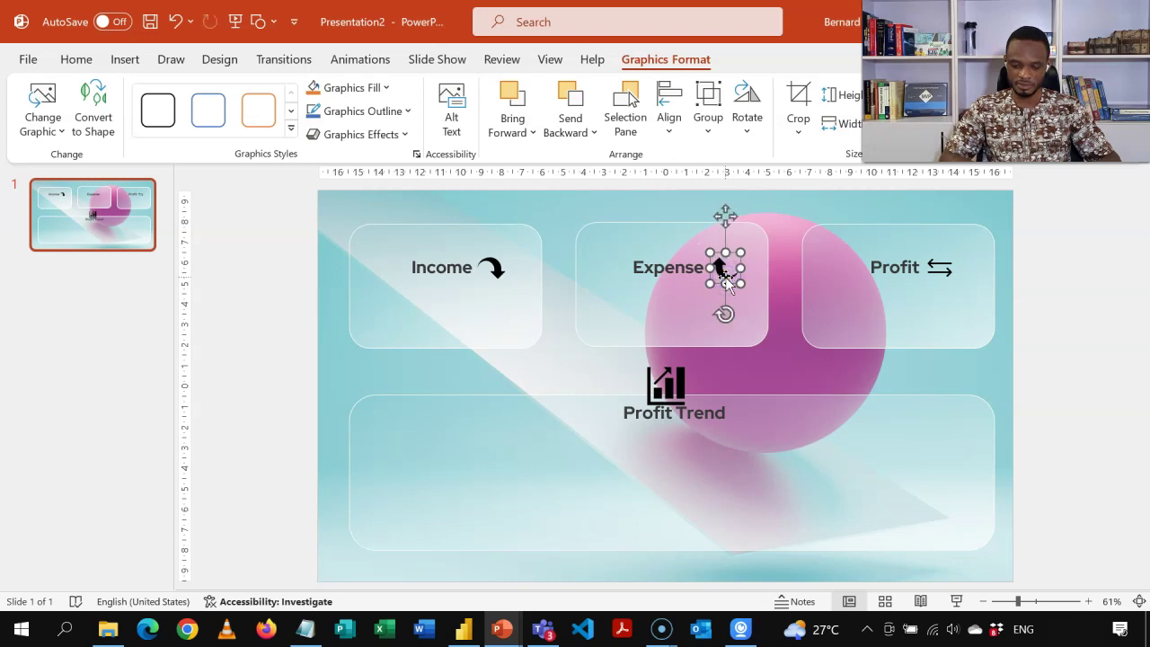
pyautogui.click(748, 133)
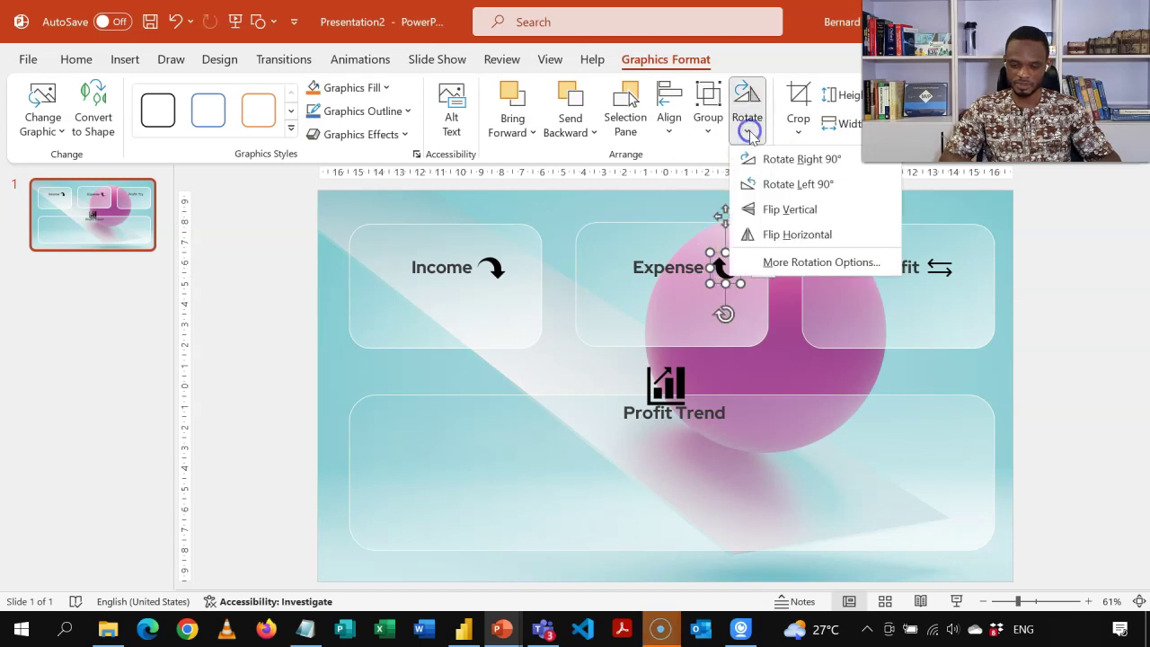
pyautogui.click(783, 231)
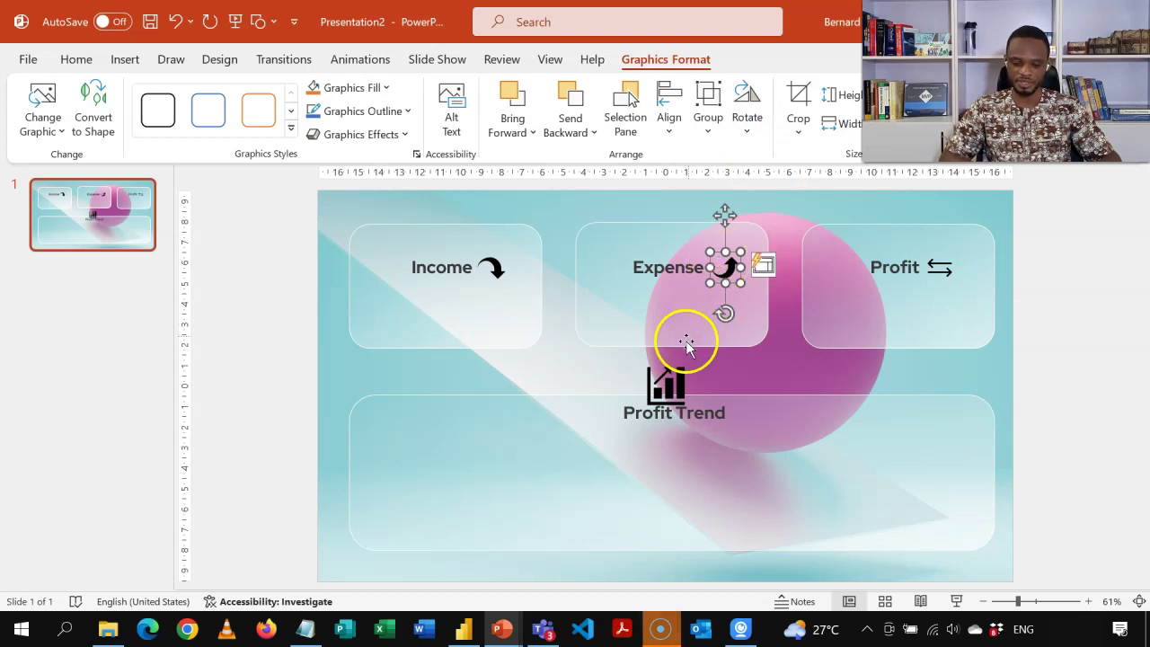
# Place the bar chart icon, shrunk to label height, just after "Profit Trend" and fill it with white
pyautogui.click(669, 382)
pyautogui.moveTo(670, 382); pyautogui.dragTo(743, 415)
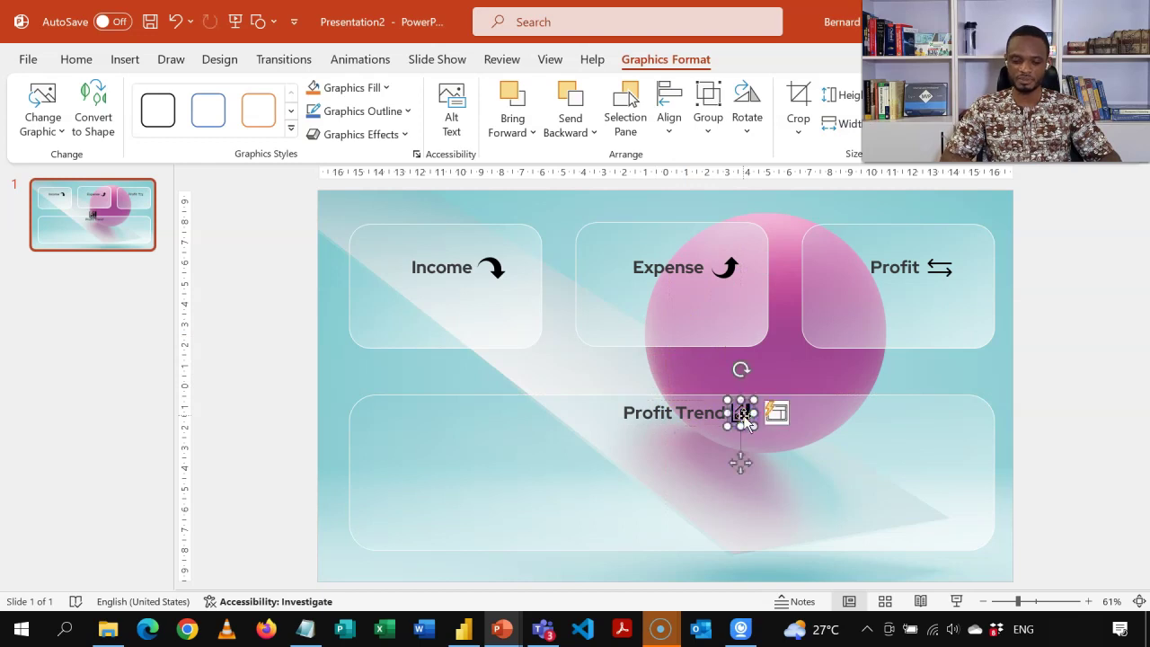
pyautogui.click(389, 88)
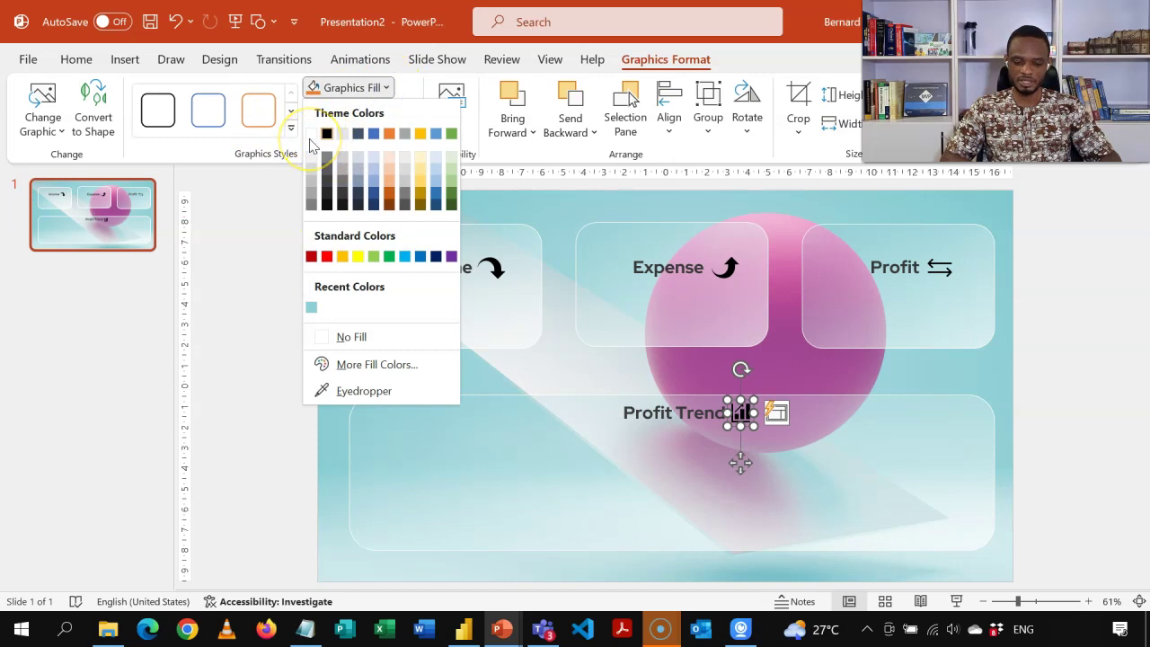
pyautogui.click(311, 135)
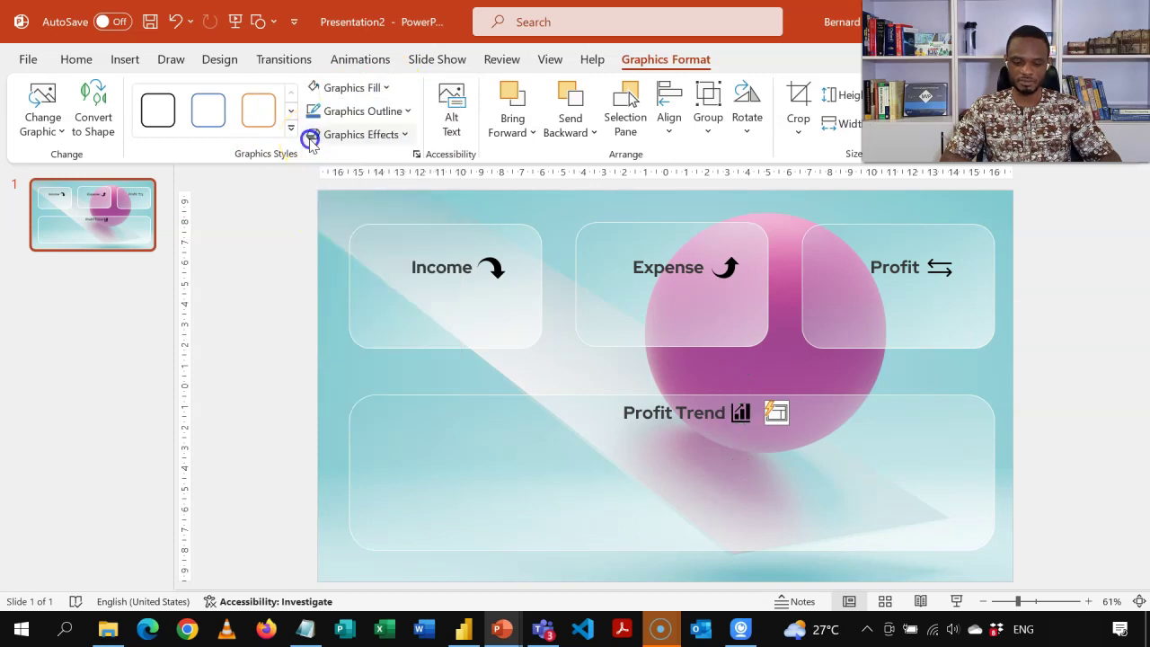
# Repeat the white fill on the arrow icons beside "Income", "Expense" and "Profit"
pyautogui.click(496, 267)
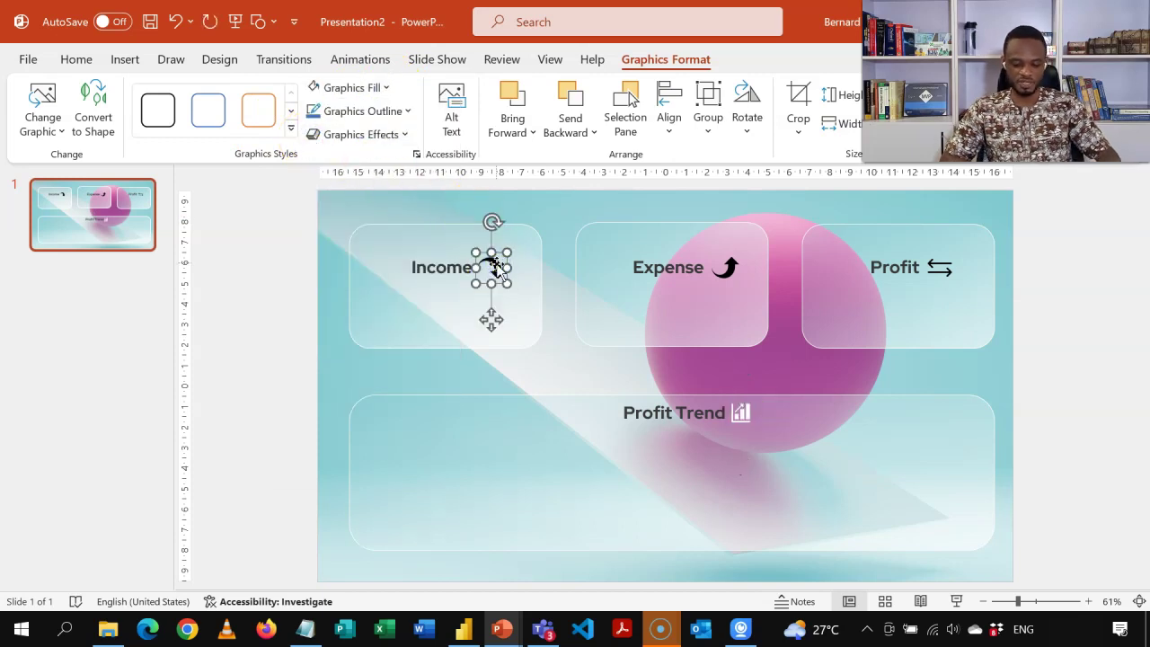
pyautogui.press('F4')
pyautogui.click(728, 269)
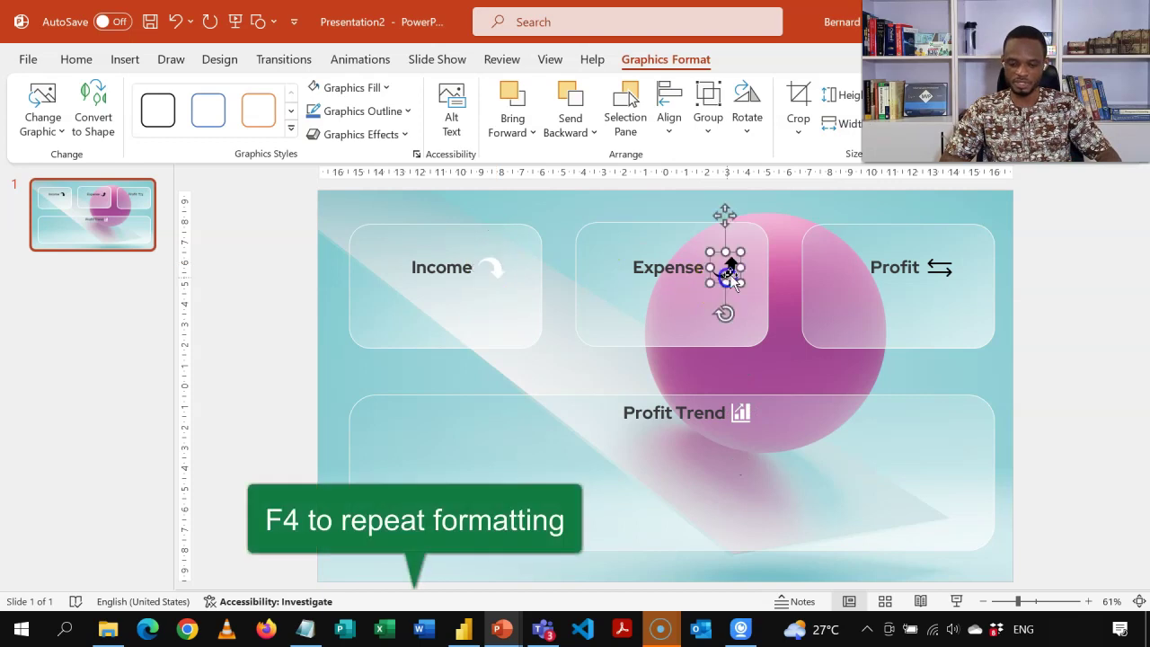
pyautogui.press('F4')
pyautogui.click(939, 267)
pyautogui.press('F4')
pyautogui.click(1033, 286)
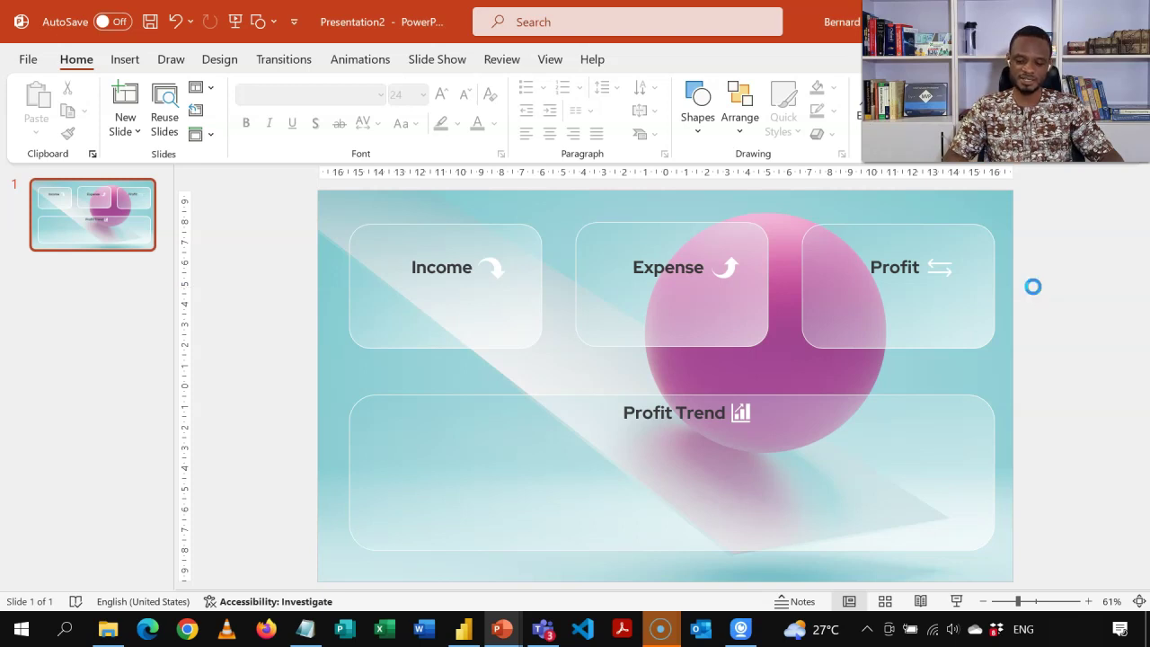
# Save the finished slide as the PNG image "Glass Morph 2.png" in the Downloads folder
pyautogui.click(256, 323)
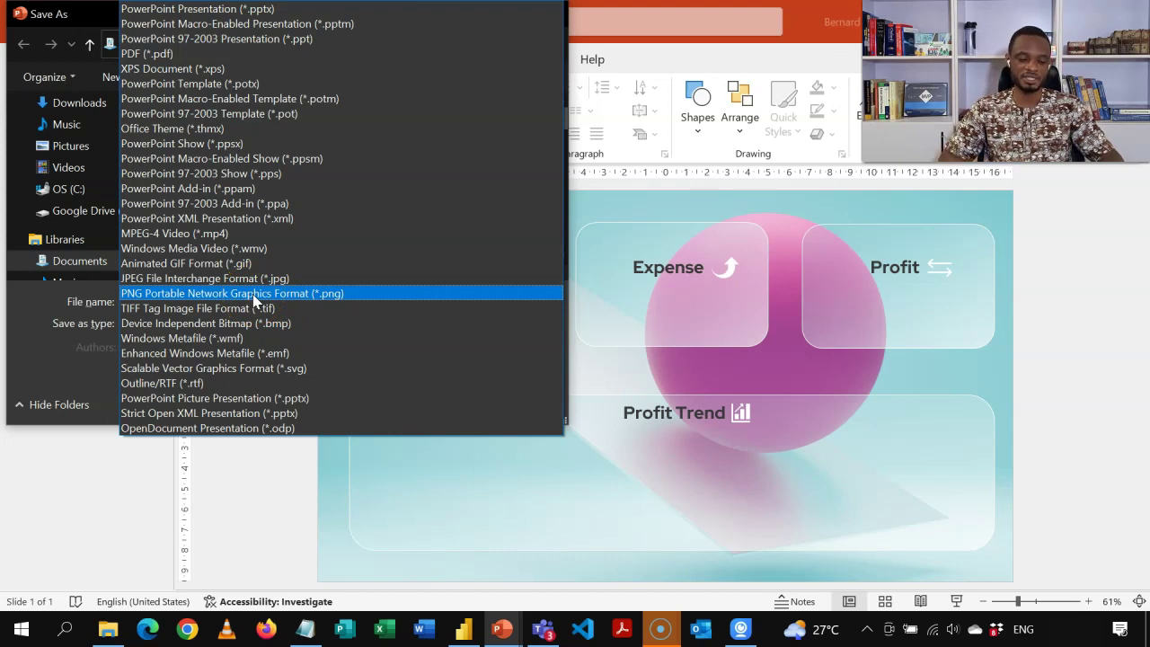
pyautogui.click(256, 302)
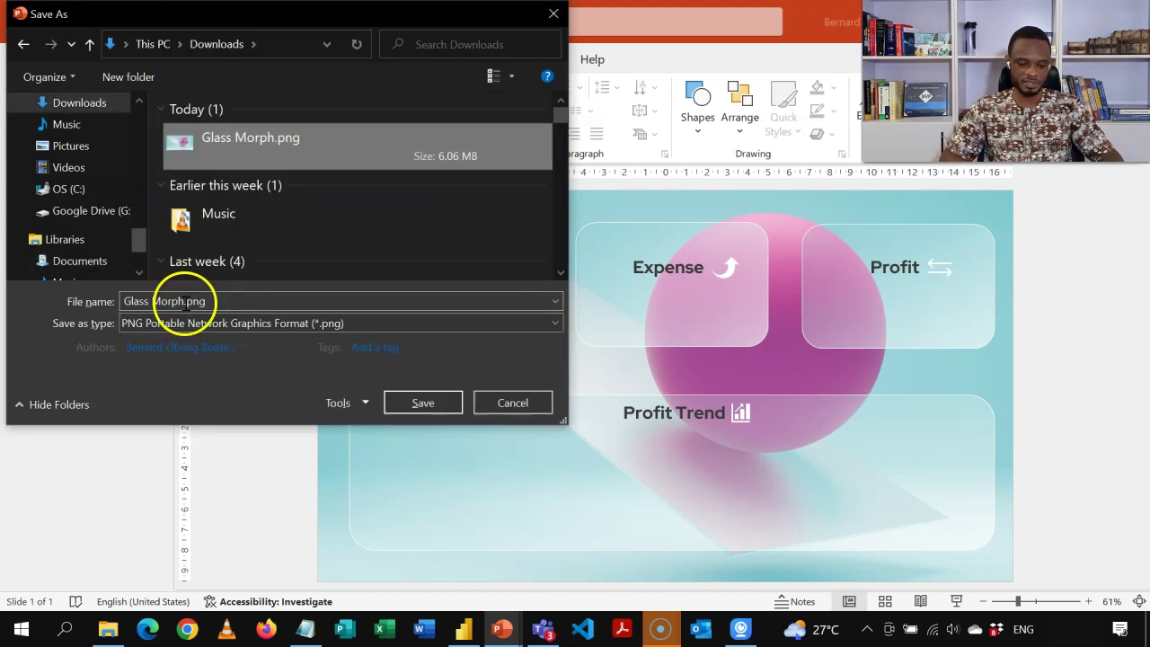
pyautogui.click(186, 301)
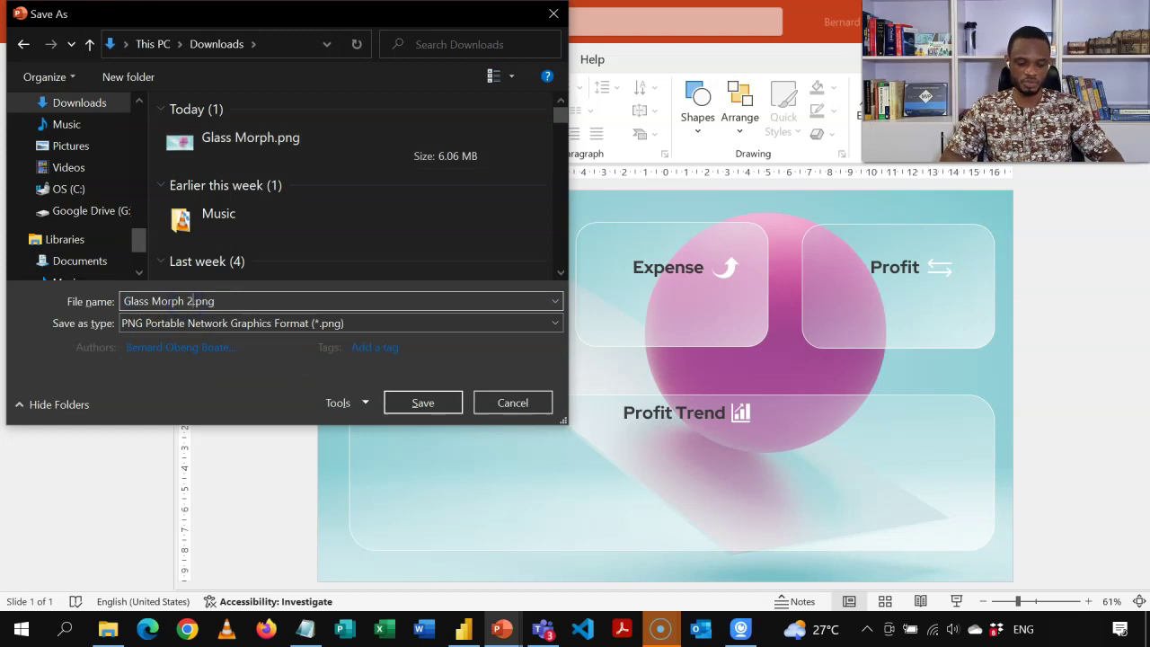
pyautogui.click(423, 403)
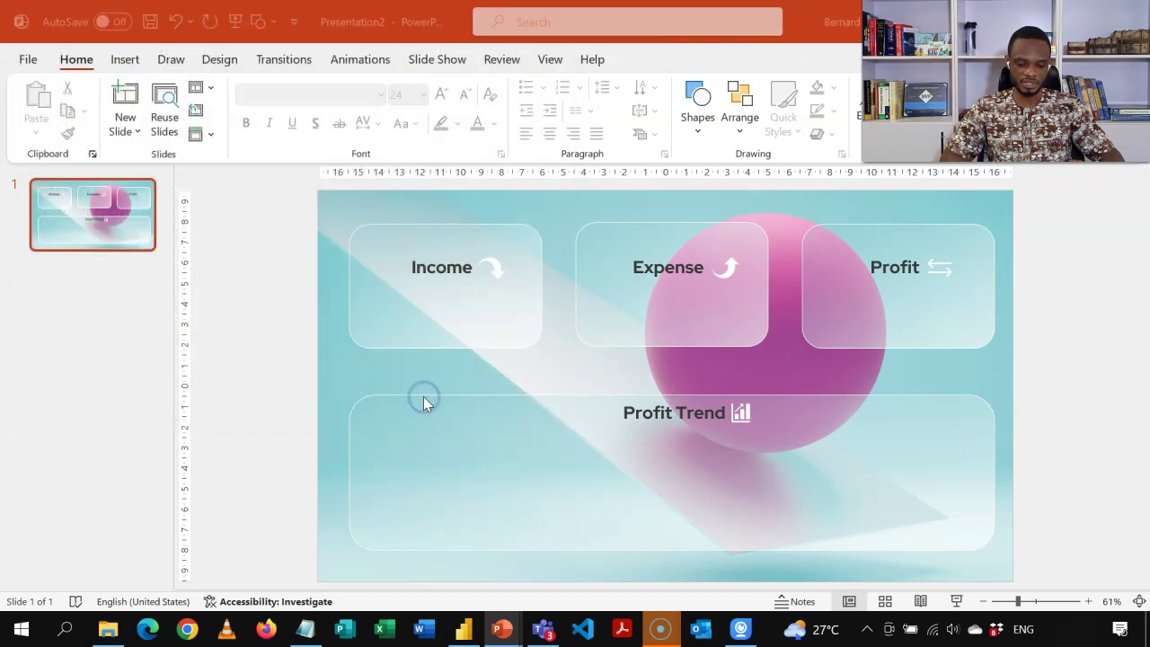
pyautogui.click(575, 365)
# Switch to Power BI Desktop, add a new report page and load "Glass Morph 2.png" as its canvas background image
pyautogui.click(465, 631)
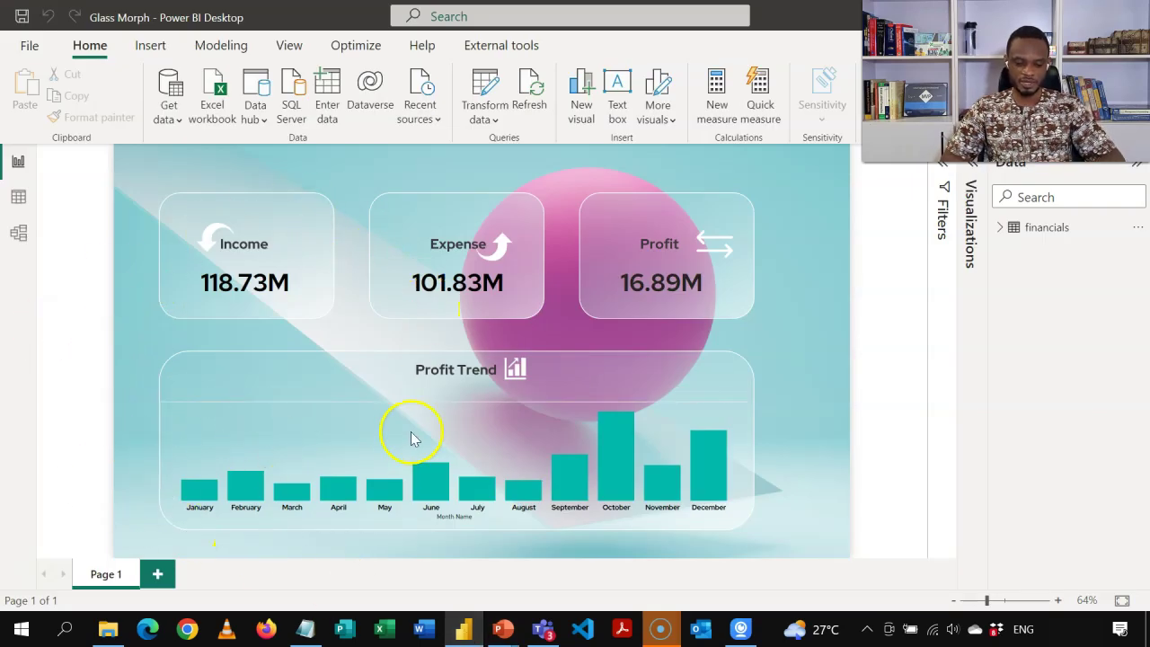
pyautogui.click(159, 576)
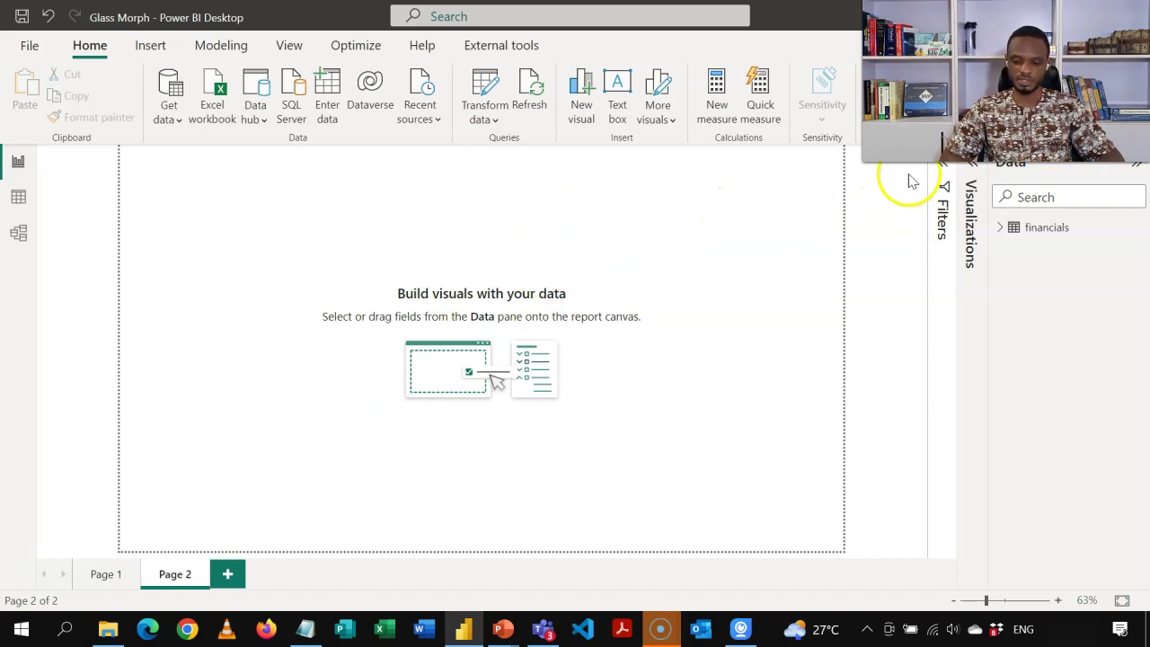
pyautogui.click(971, 171)
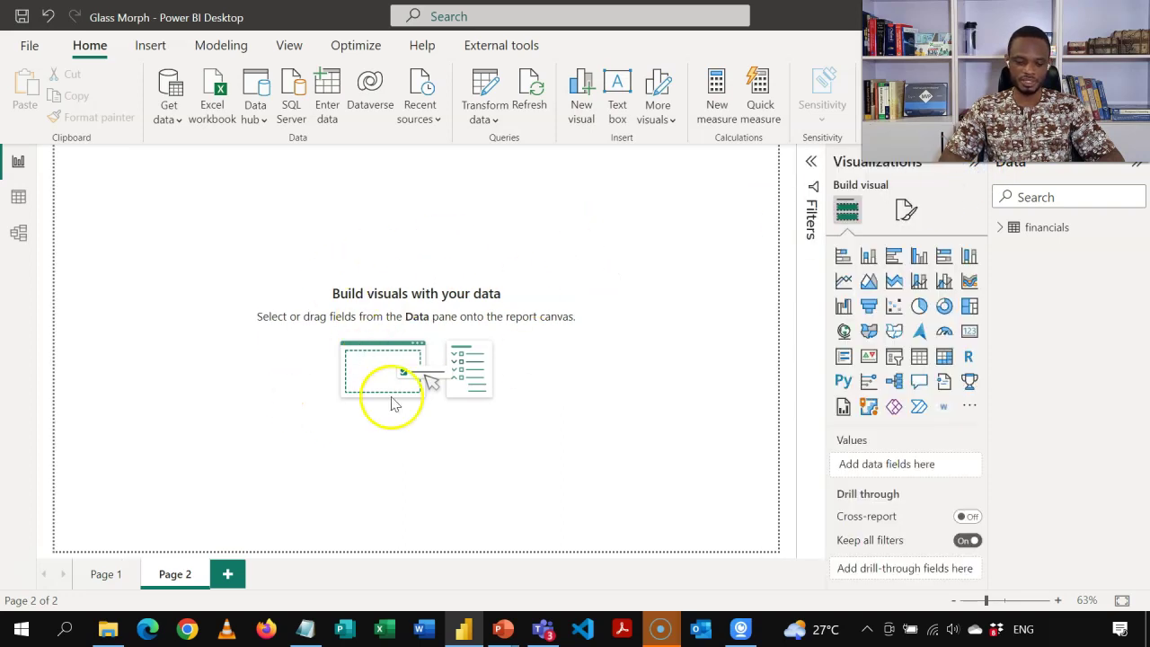
pyautogui.click(905, 212)
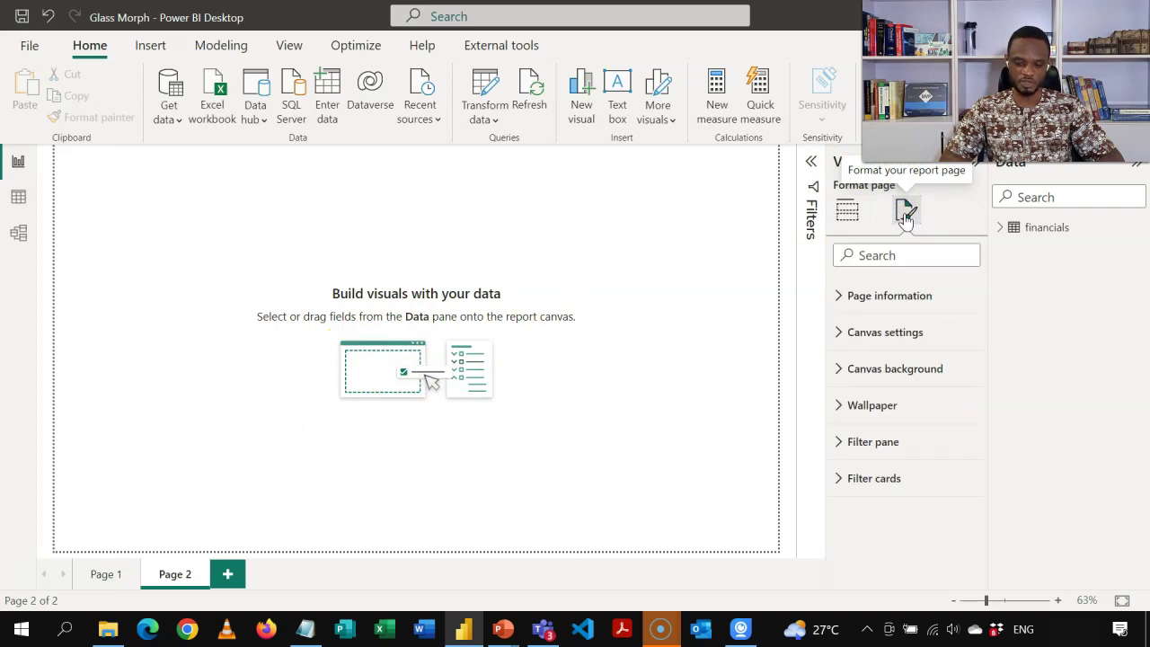
pyautogui.click(839, 371)
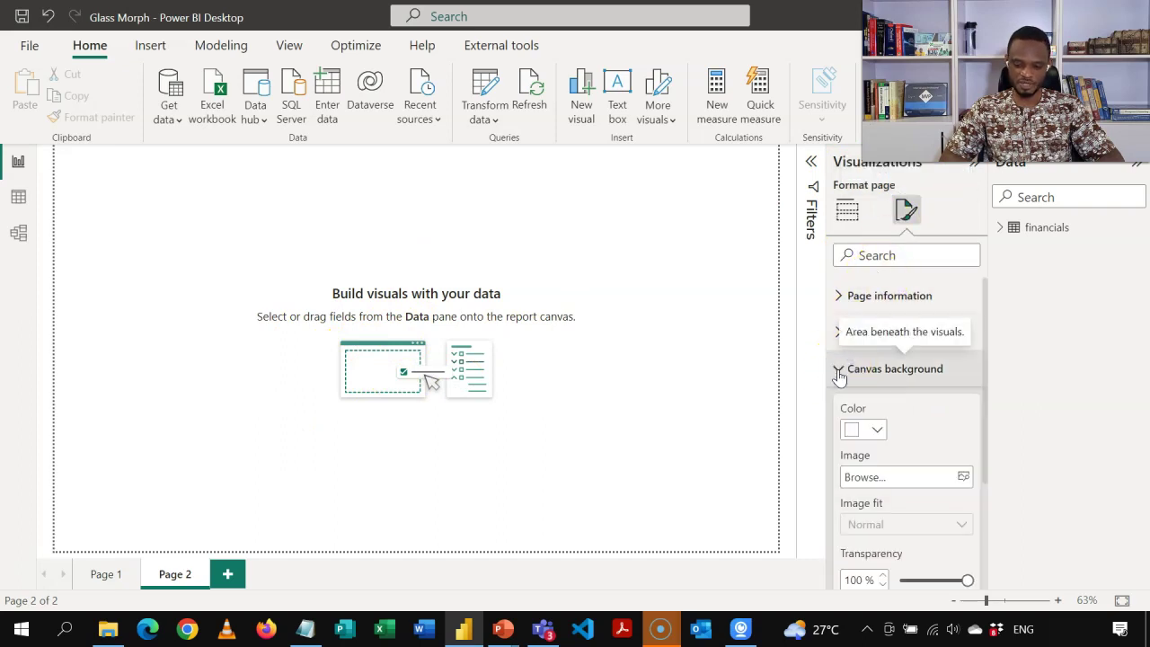
pyautogui.click(873, 481)
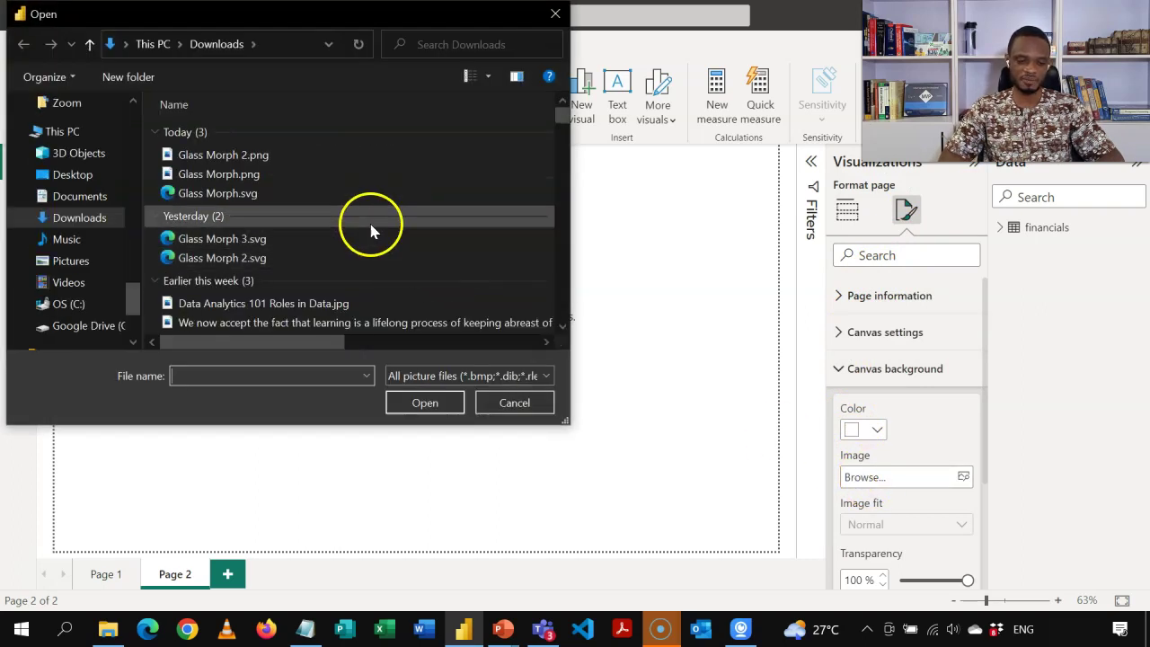
pyautogui.doubleClick(283, 158)
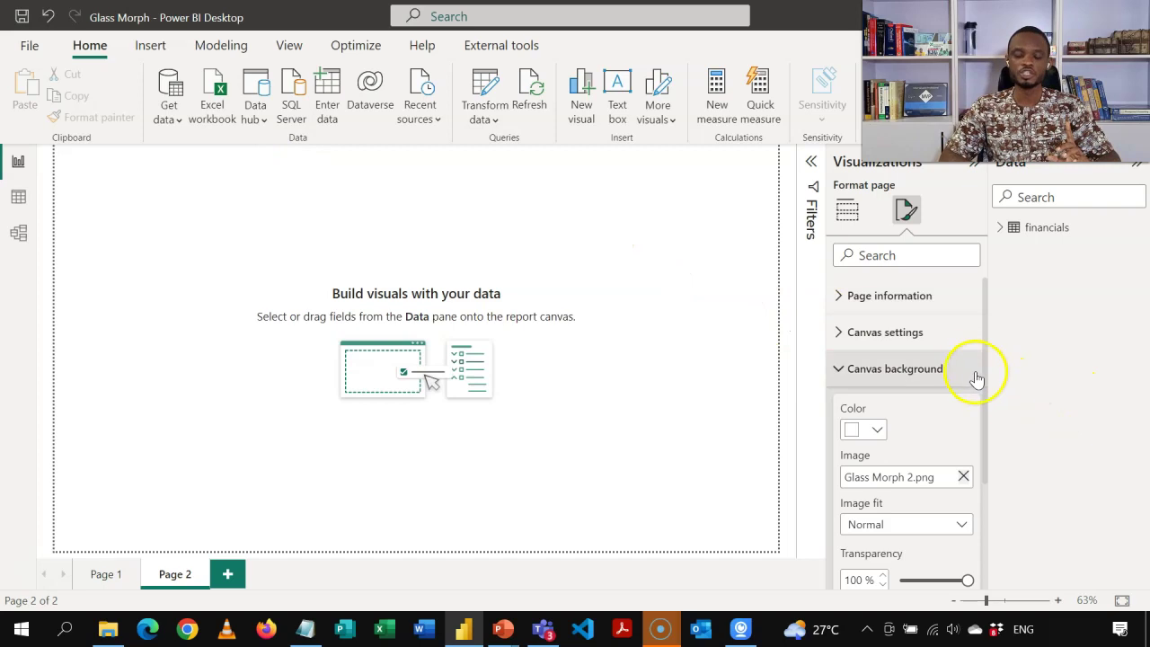
# Set the canvas background's transparency to 0 % and its image fit to Fit
pyautogui.moveTo(986, 367); pyautogui.dragTo(994, 488)
pyautogui.moveTo(968, 421); pyautogui.dragTo(895, 429)
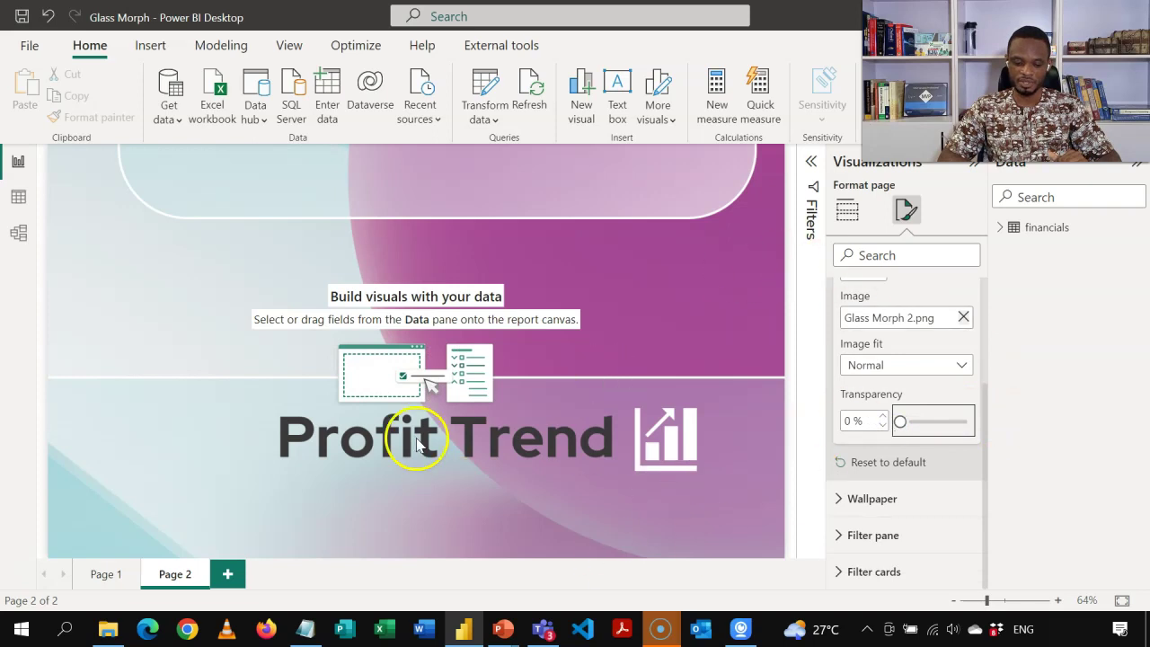
pyautogui.click(963, 364)
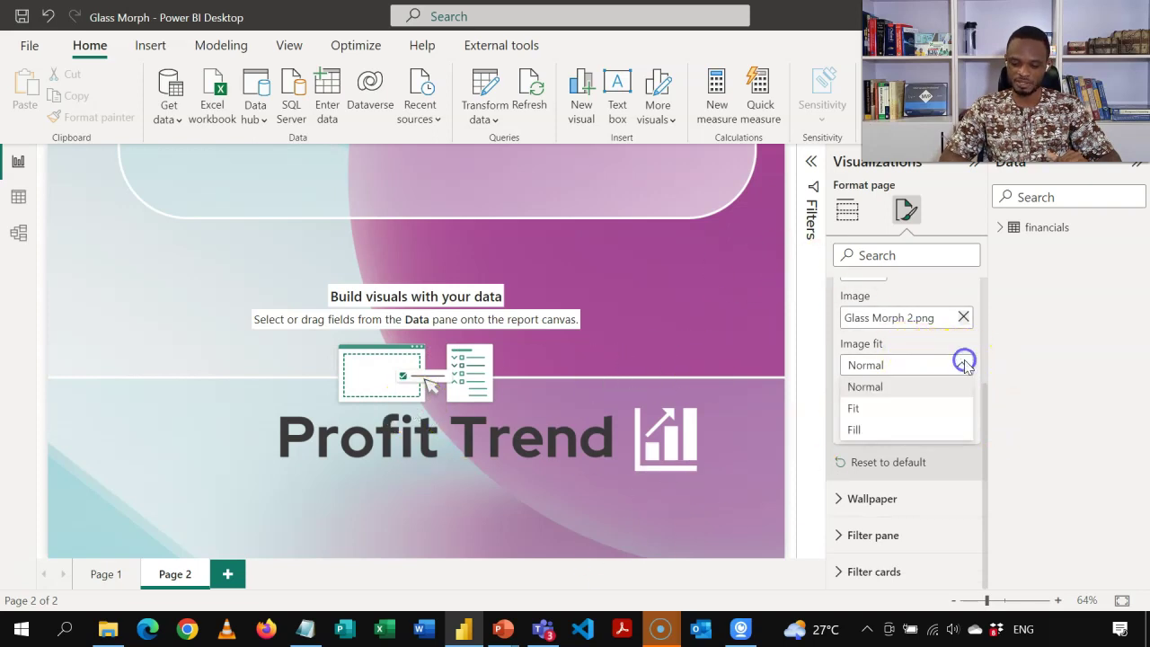
pyautogui.click(925, 410)
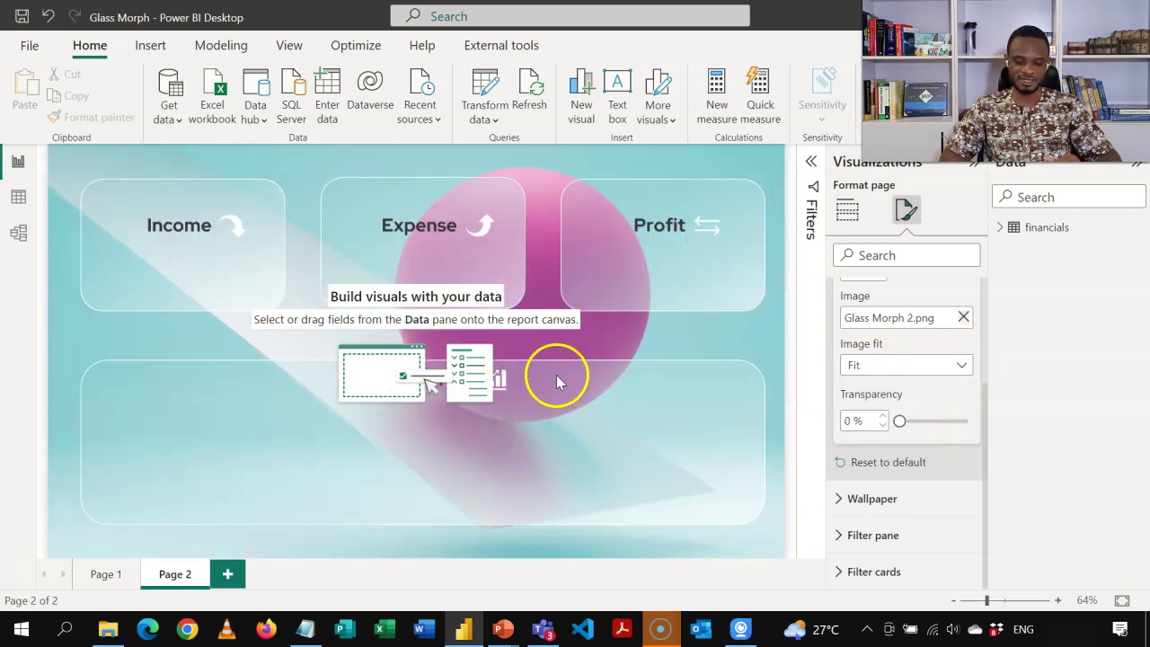
# Add a card visual showing Sales from the financials table, sized to fit under the "Income" label
pyautogui.click(997, 232)
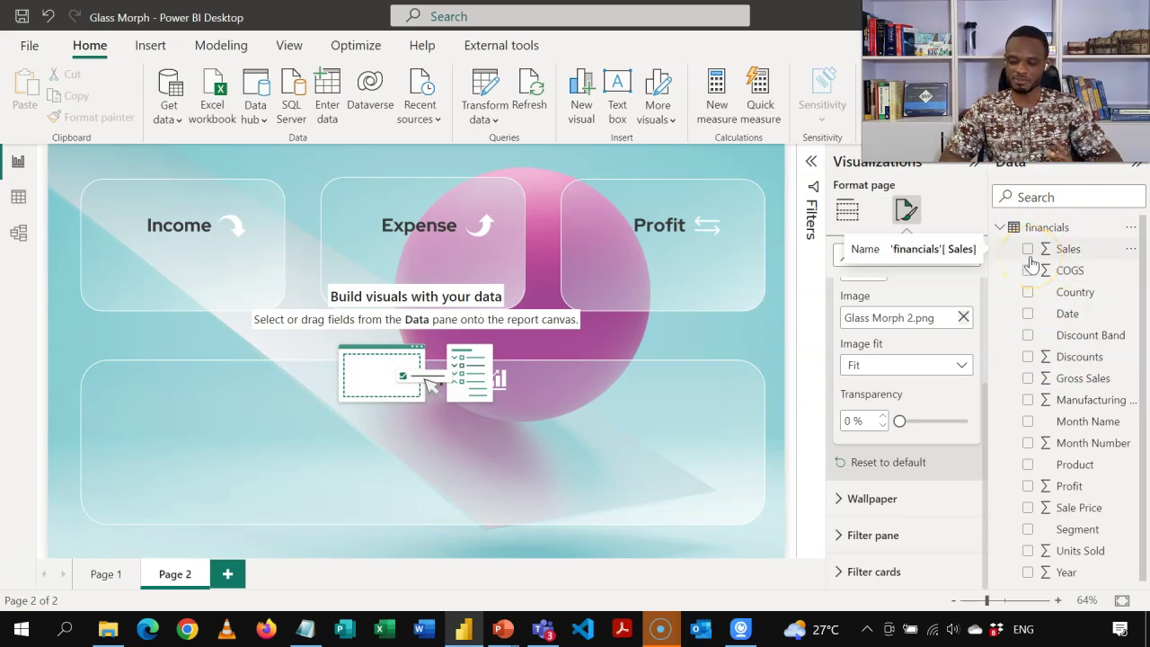
pyautogui.click(854, 214)
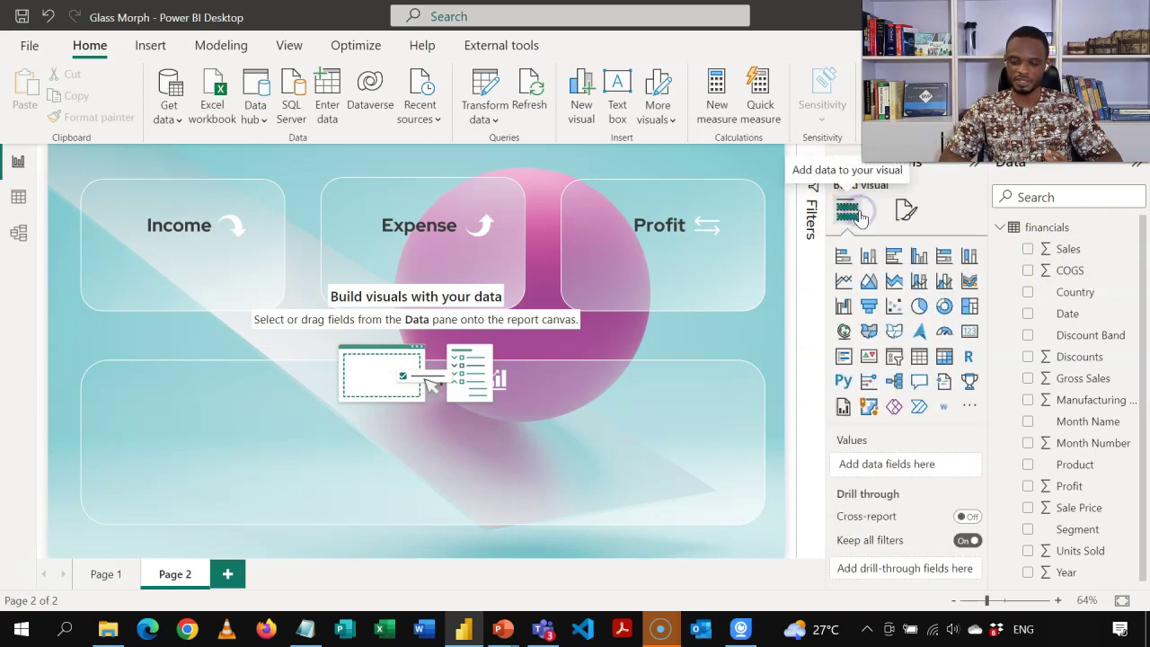
pyautogui.click(970, 334)
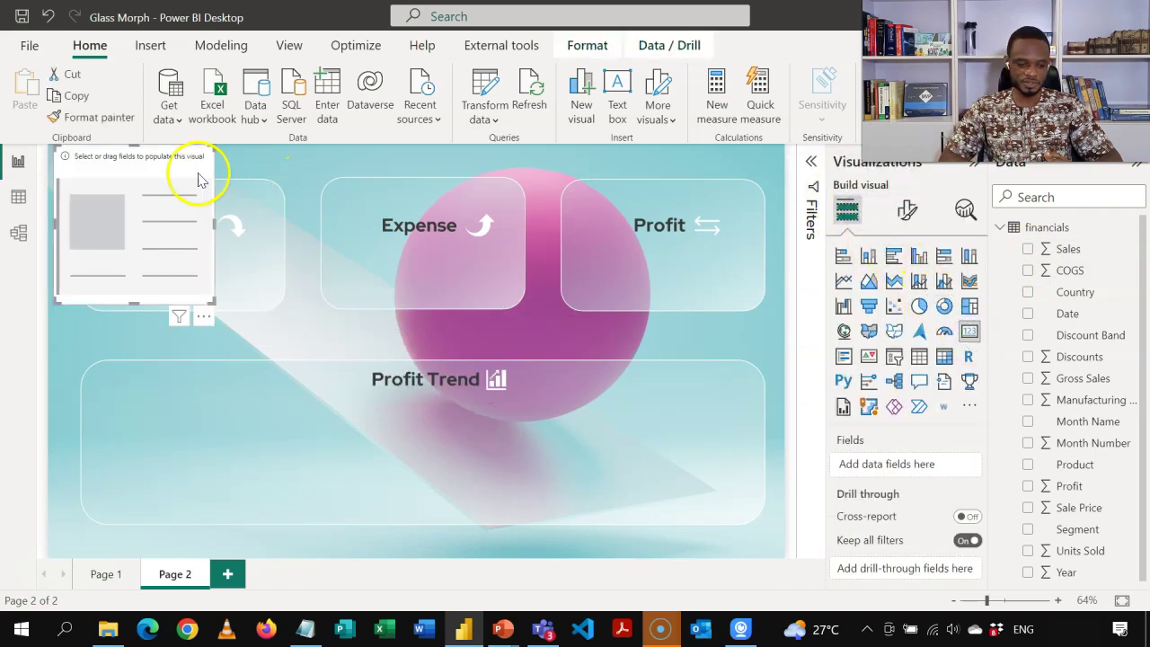
pyautogui.moveTo(212, 146); pyautogui.dragTo(245, 249)
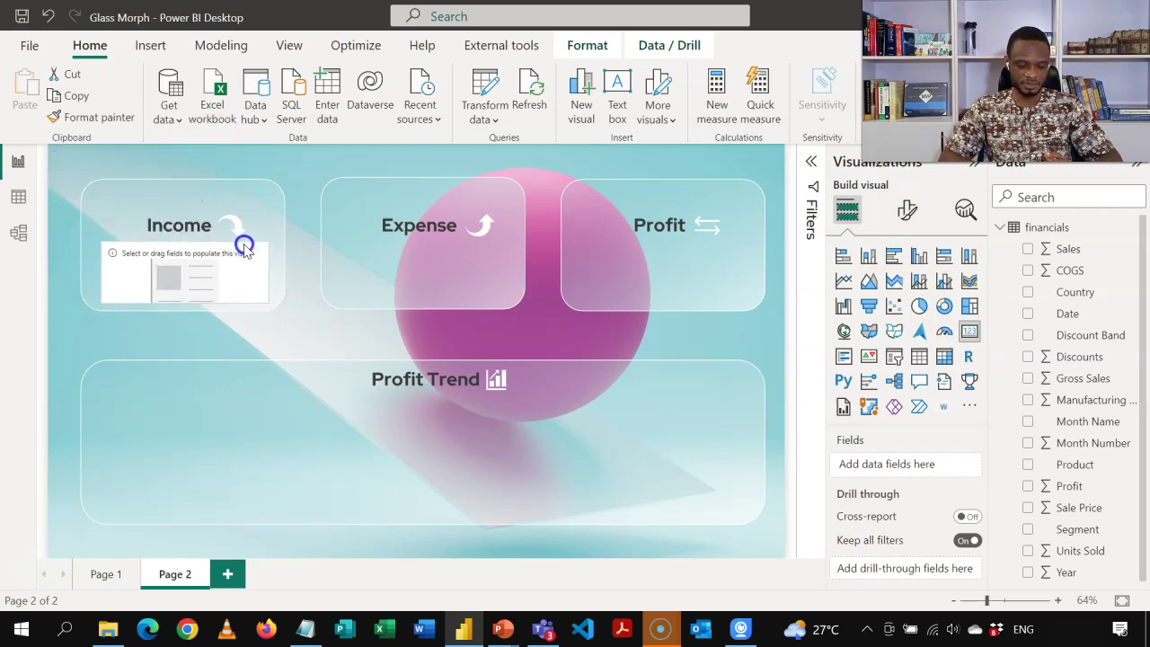
pyautogui.click(1028, 250)
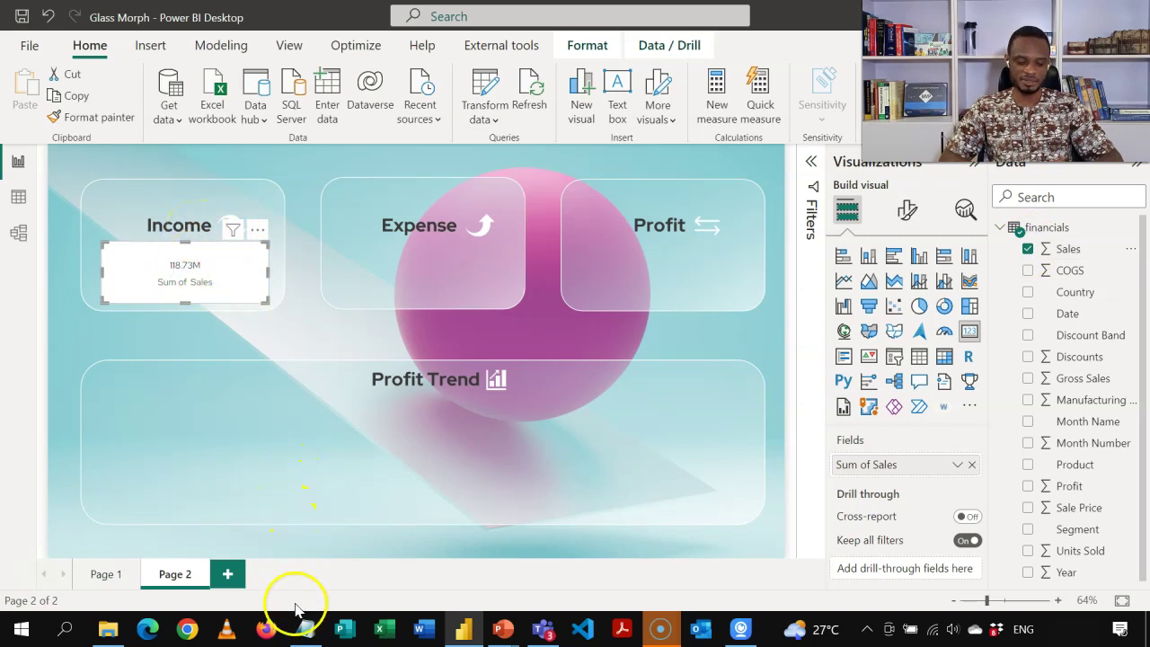
# Examine the data colors and font family in Theme.json in Notepad and return to the Power BI report
pyautogui.click(306, 629)
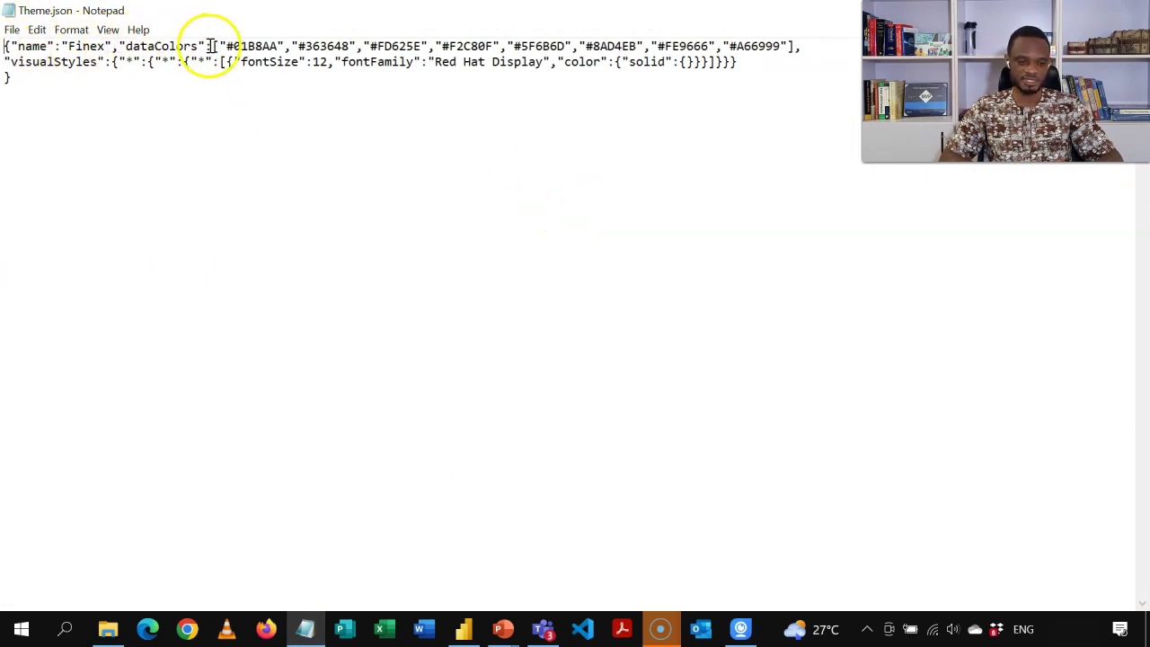
pyautogui.moveTo(266, 47); pyautogui.dragTo(737, 52)
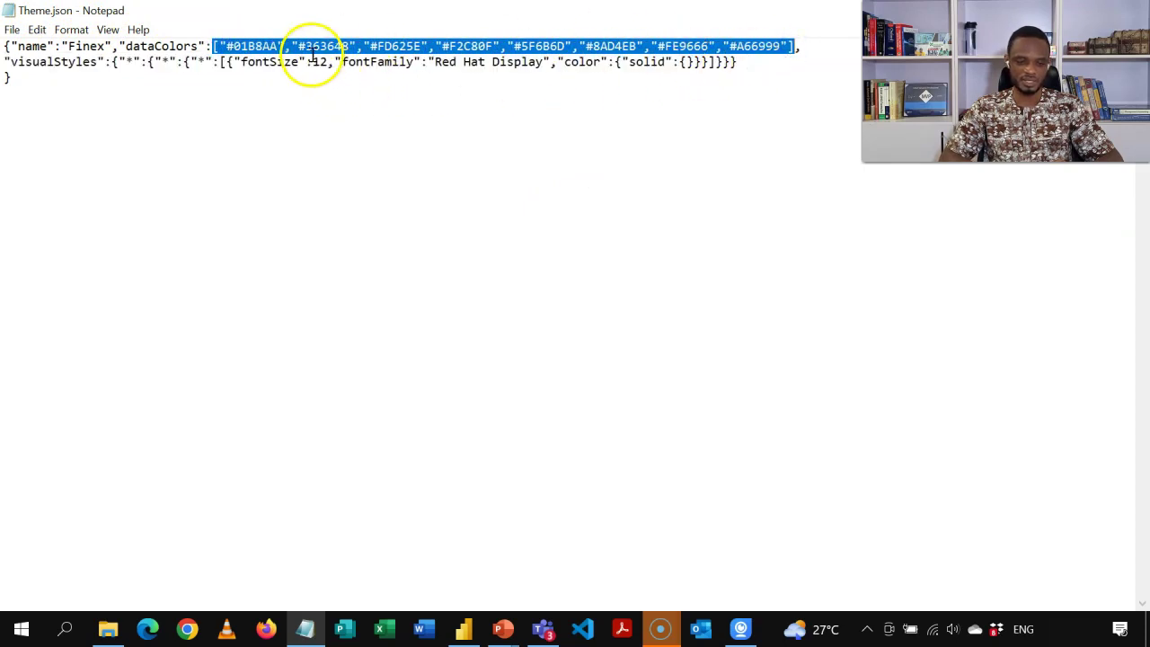
pyautogui.click(545, 62)
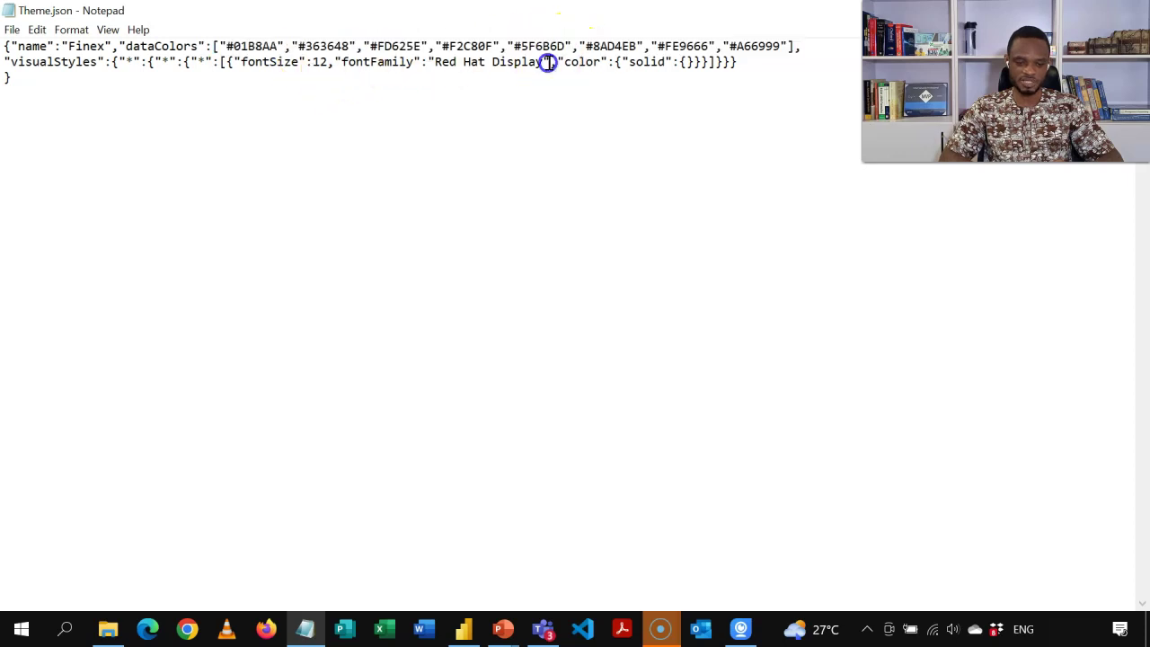
pyautogui.moveTo(433, 65); pyautogui.dragTo(433, 65)
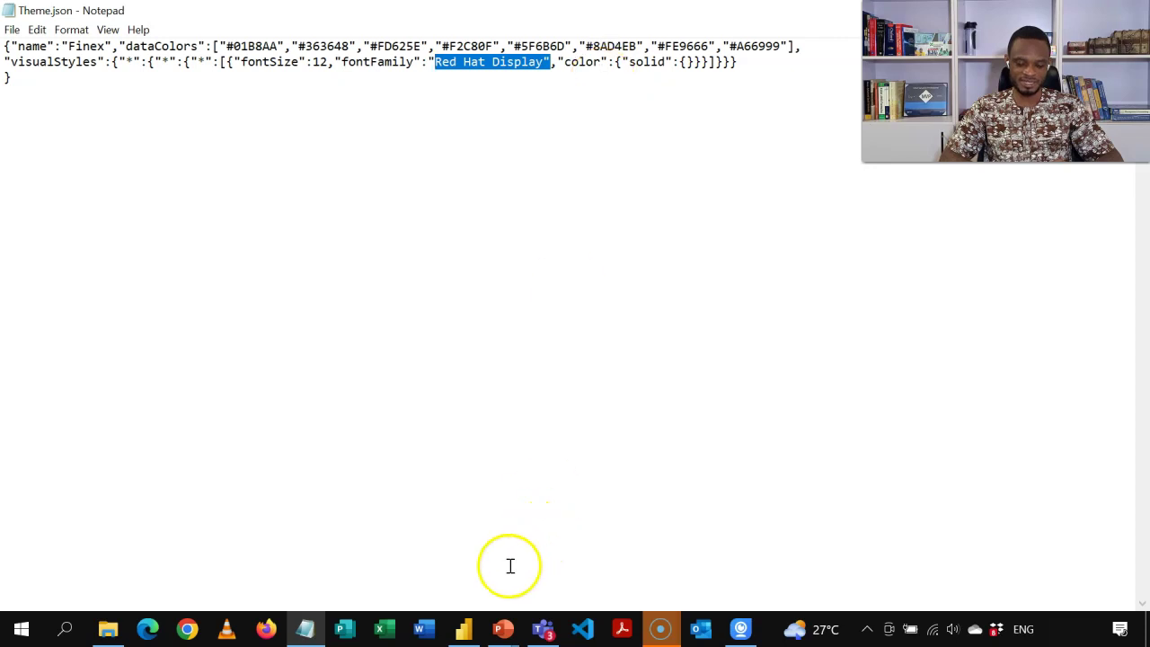
pyautogui.click(464, 629)
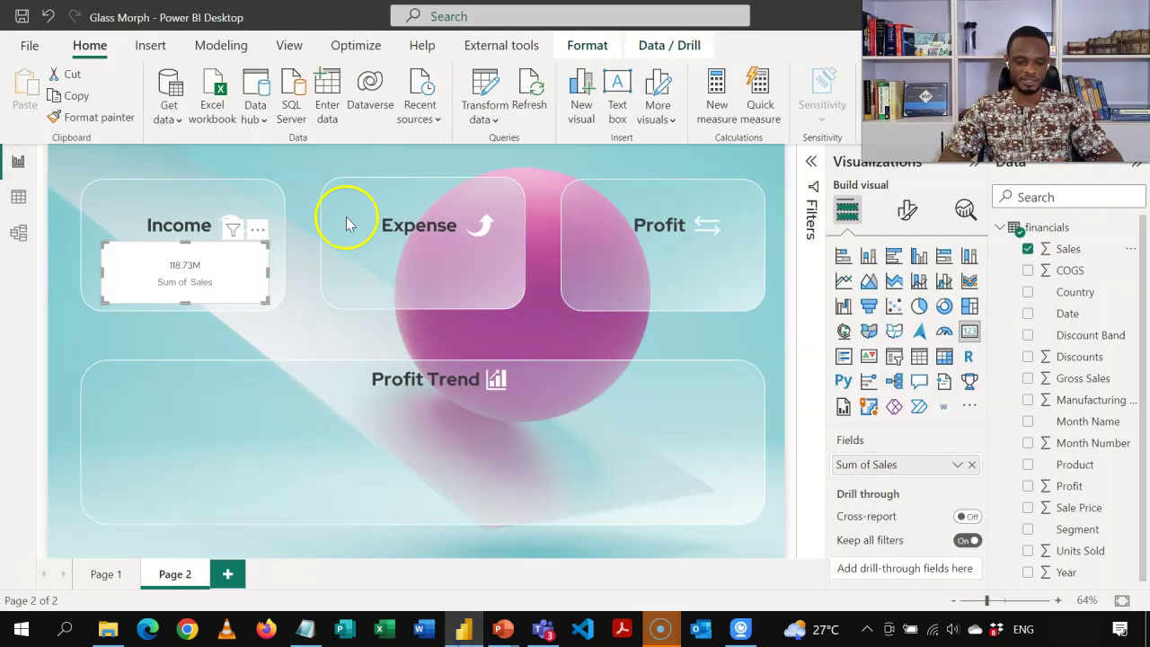
pyautogui.click(295, 52)
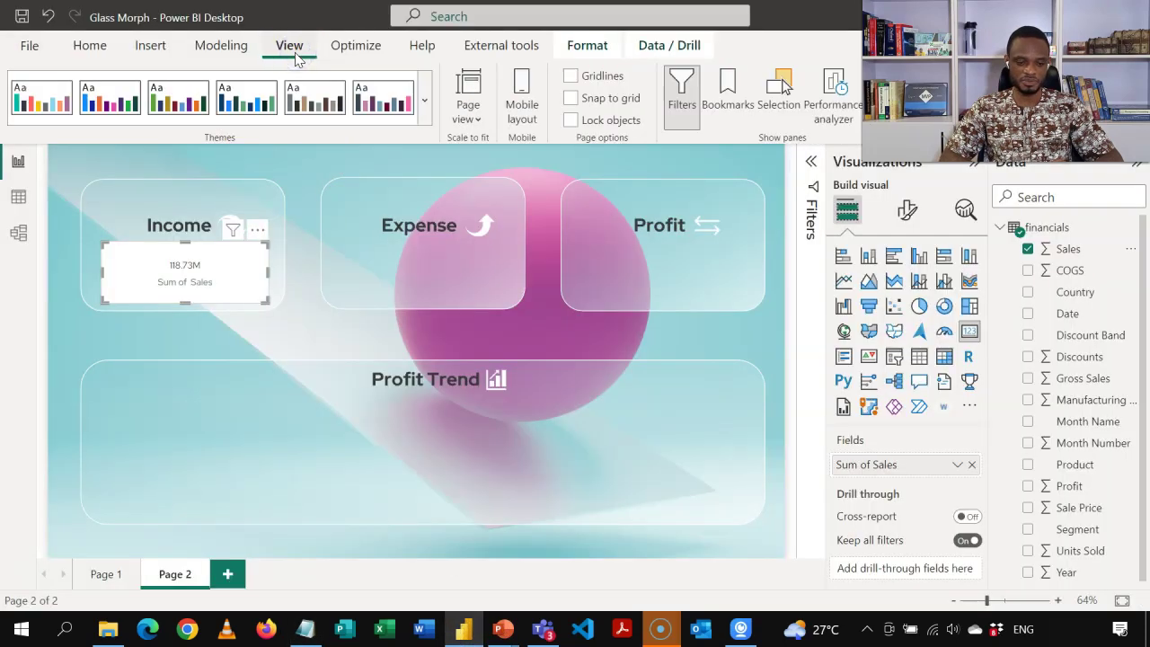
pyautogui.click(424, 115)
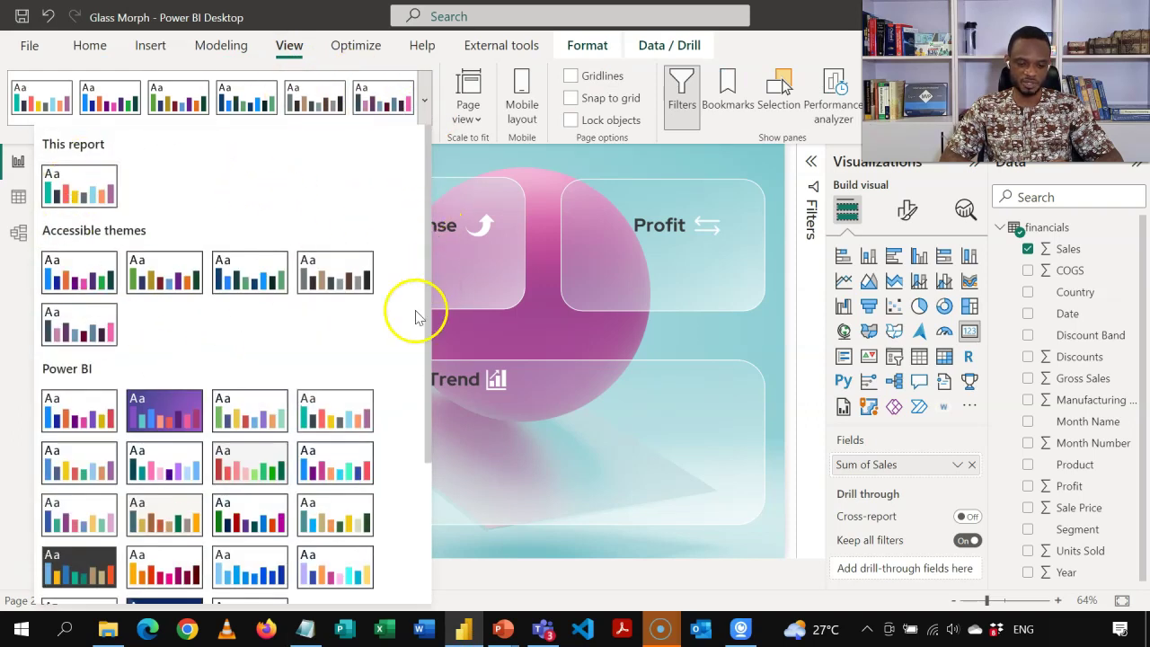
pyautogui.moveTo(428, 411); pyautogui.dragTo(426, 555)
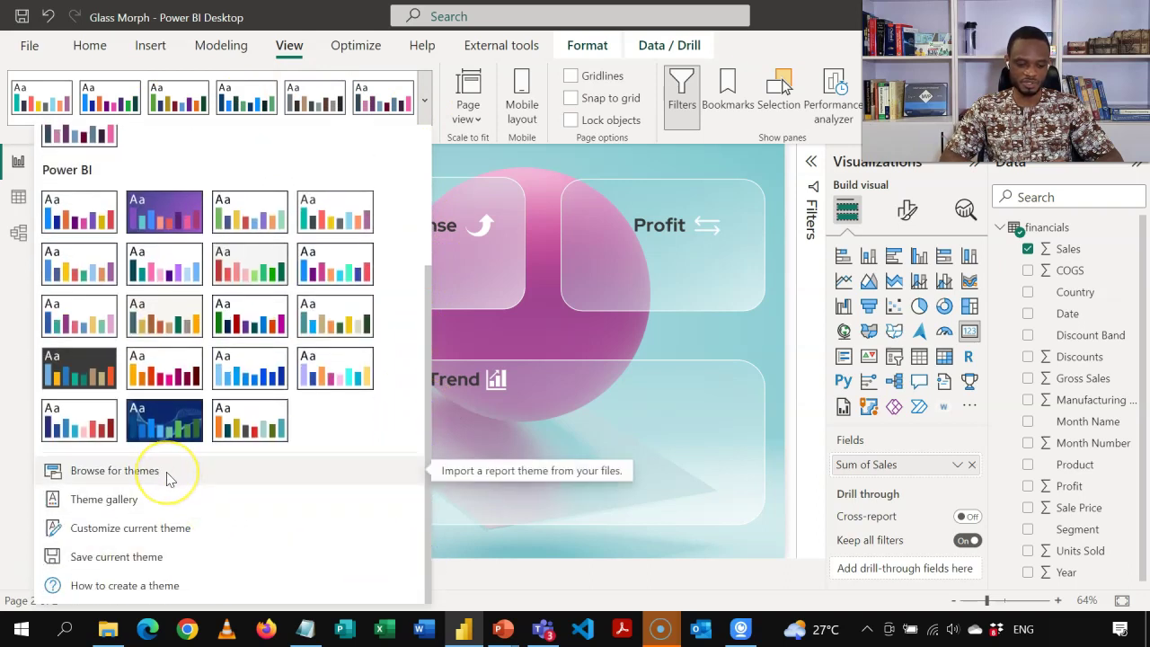
pyautogui.click(114, 471)
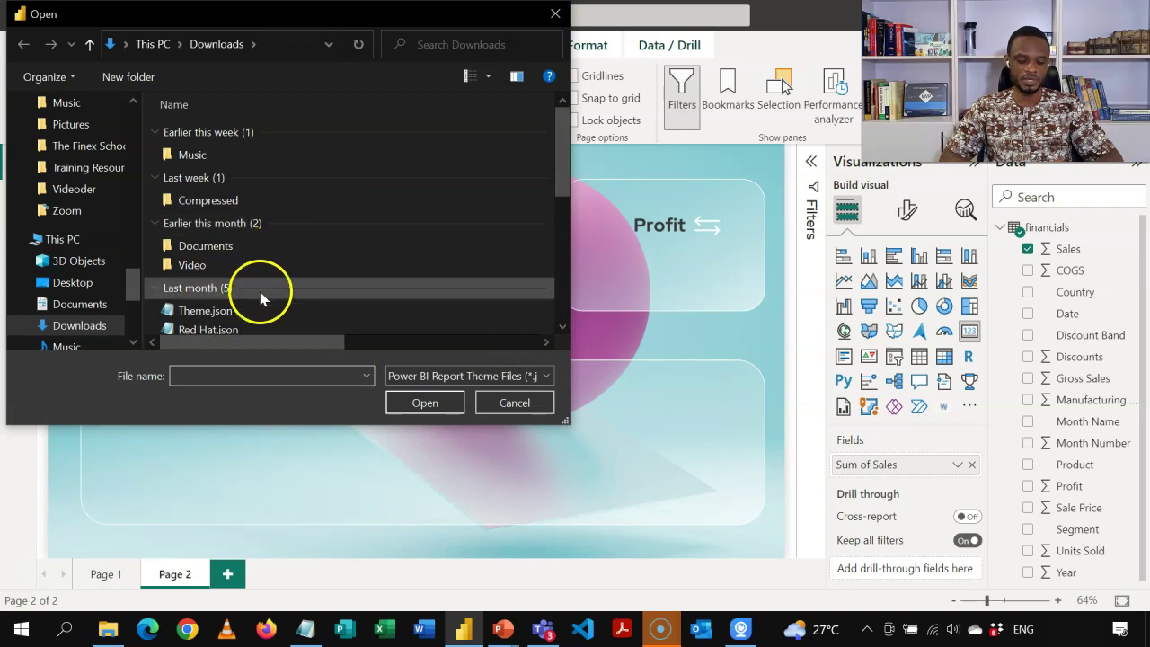
pyautogui.click(555, 14)
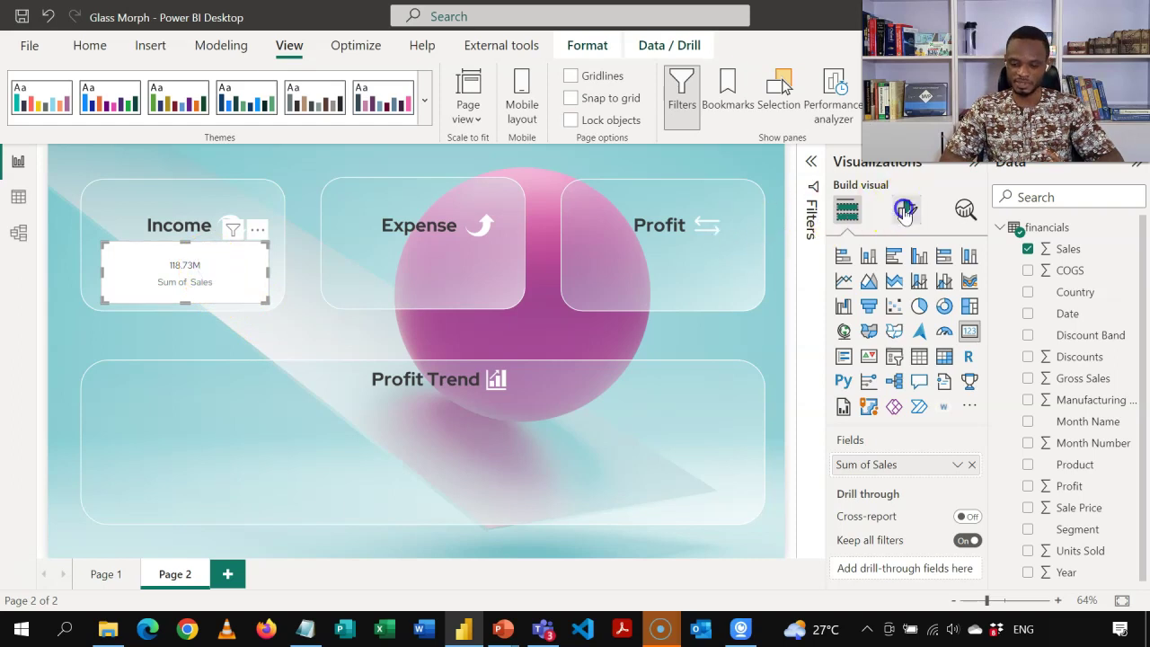
# Format the Sales card's callout value as bold at size 30 and turn off its category label
pyautogui.click(904, 212)
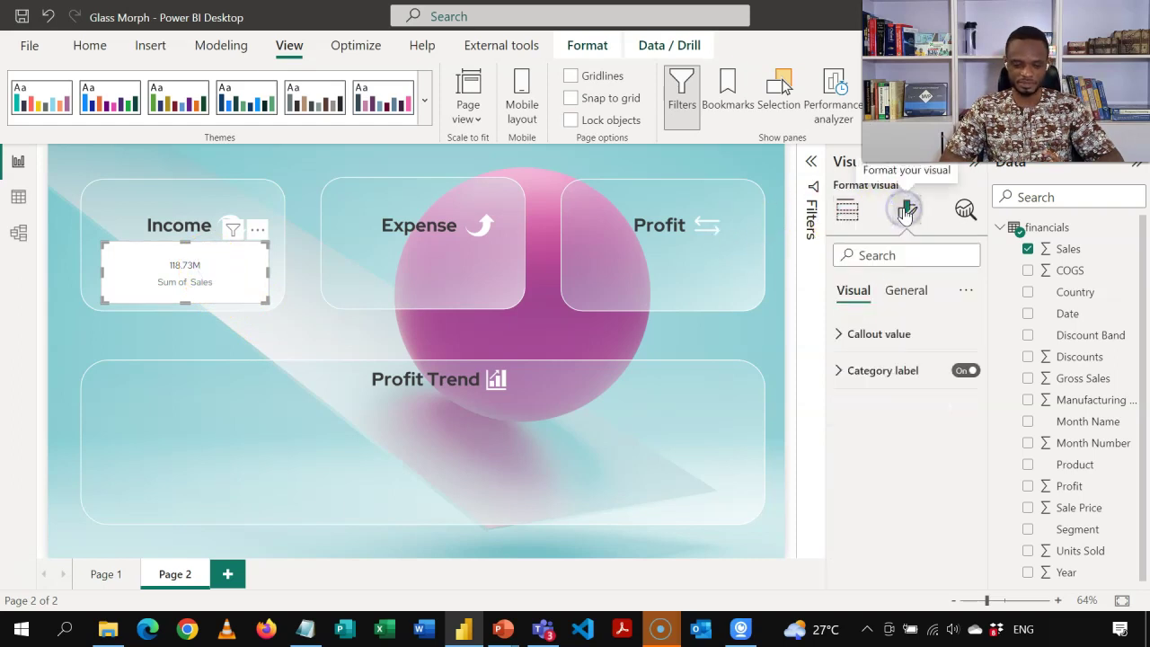
pyautogui.click(842, 335)
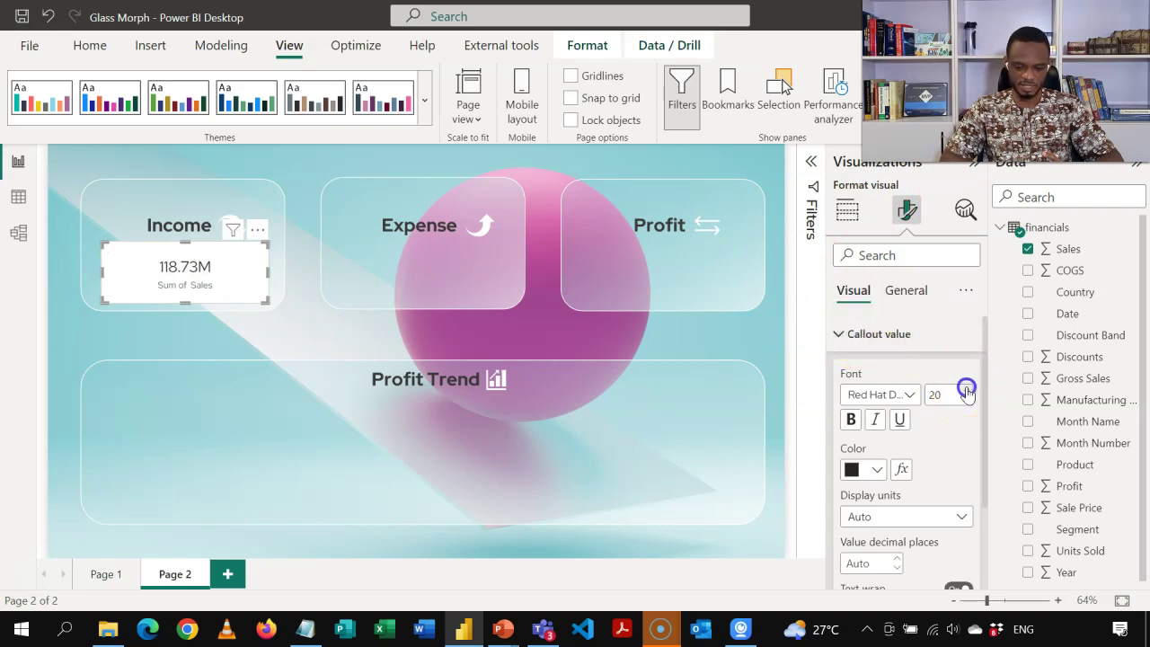
pyautogui.click(967, 390)
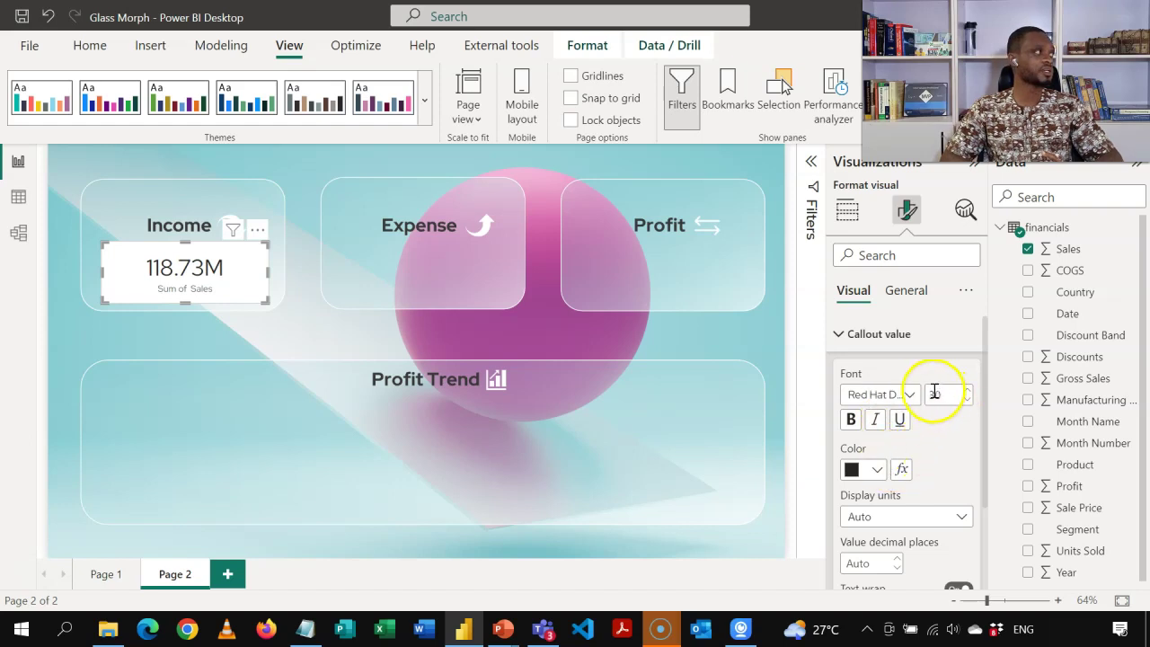
pyautogui.click(851, 420)
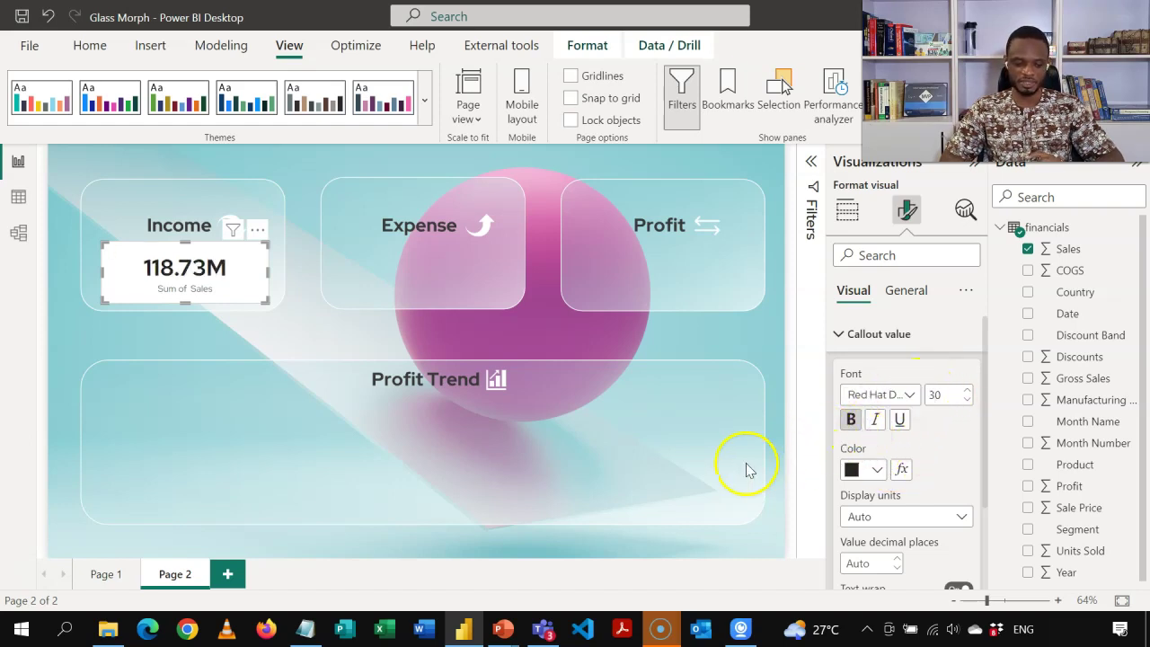
pyautogui.click(838, 337)
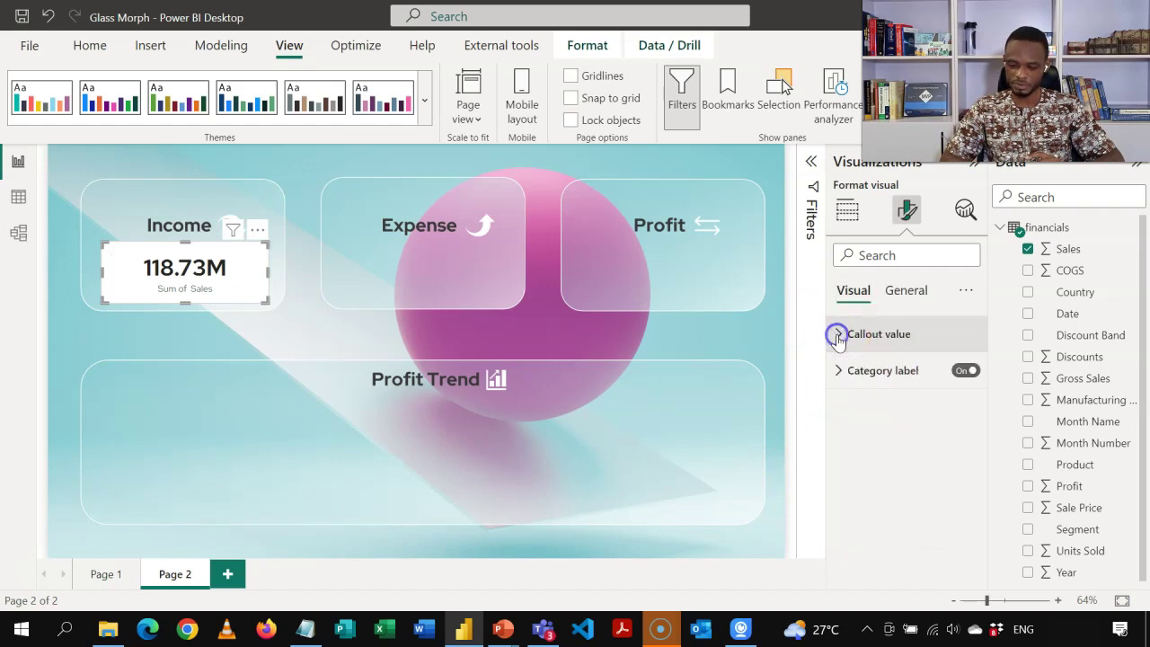
pyautogui.click(960, 372)
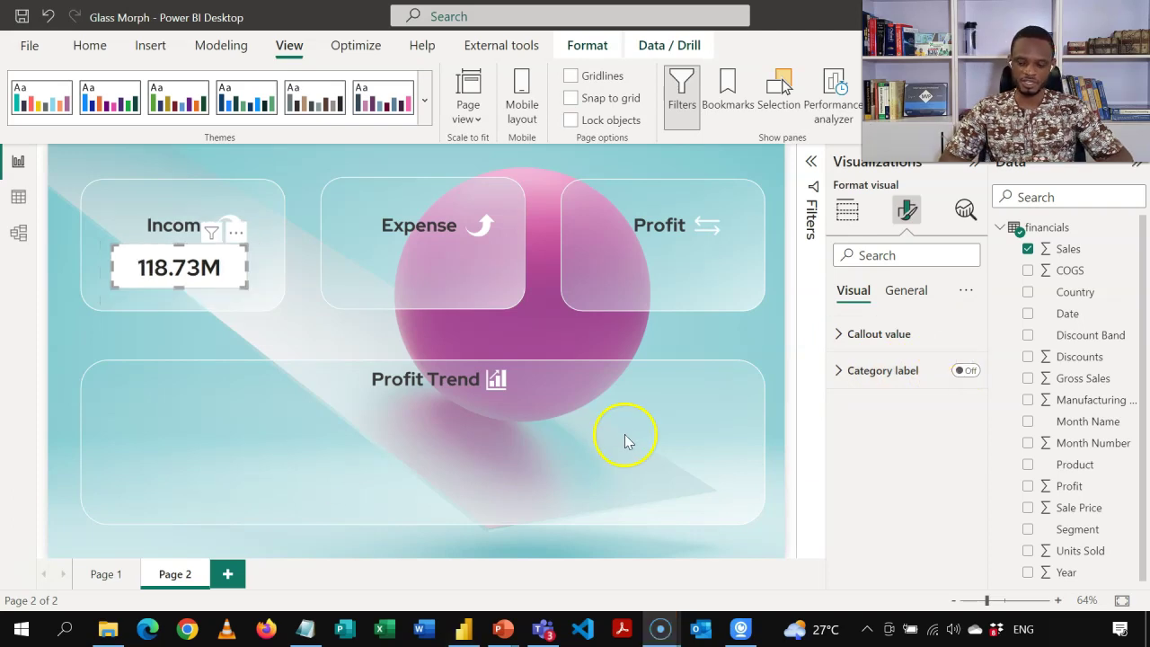
# Turn off the background effect of the Sales card under the "Income" label
pyautogui.click(907, 295)
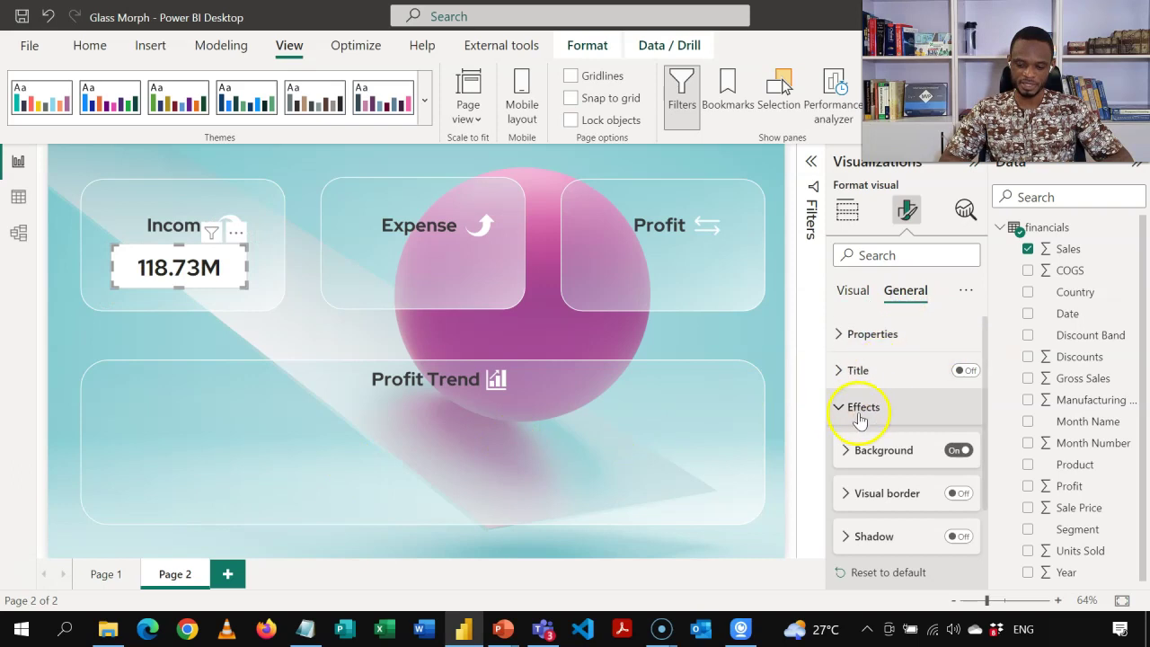
pyautogui.click(953, 451)
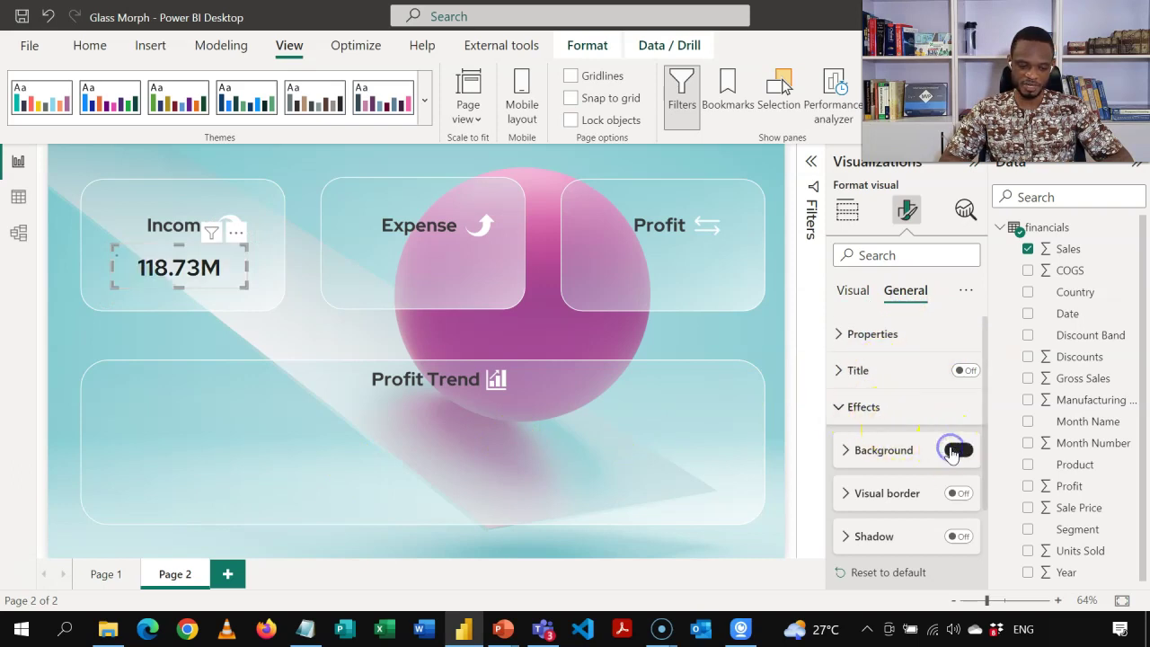
pyautogui.click(258, 168)
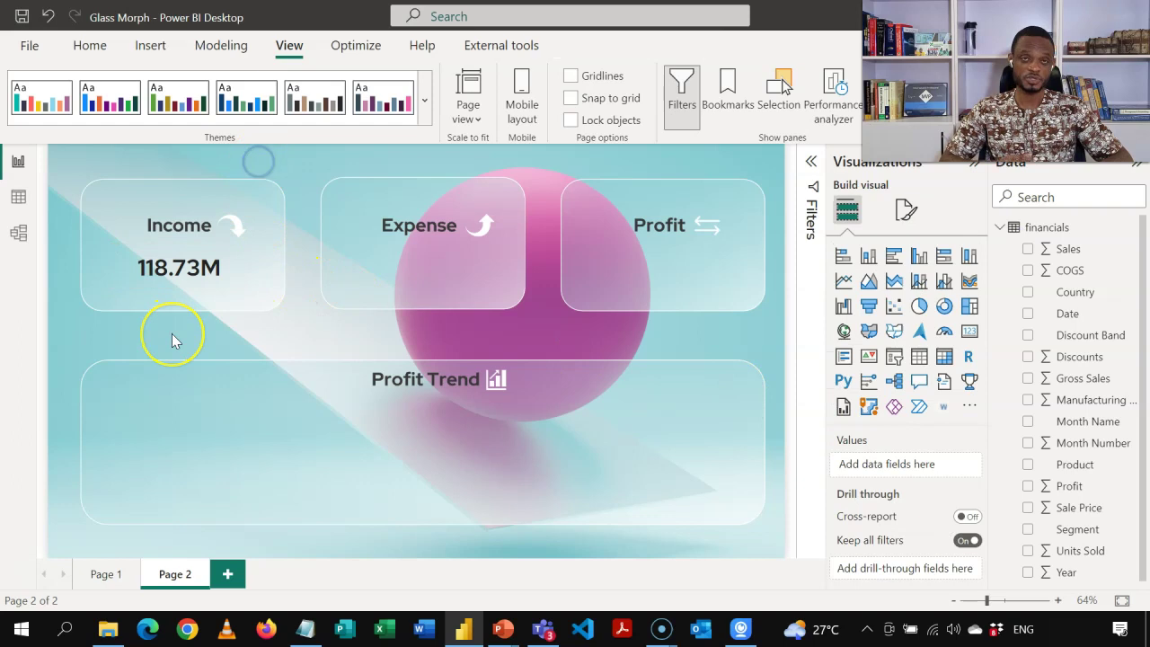
# Duplicate the Sales card twice, placing one copy under the "Expense" label and the other under the "Profit" label
pyautogui.click(221, 279)
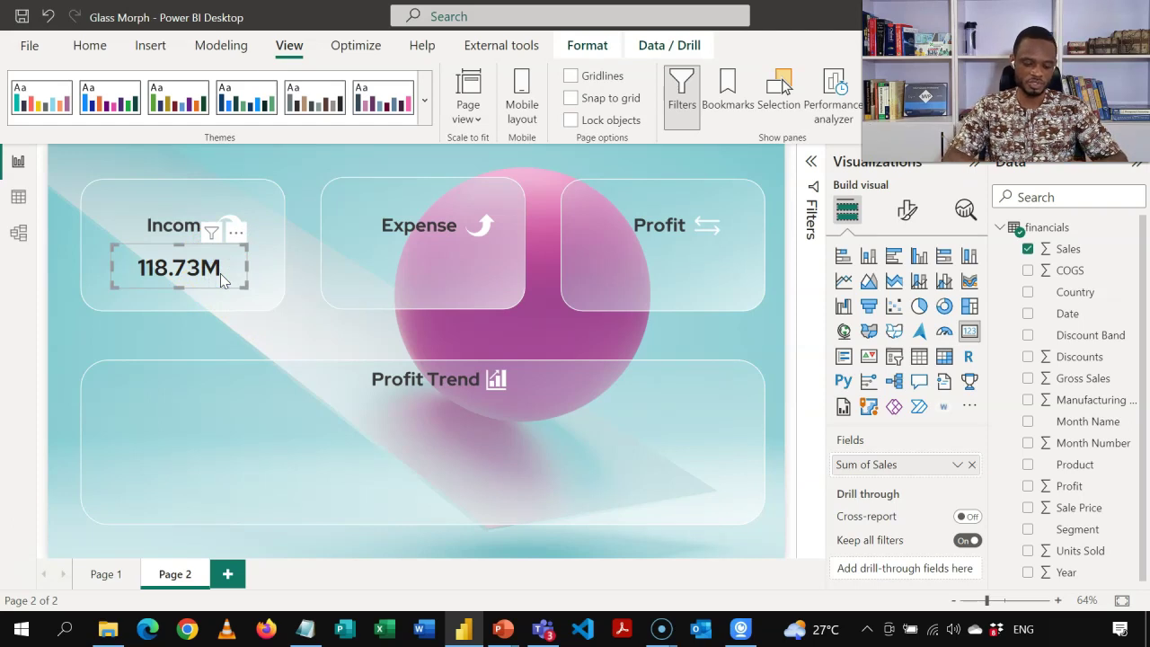
pyautogui.moveTo(222, 281); pyautogui.dragTo(456, 269)
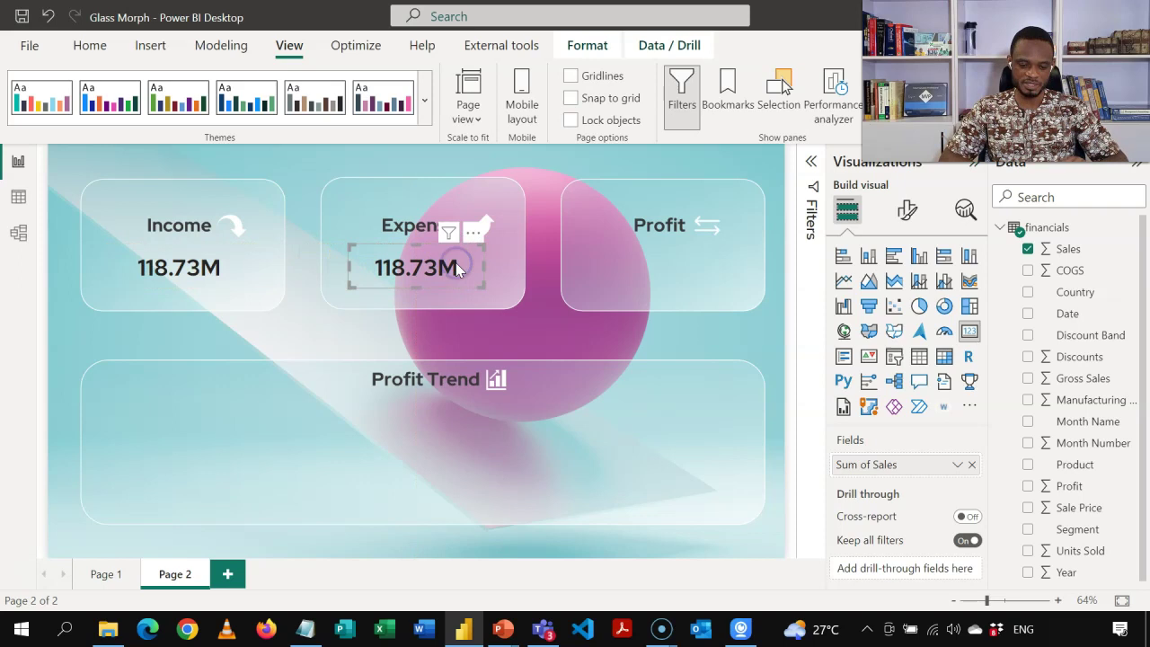
pyautogui.click(456, 264)
pyautogui.moveTo(455, 263); pyautogui.dragTo(704, 262)
# Replace Sales with COGS as the field of the card under the "Expense" label
pyautogui.click(452, 268)
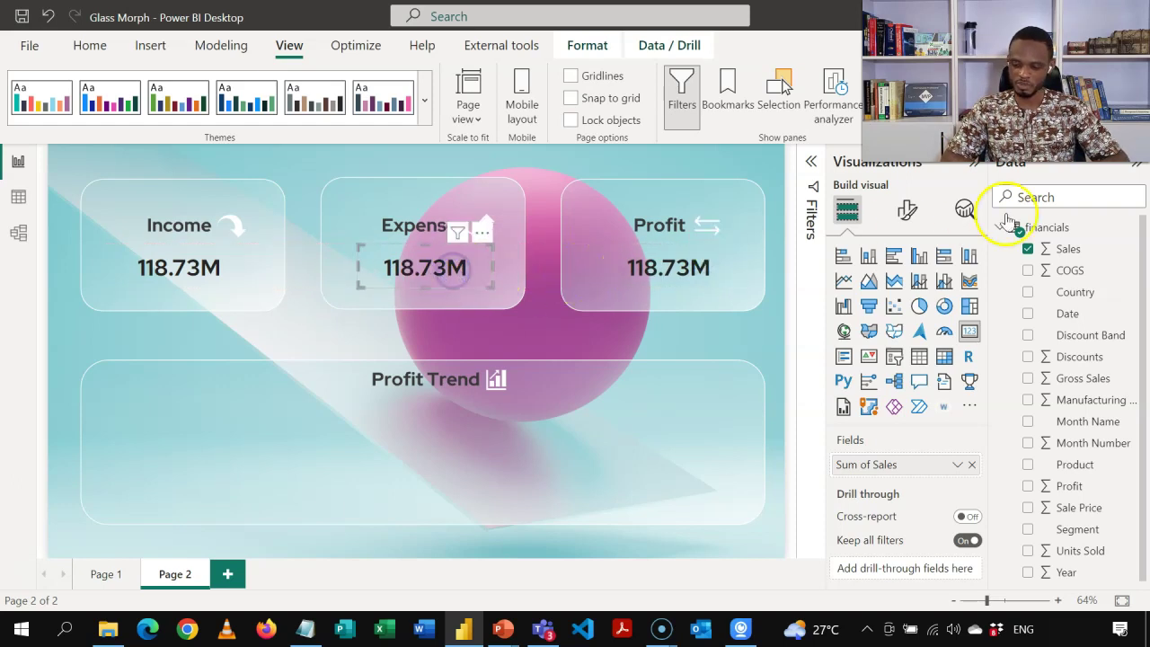
pyautogui.click(1028, 249)
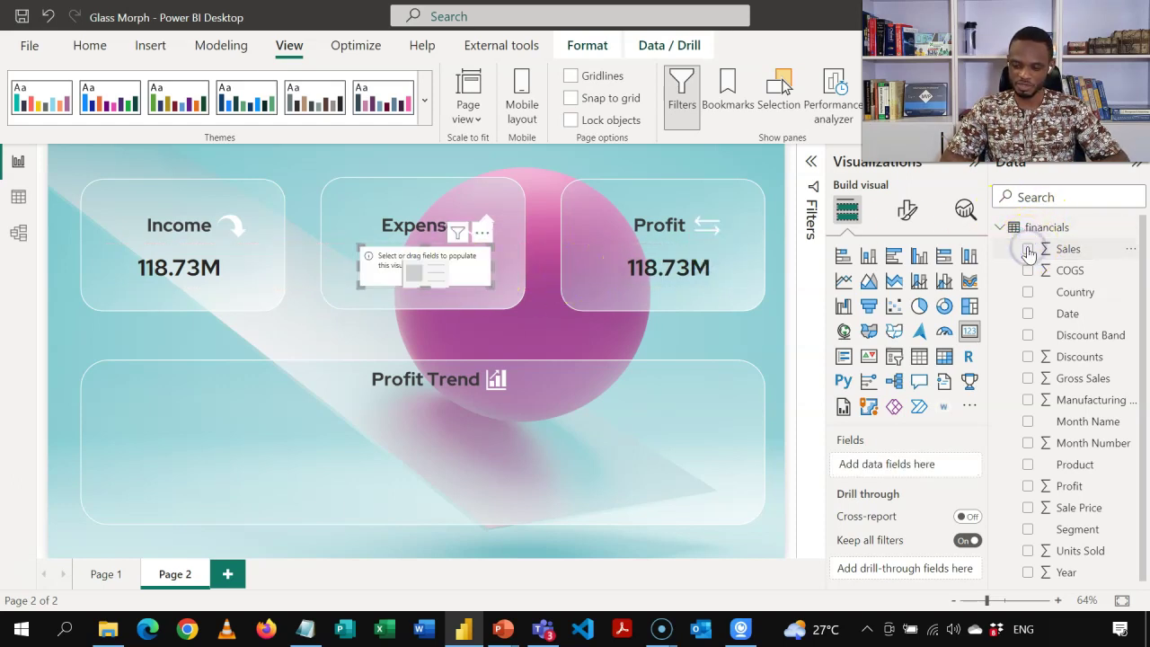
pyautogui.click(1028, 272)
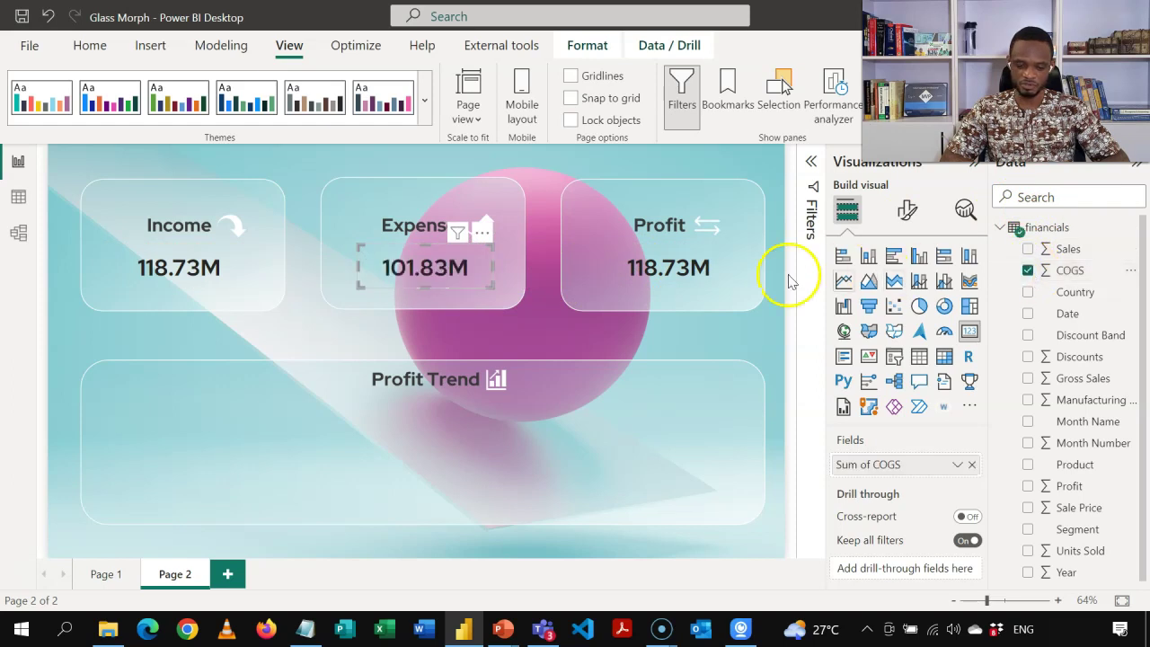
# Replace Sales with the Profit field in the card under the "Profit" label
pyautogui.click(676, 268)
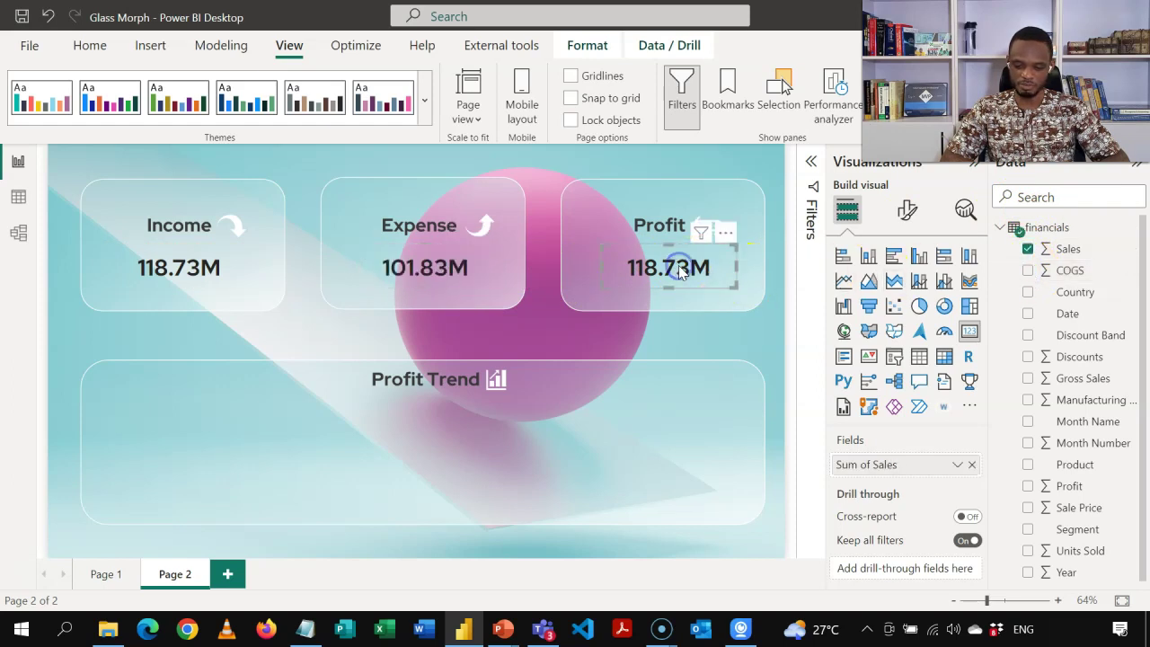
pyautogui.click(1027, 249)
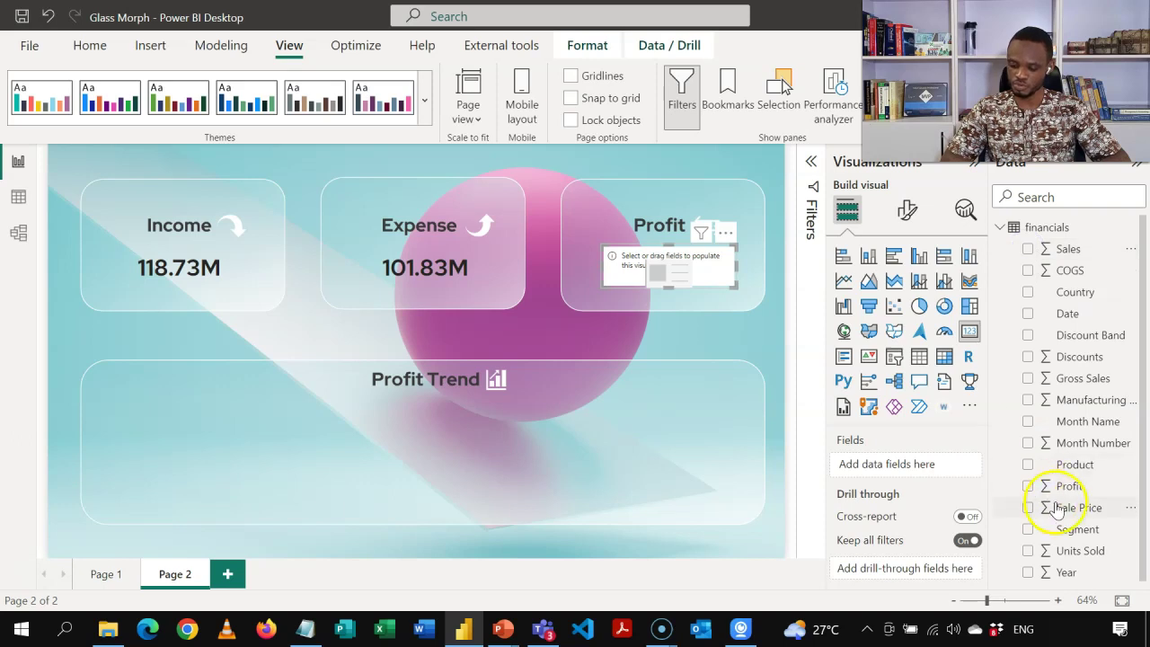
pyautogui.click(1028, 486)
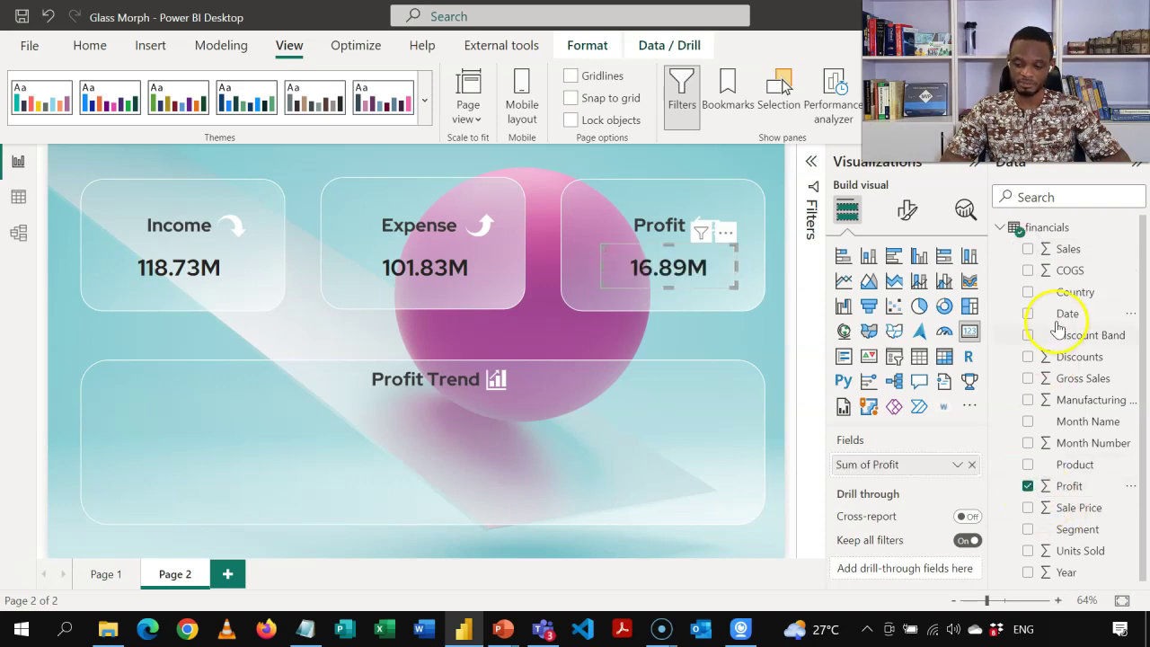
pyautogui.click(473, 464)
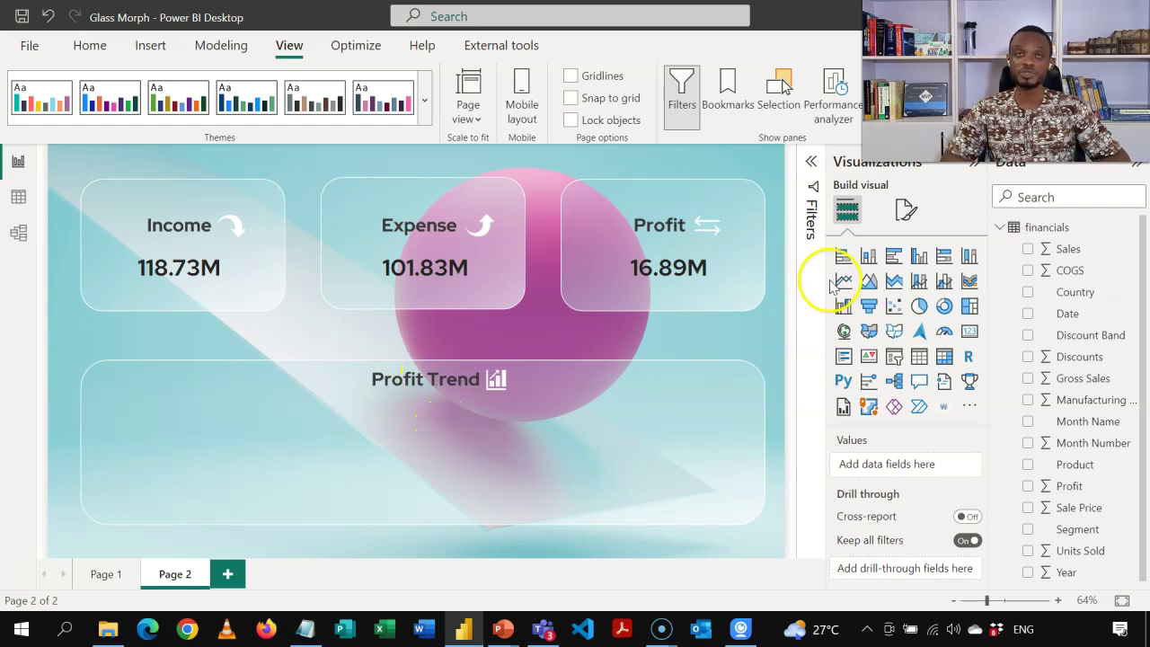
# Add a clustered column chart and size it to fill the panel under the "Profit Trend" heading
pyautogui.click(919, 260)
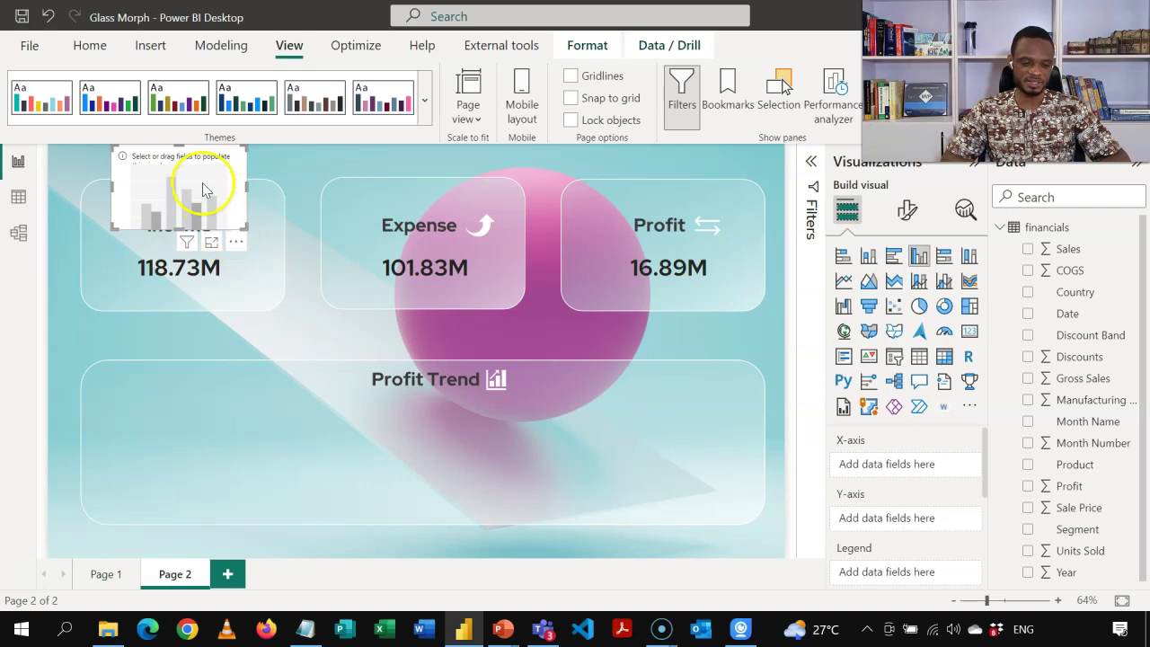
pyautogui.moveTo(199, 162); pyautogui.dragTo(738, 476)
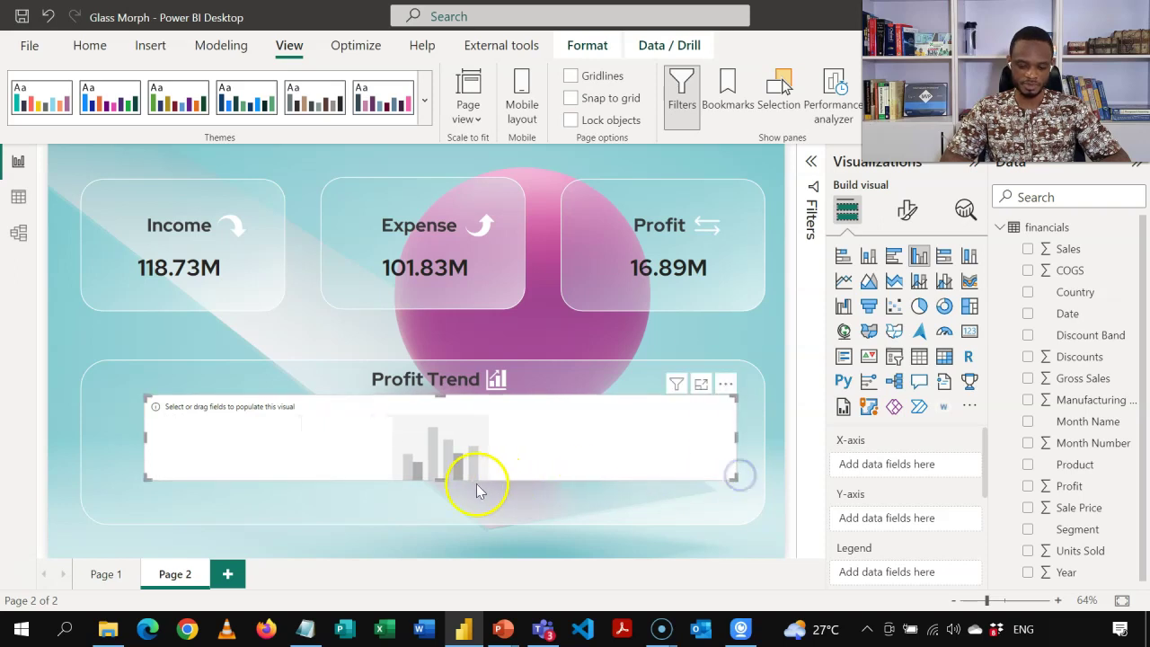
pyautogui.moveTo(442, 479); pyautogui.dragTo(441, 517)
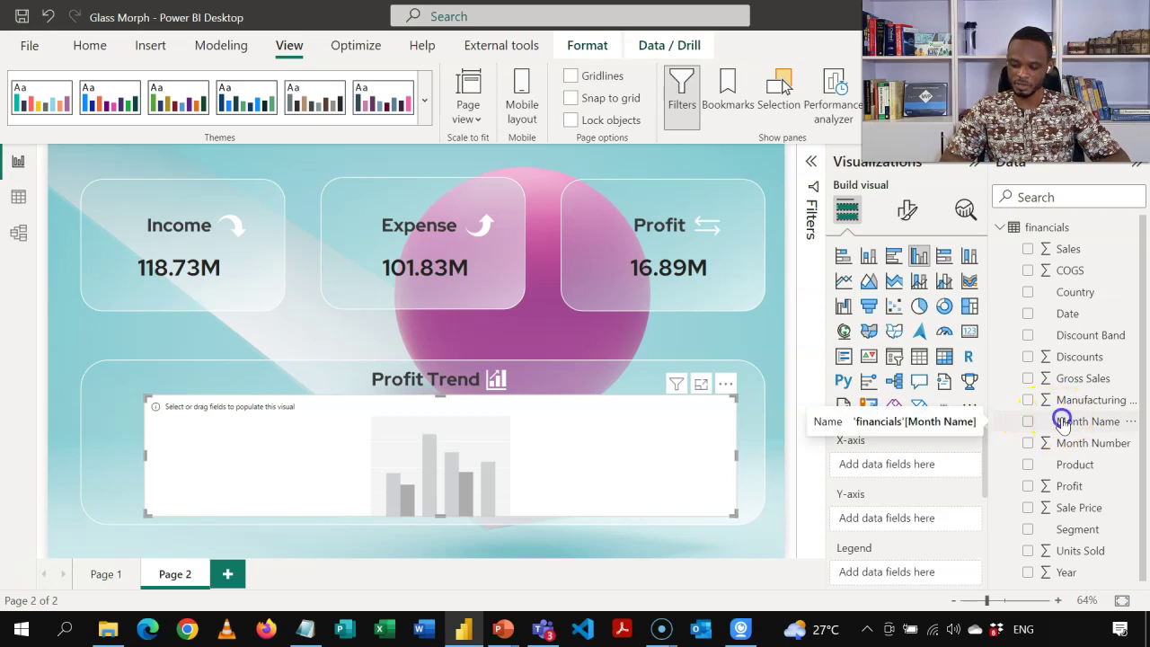
# Assign Month Name to the column chart's X-axis and Profit to its Y-axis, and widen the chart toward the panel's left edge
pyautogui.moveTo(1062, 421); pyautogui.dragTo(909, 462)
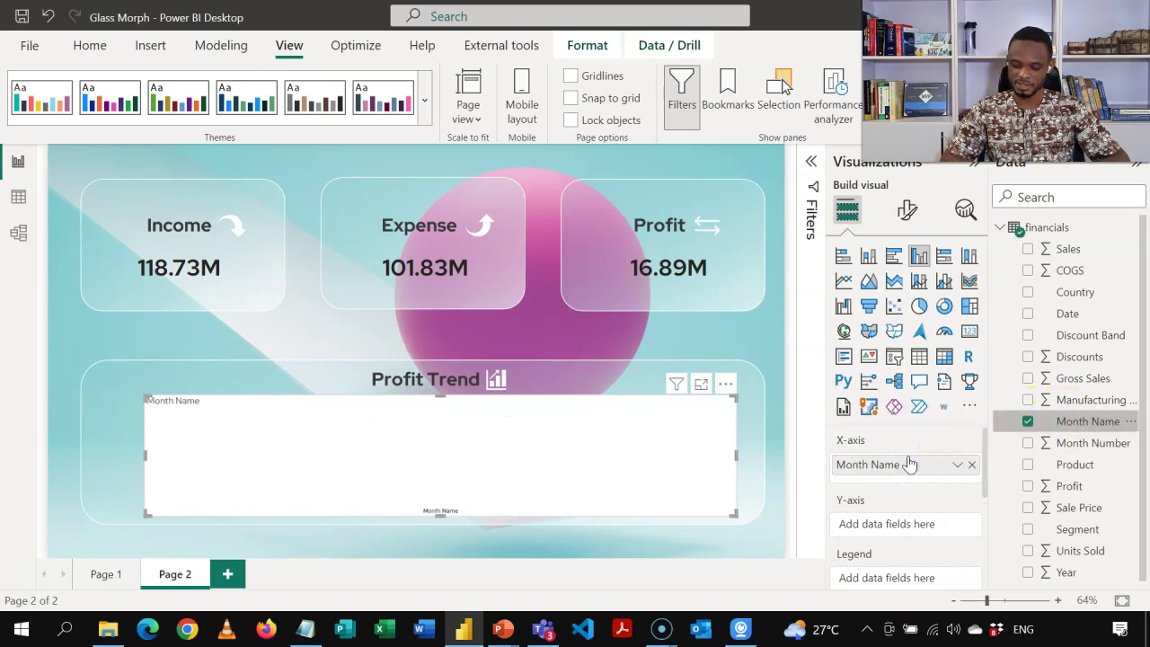
pyautogui.moveTo(1145, 395); pyautogui.dragTo(1145, 402)
pyautogui.moveTo(1069, 486); pyautogui.dragTo(903, 527)
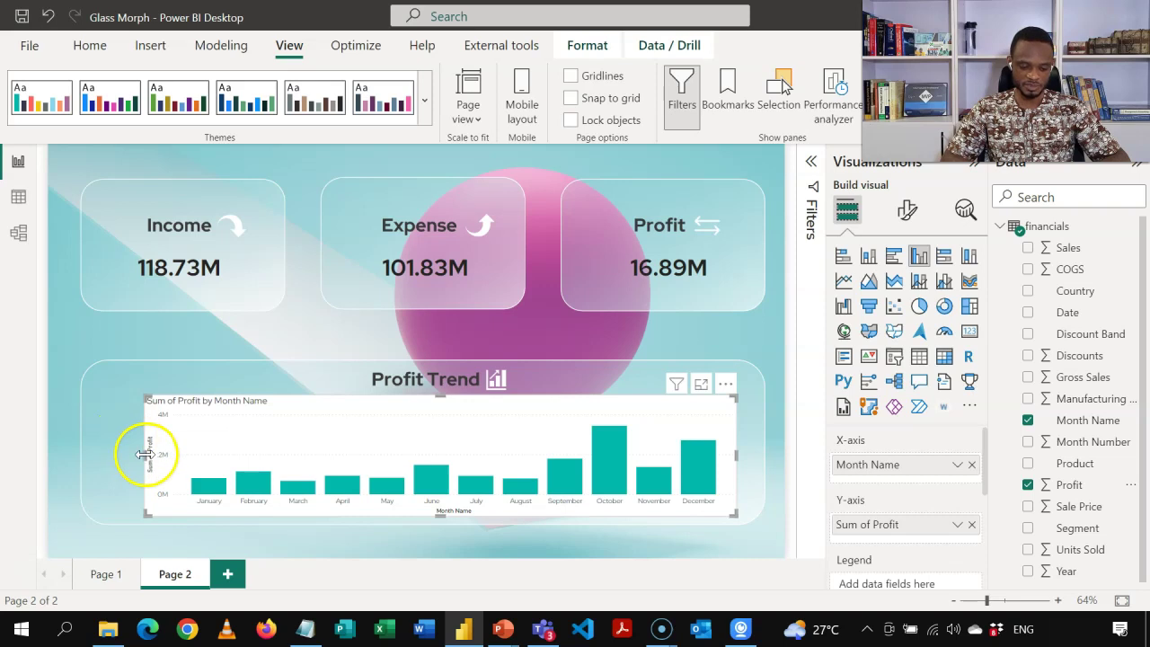
pyautogui.moveTo(144, 455); pyautogui.dragTo(99, 452)
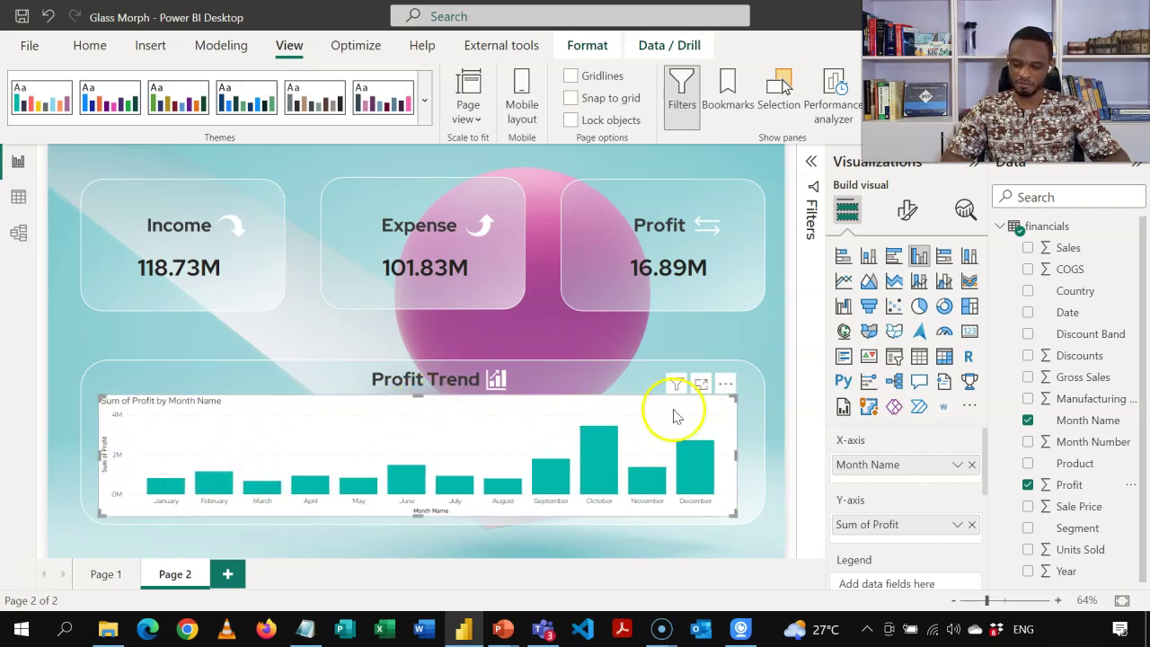
# Turn off the Y-axis and the Y-axis title of the profit trend column chart
pyautogui.click(909, 212)
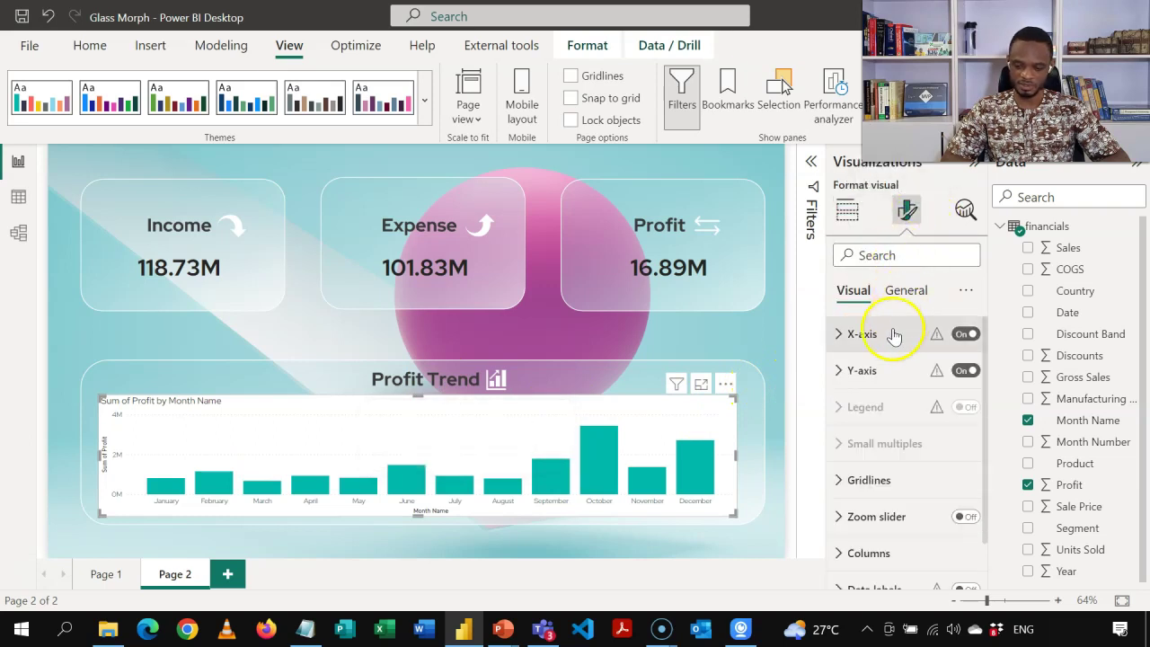
pyautogui.click(841, 371)
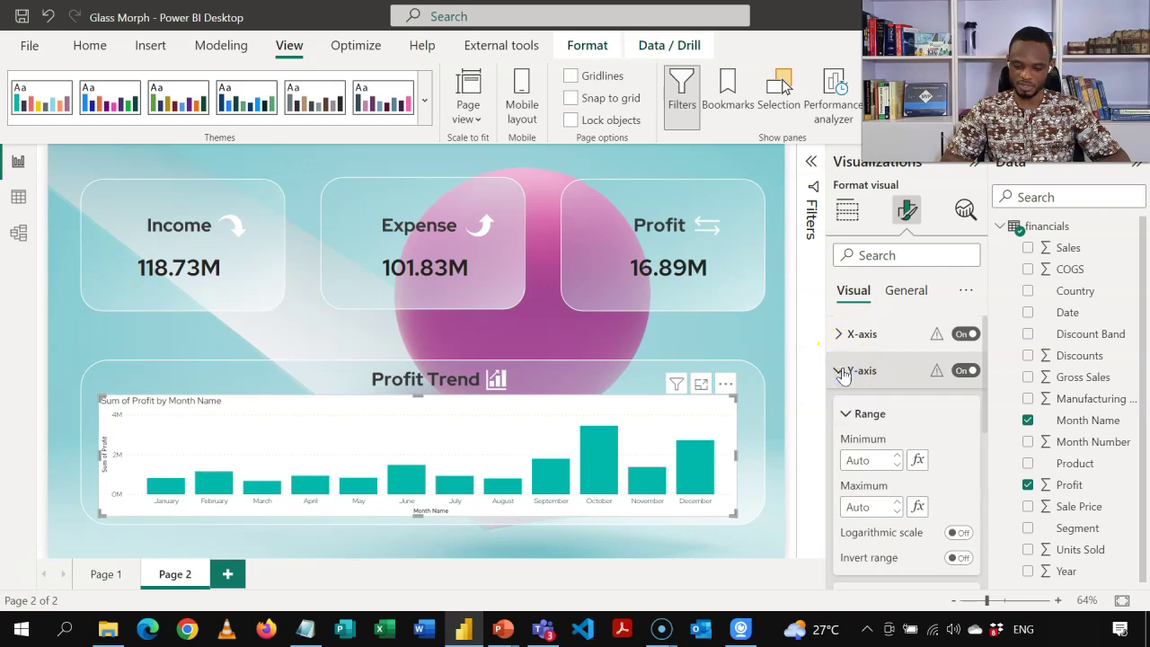
pyautogui.click(964, 371)
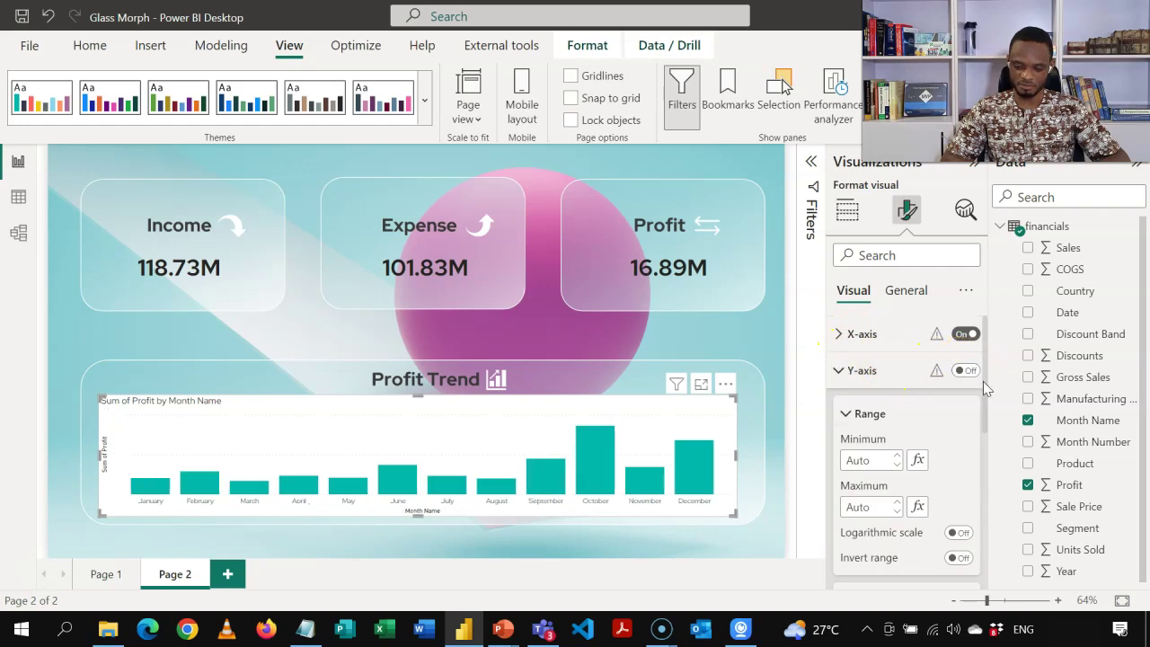
pyautogui.moveTo(984, 384); pyautogui.dragTo(985, 444)
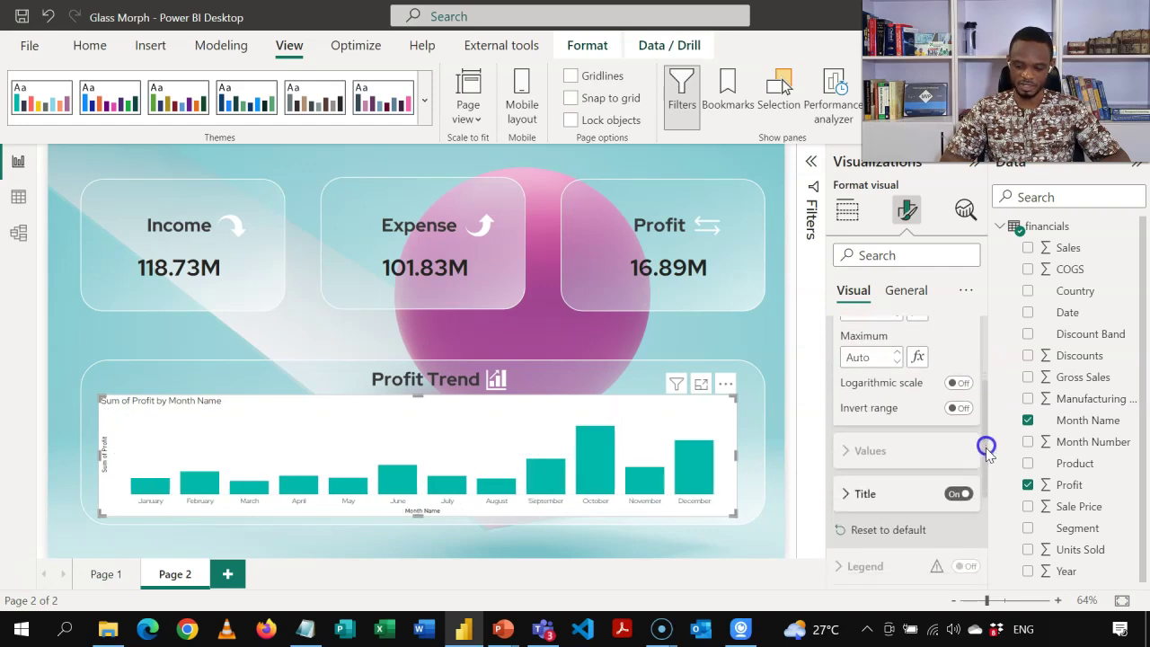
pyautogui.click(955, 494)
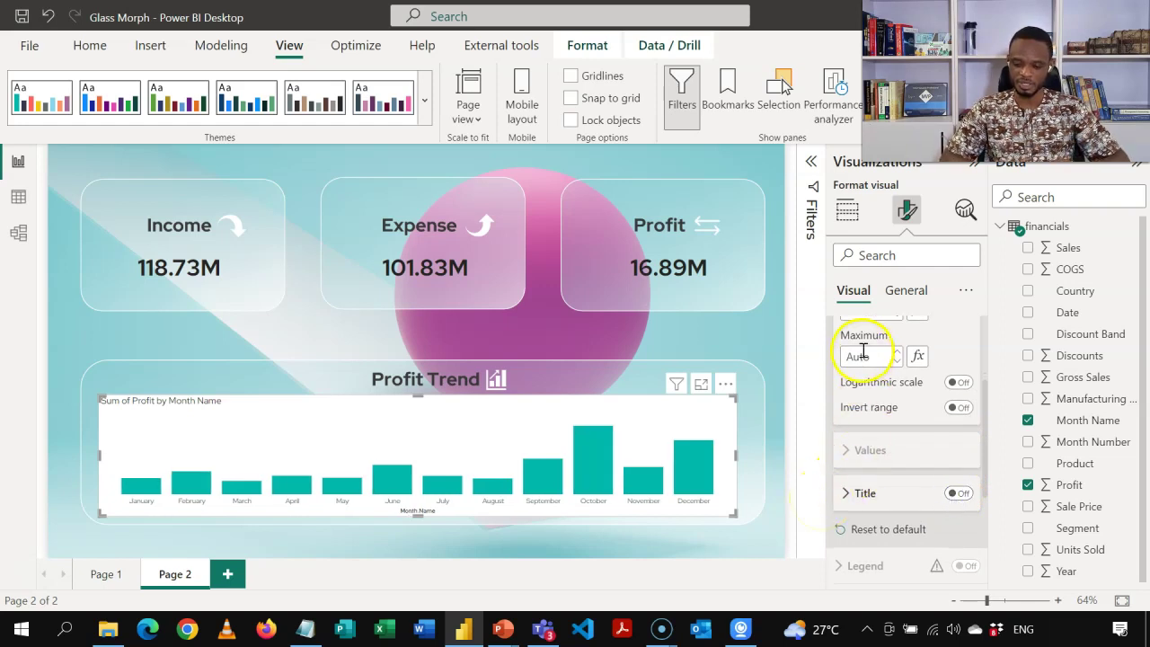
# Turn off the profit trend chart's background effect and its chart title, and deselect the chart
pyautogui.click(904, 296)
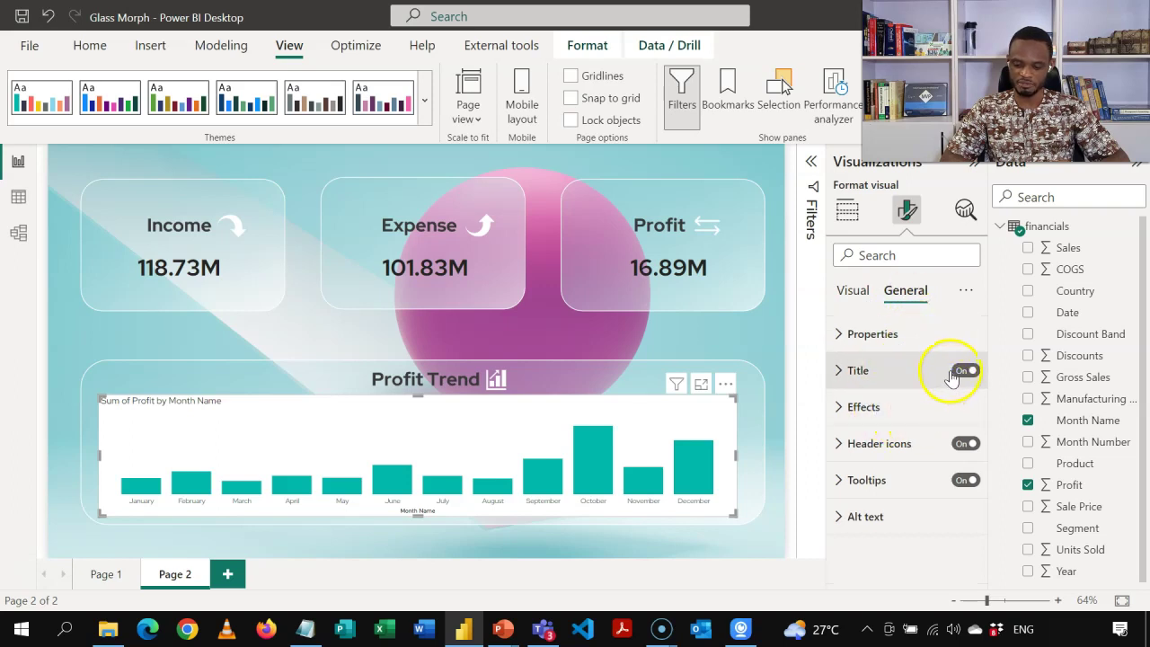
pyautogui.click(845, 407)
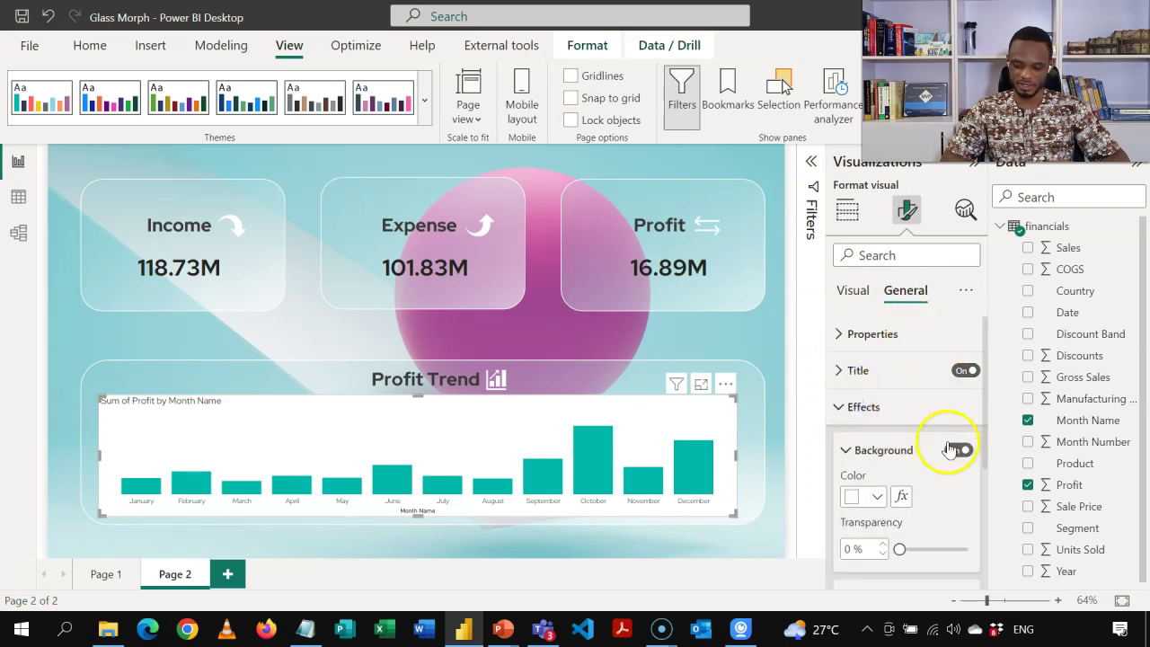
pyautogui.click(954, 450)
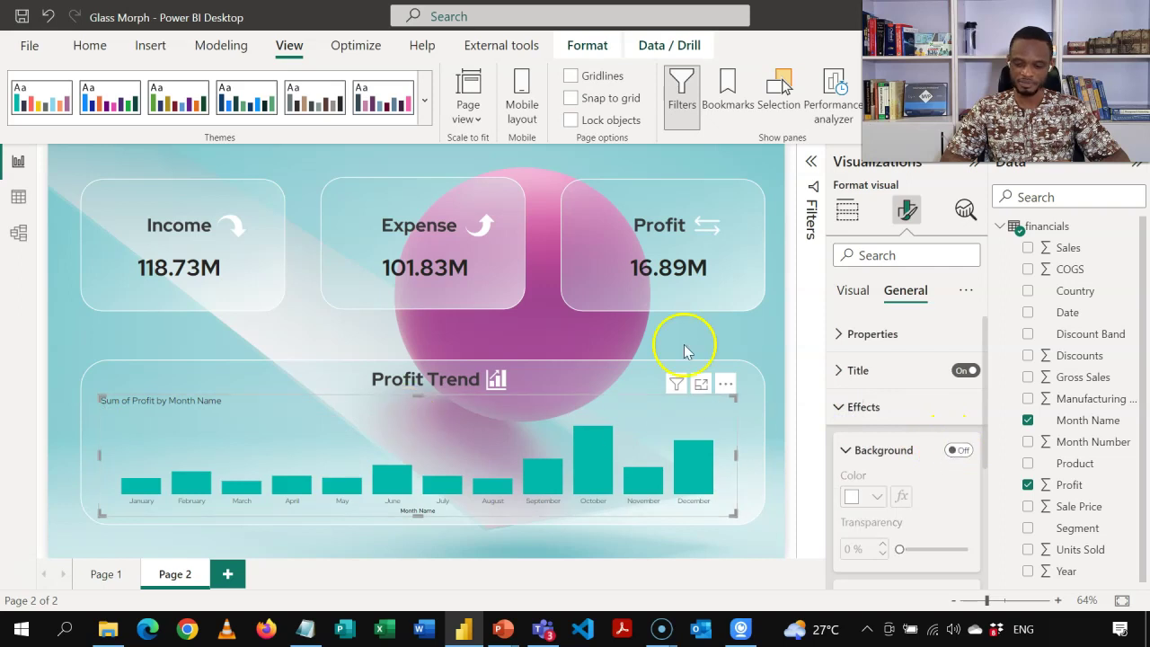
pyautogui.click(958, 372)
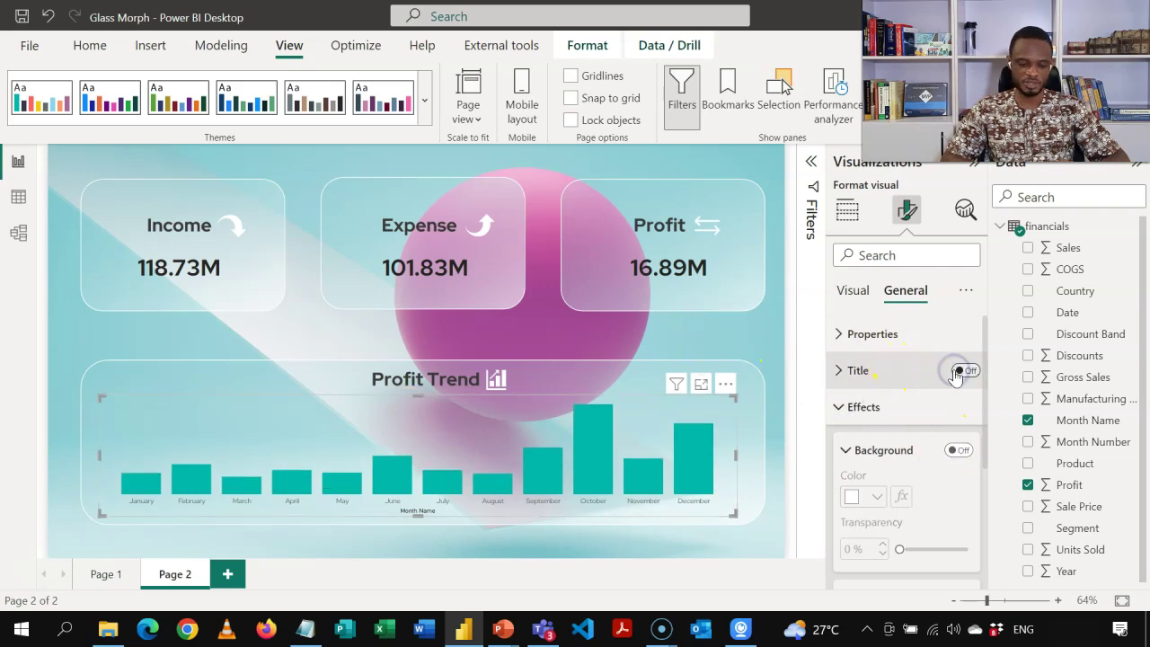
pyautogui.click(323, 335)
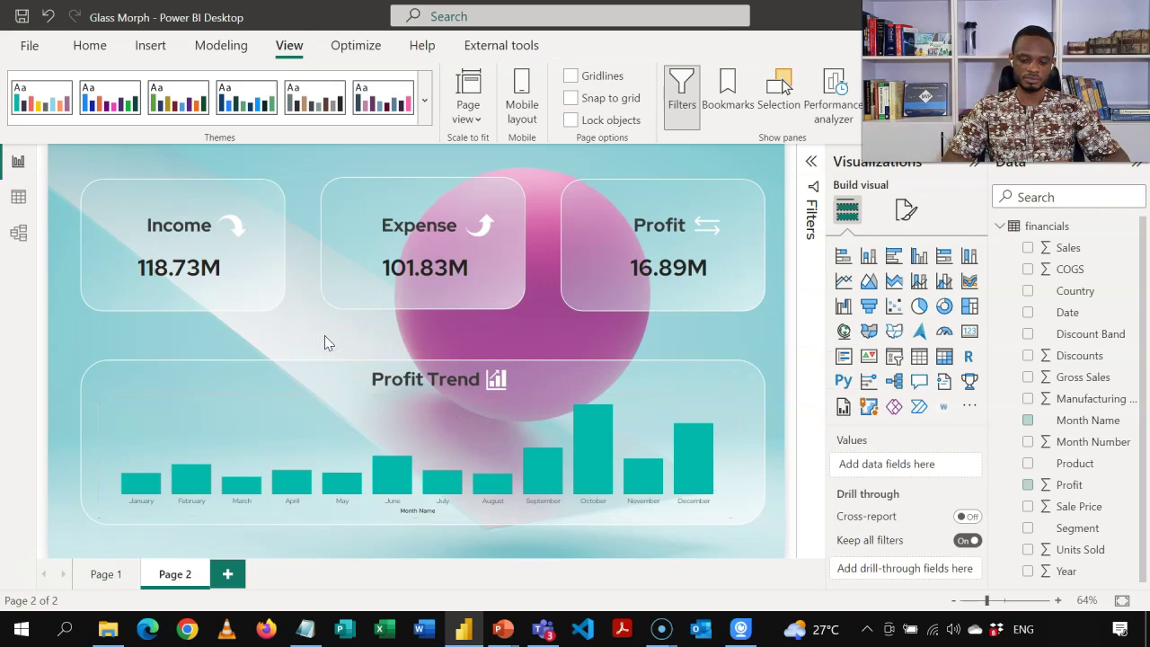